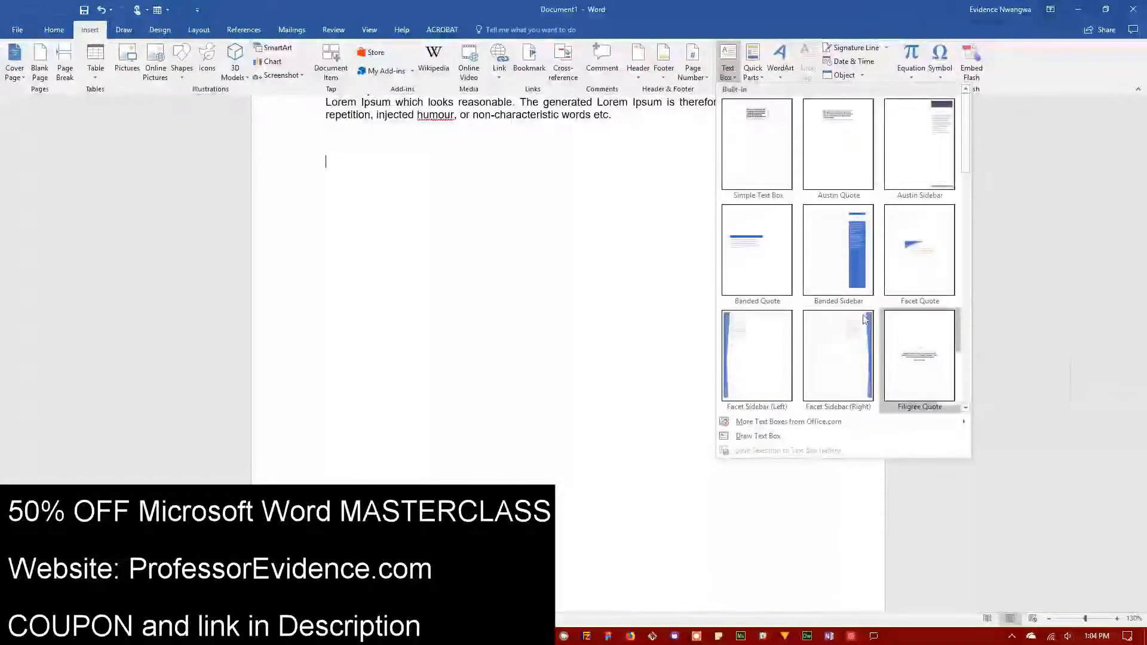
- Insert a built-in Simple Text Box below the document's last paragraph, and delete it
left_click(756, 133)
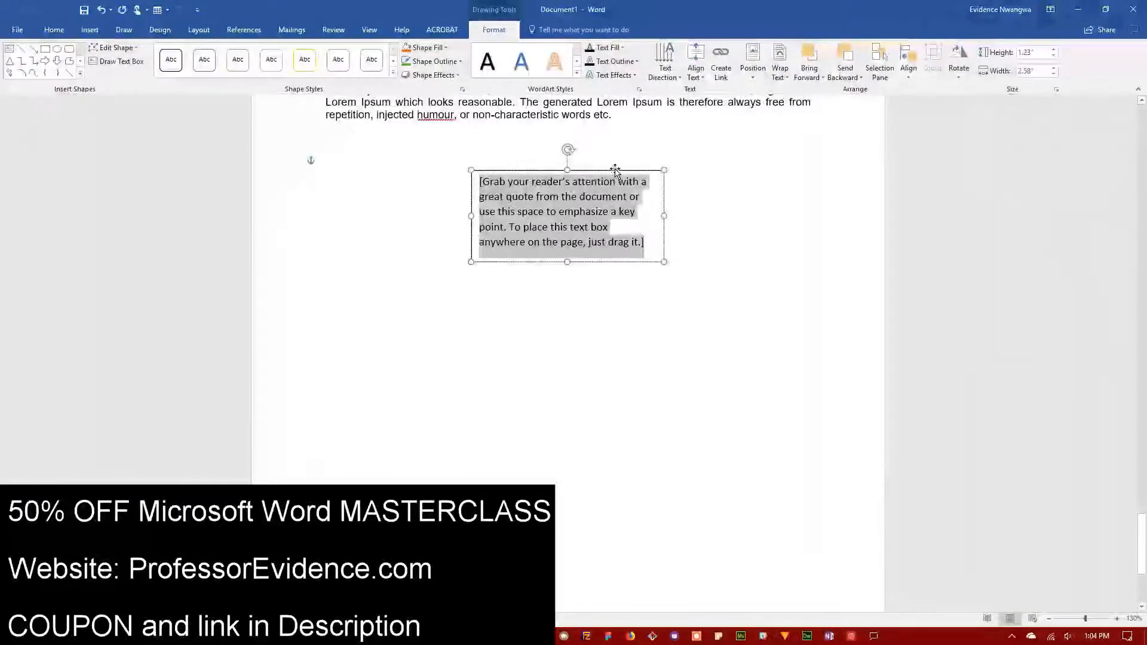
left_click_drag(616, 170, 472, 205)
key("Delete")
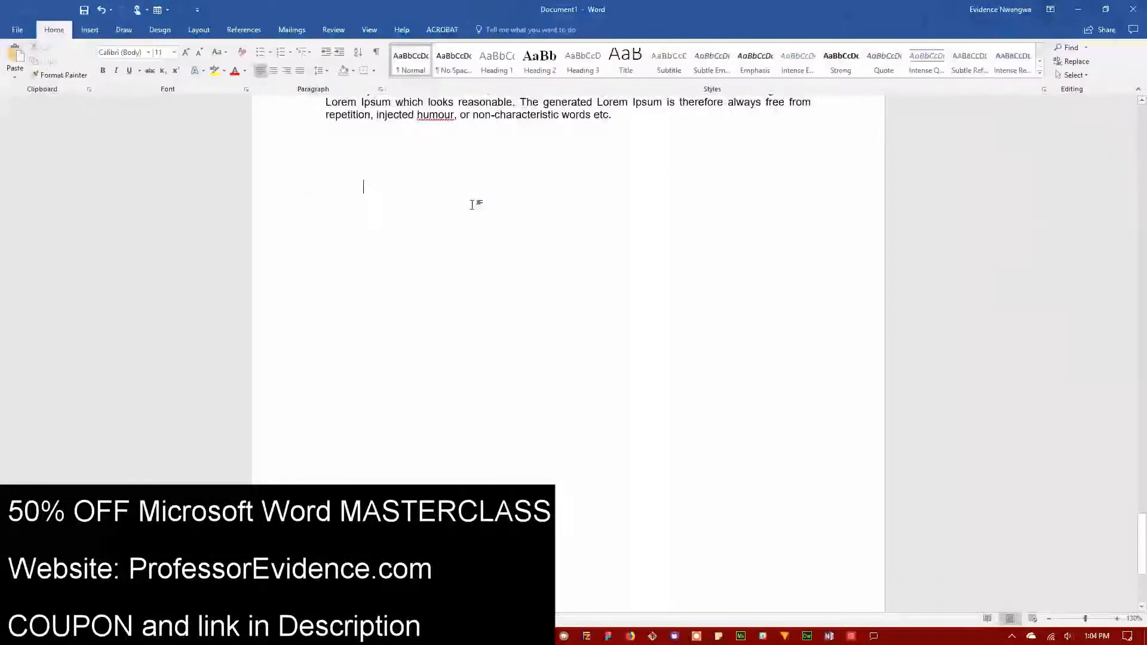
- Insert the built-in Austin Sidebar text box on the last page, and delete all of its parts
left_click(89, 30)
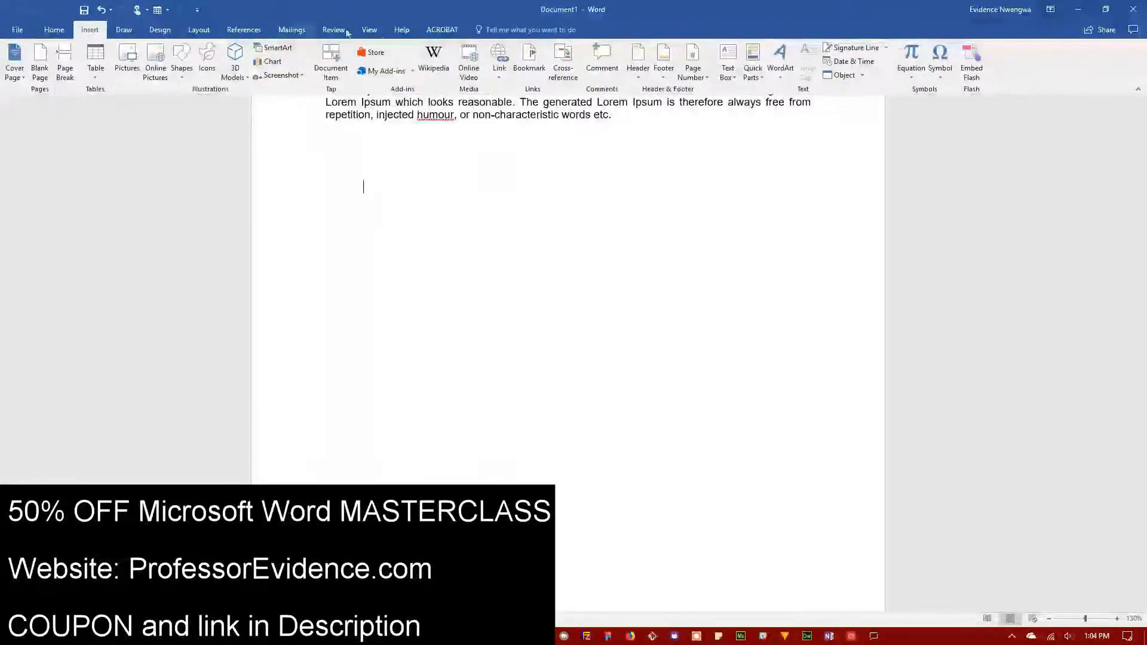
left_click(728, 67)
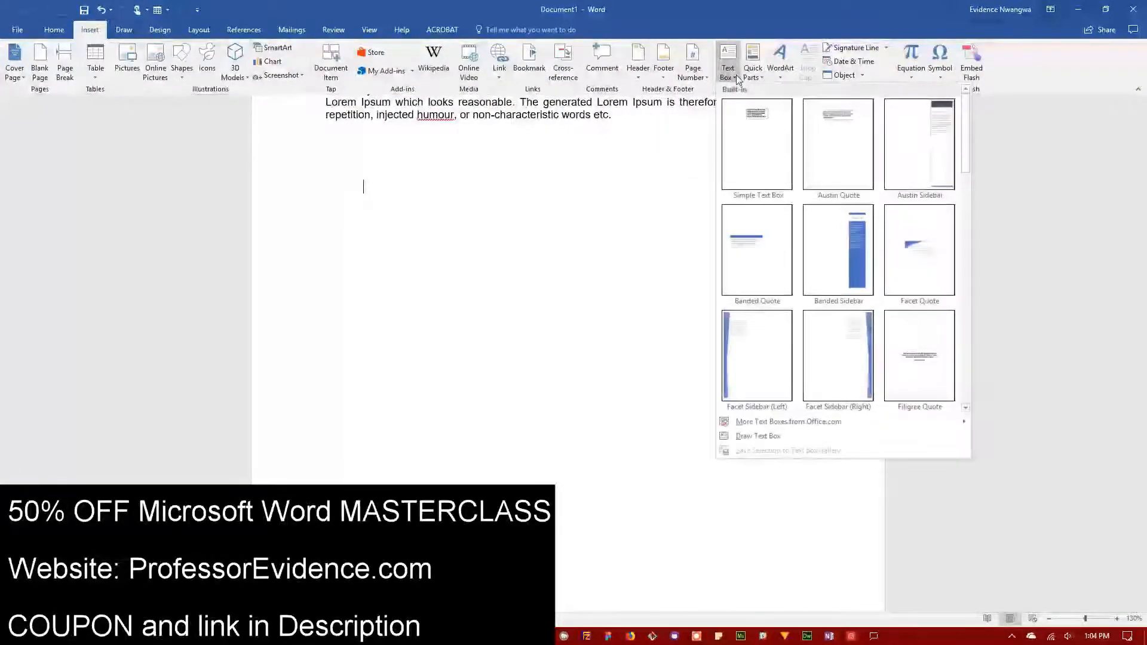
left_click(929, 143)
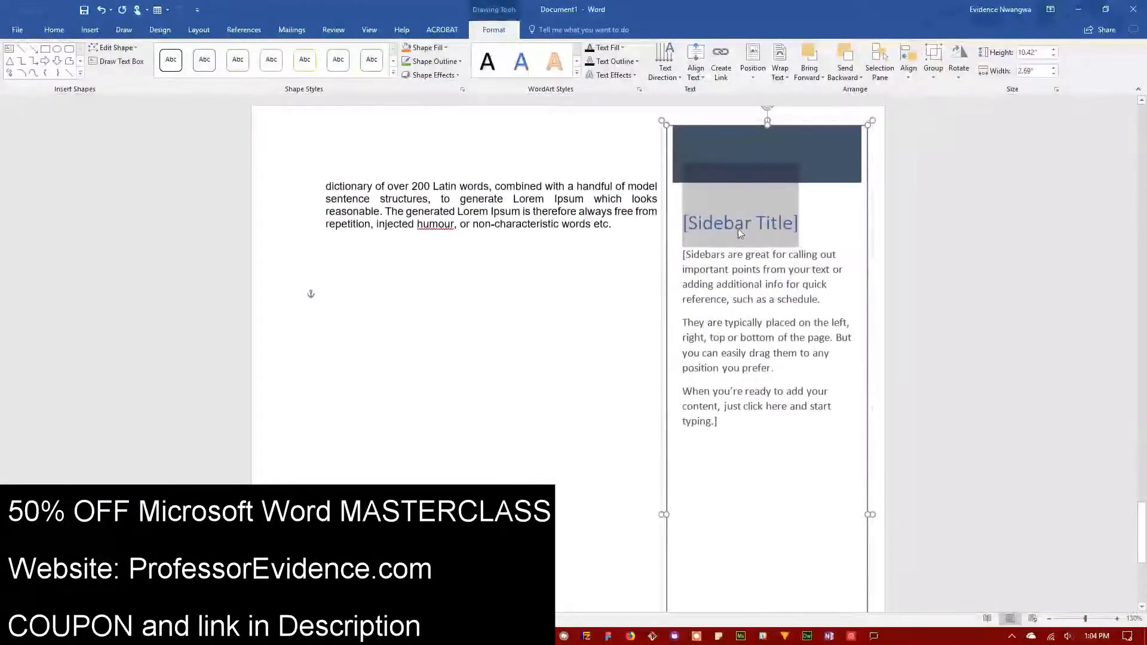
left_click(795, 126)
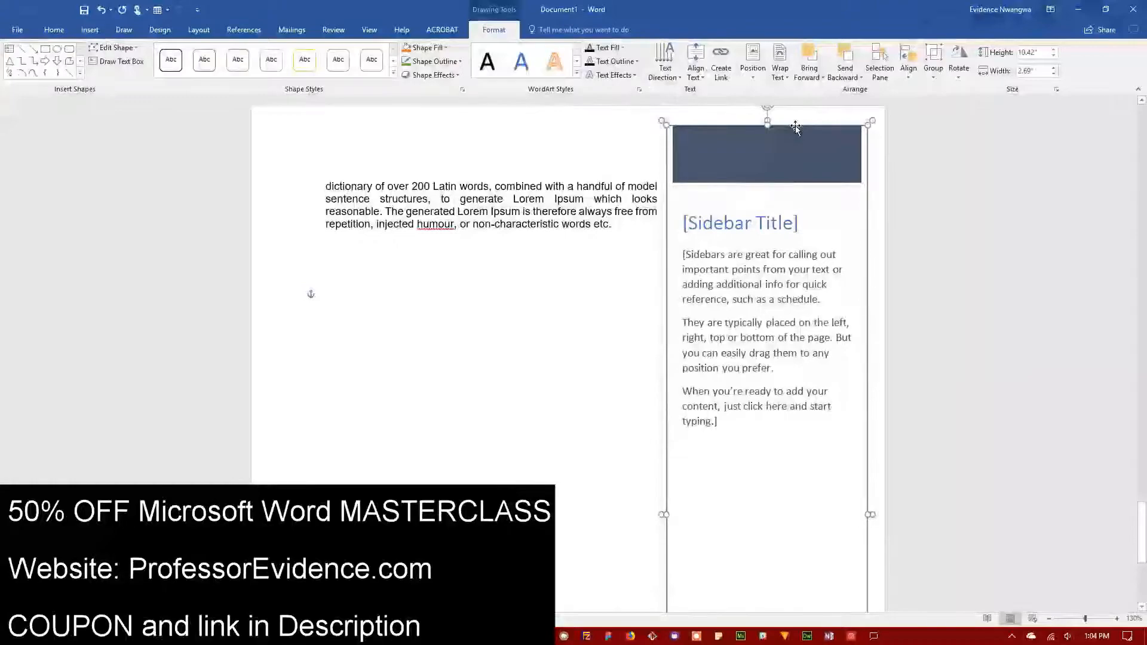
key("Delete")
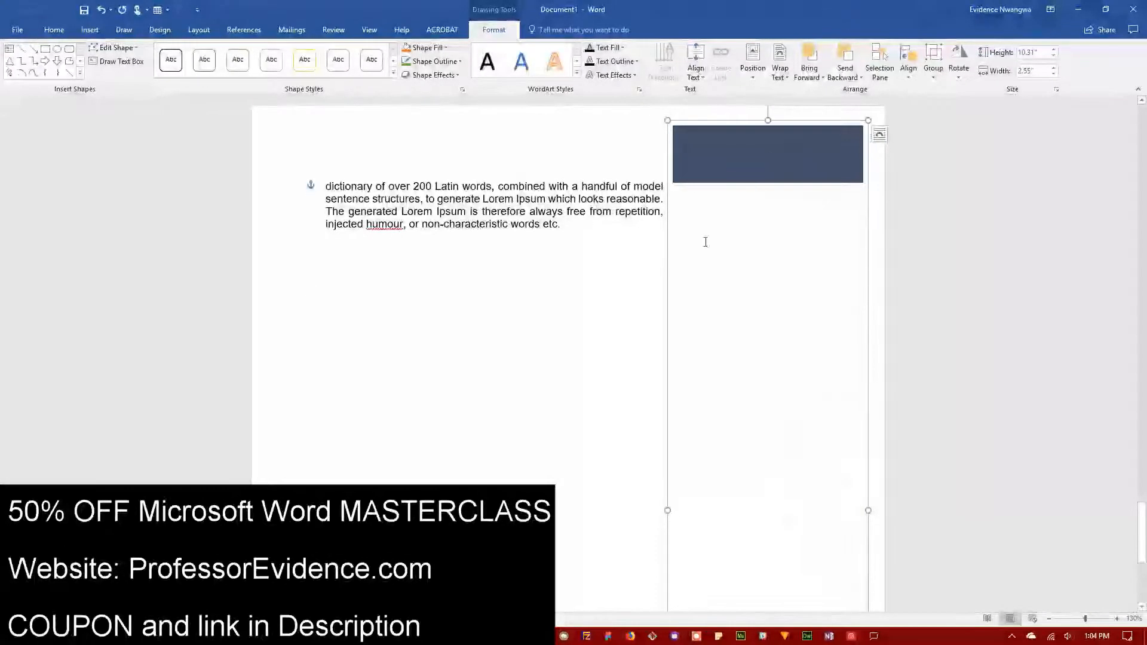
key("Delete")
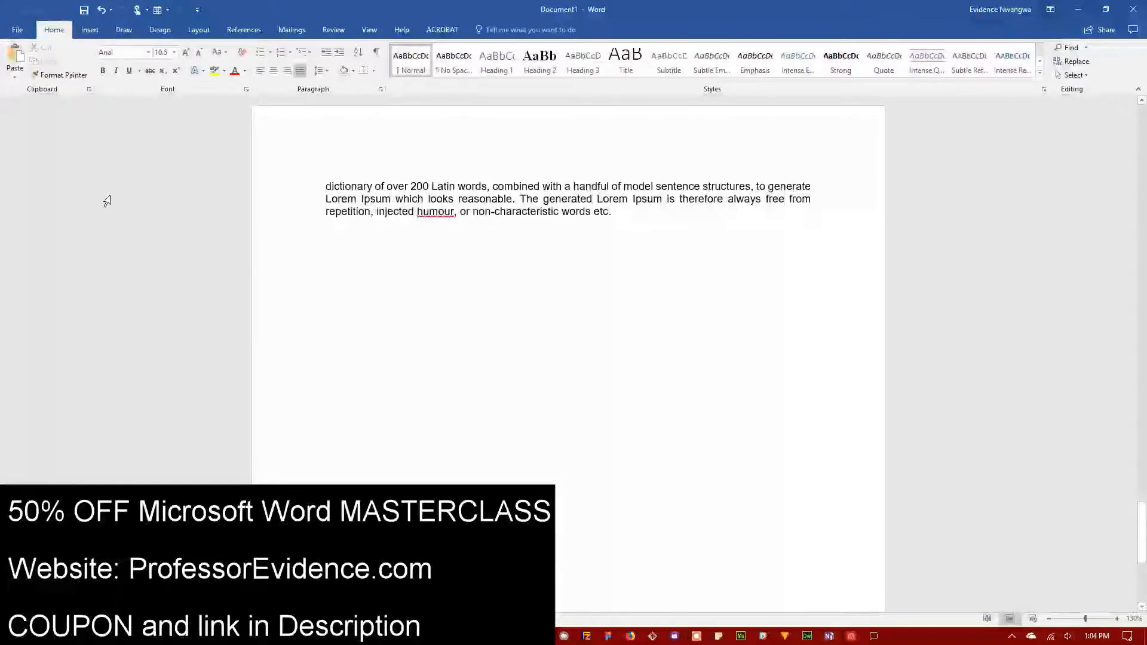
- Draw a custom text box about 3.22" high and 5.49" wide in the empty area below the last paragraph
left_click(90, 31)
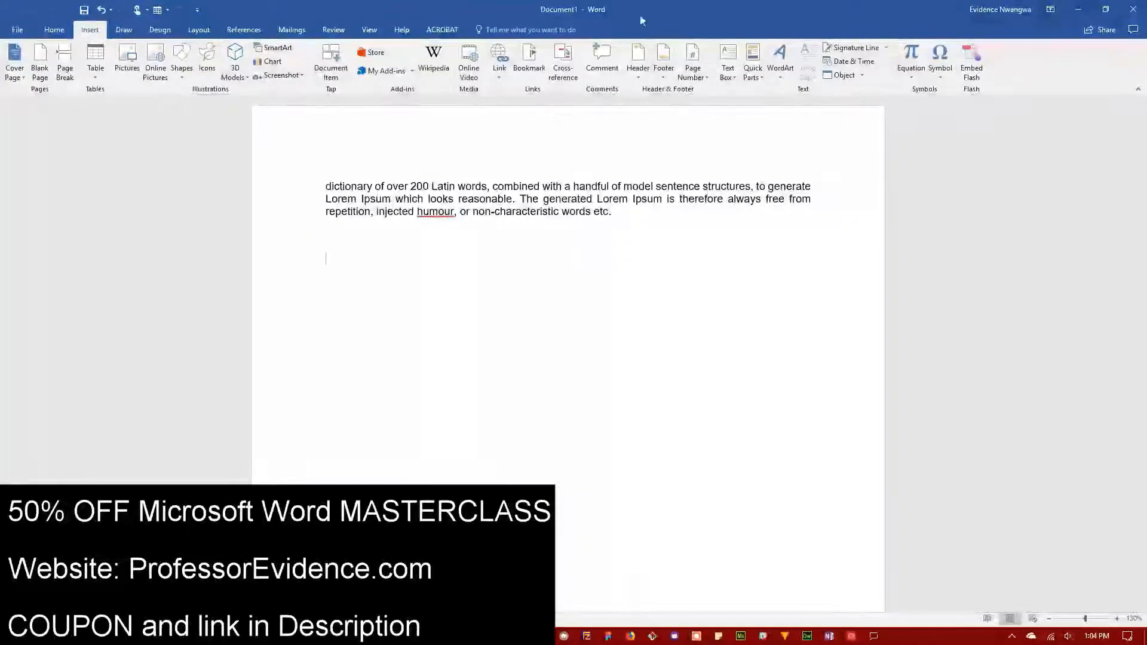
left_click(732, 73)
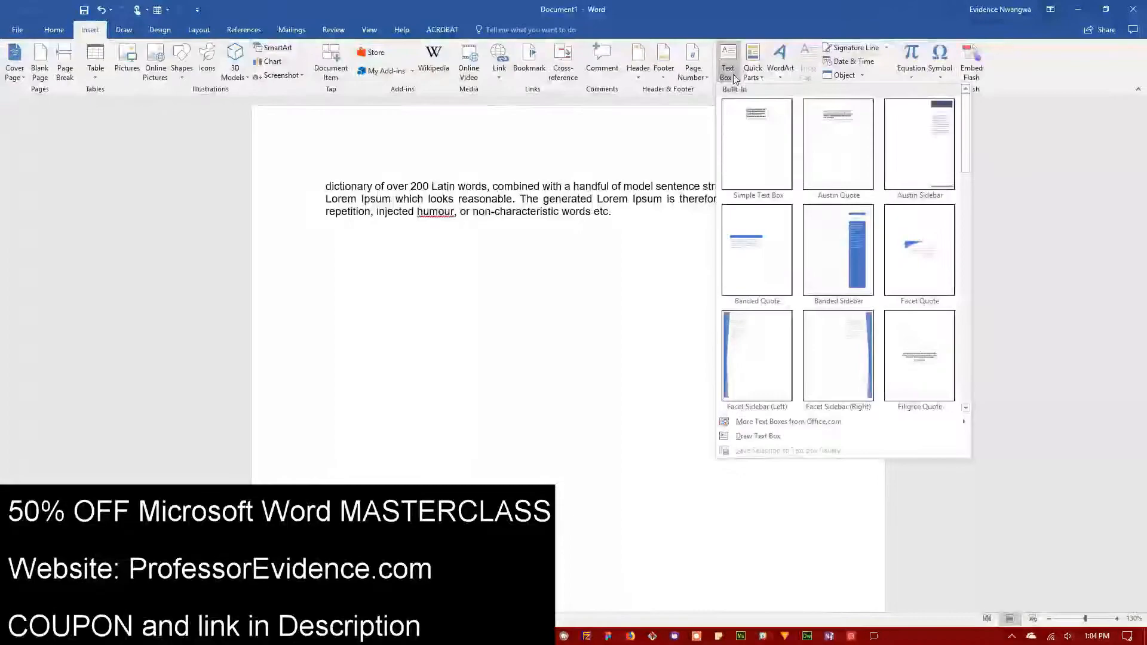
left_click(765, 435)
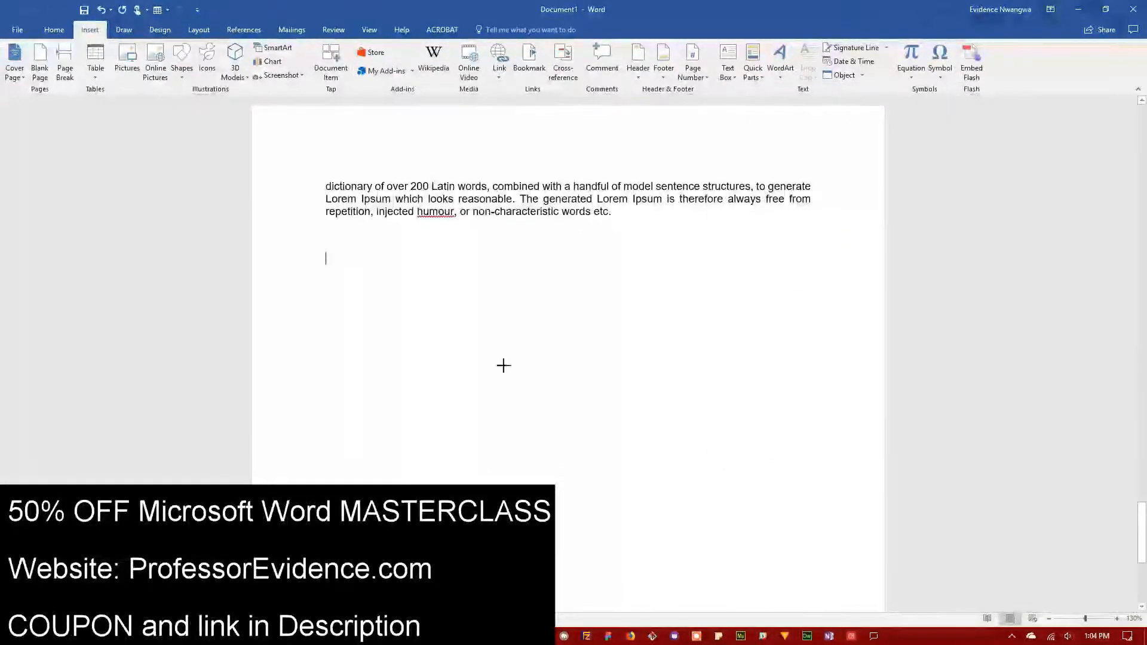
scroll(363, 300, "down", 3)
mouse_move(330, 187)
left_mouse_down()
mouse_move(504, 392)
mouse_move(739, 428)
left_mouse_up()
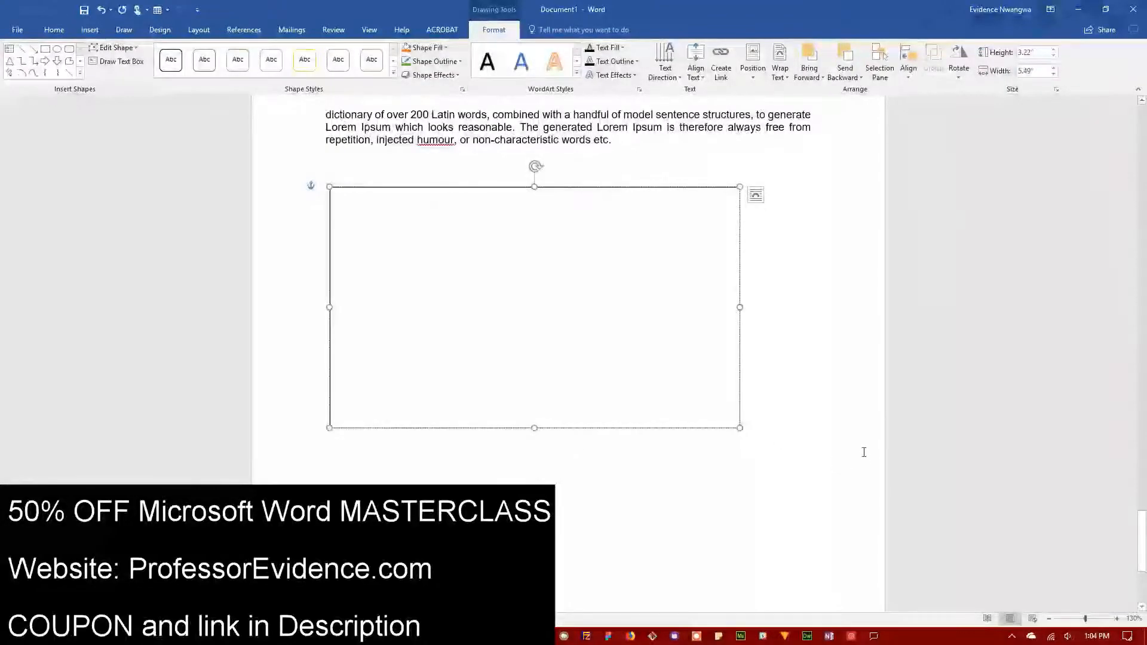
- Insert the Profile Pic picture into the drawn text box and shrink it to about 1.23" by 2.84"
left_click(90, 30)
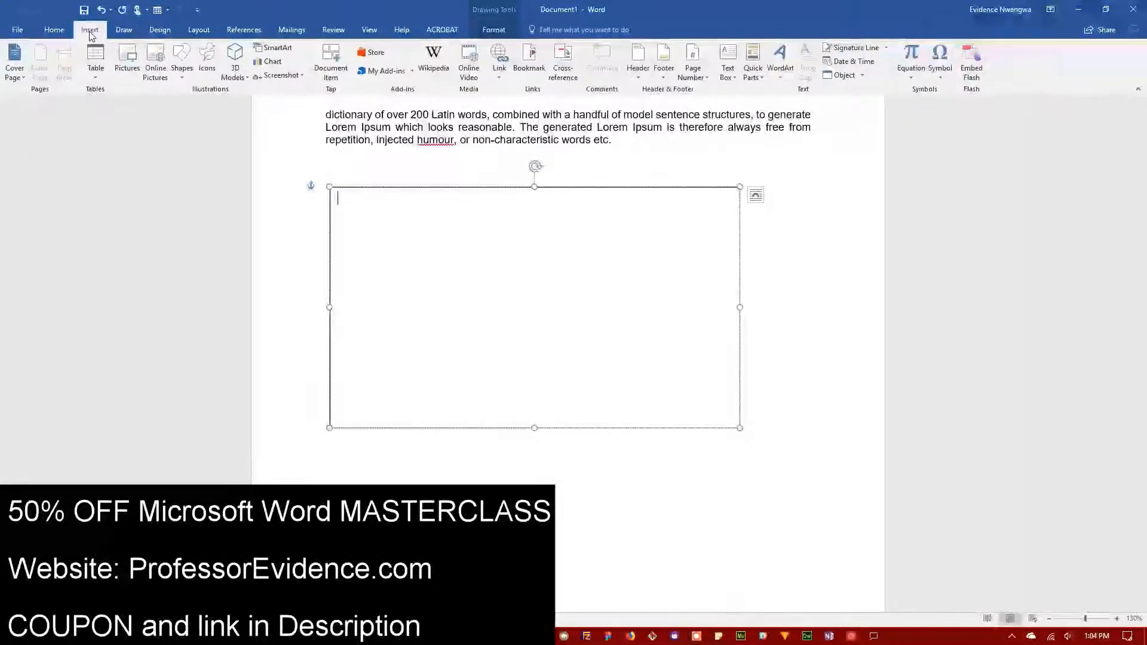
left_click(127, 68)
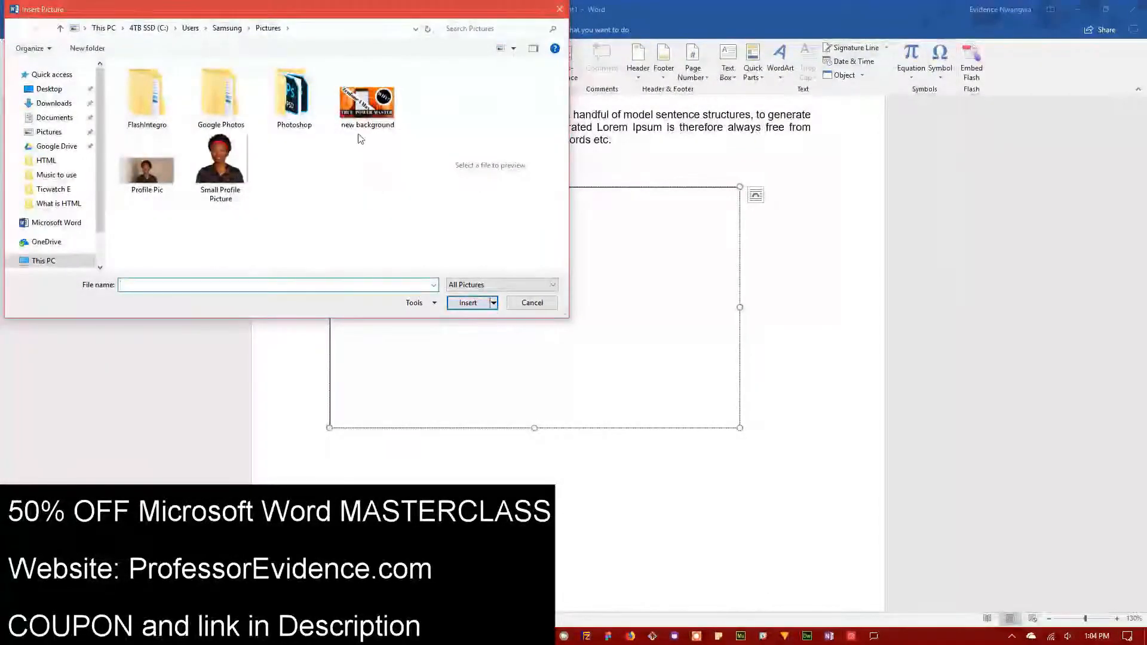
left_click(147, 170)
left_click(468, 303)
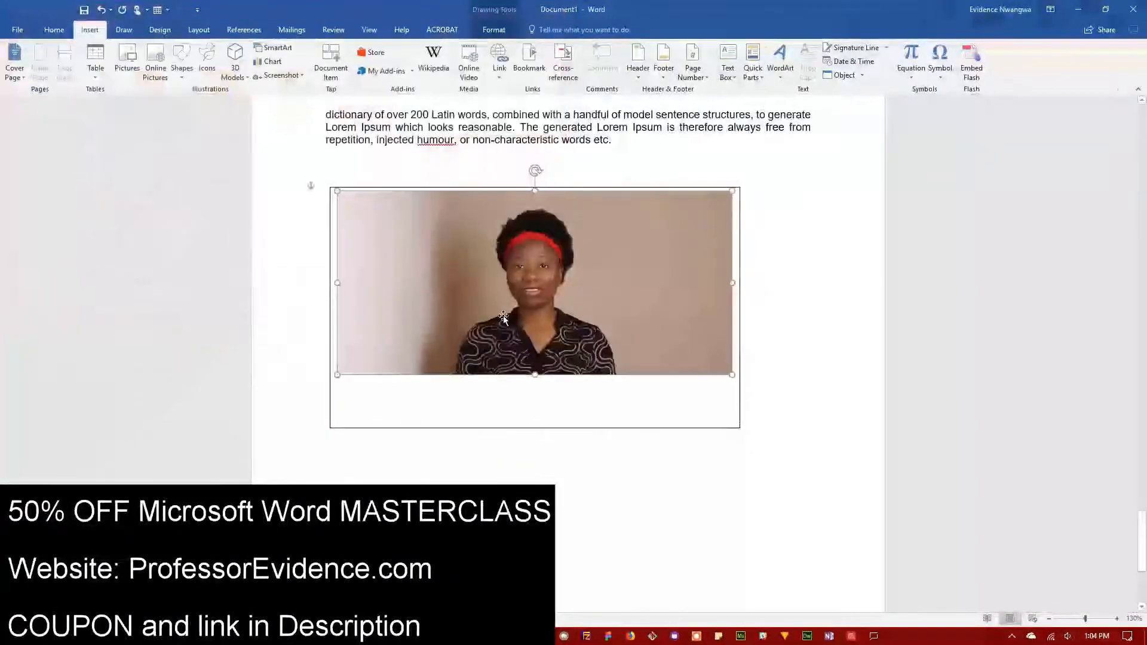
left_click_drag(662, 327, 535, 283)
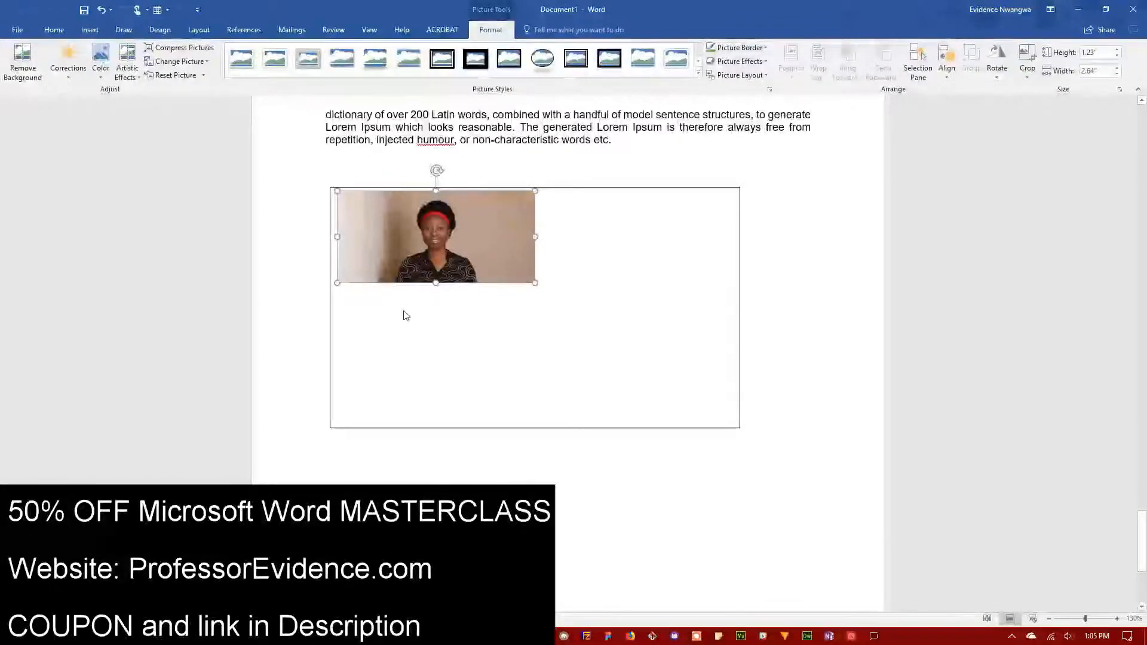
- Set the text wrapping of the drawn text box to Tight in its layout options
left_click(627, 274)
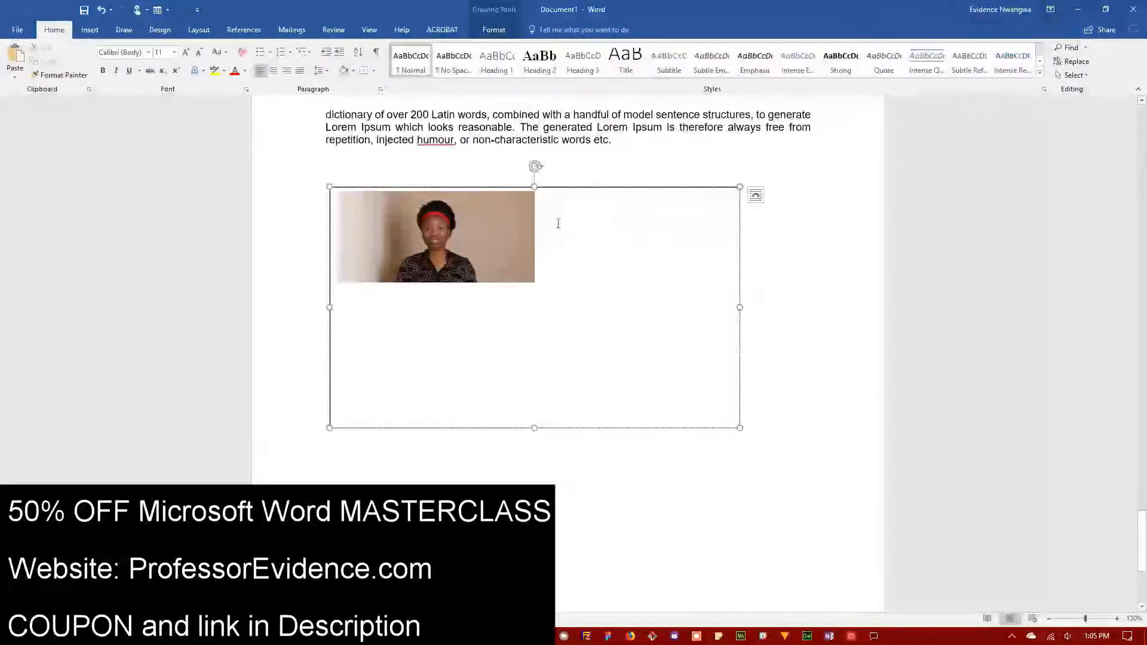
left_click(756, 195)
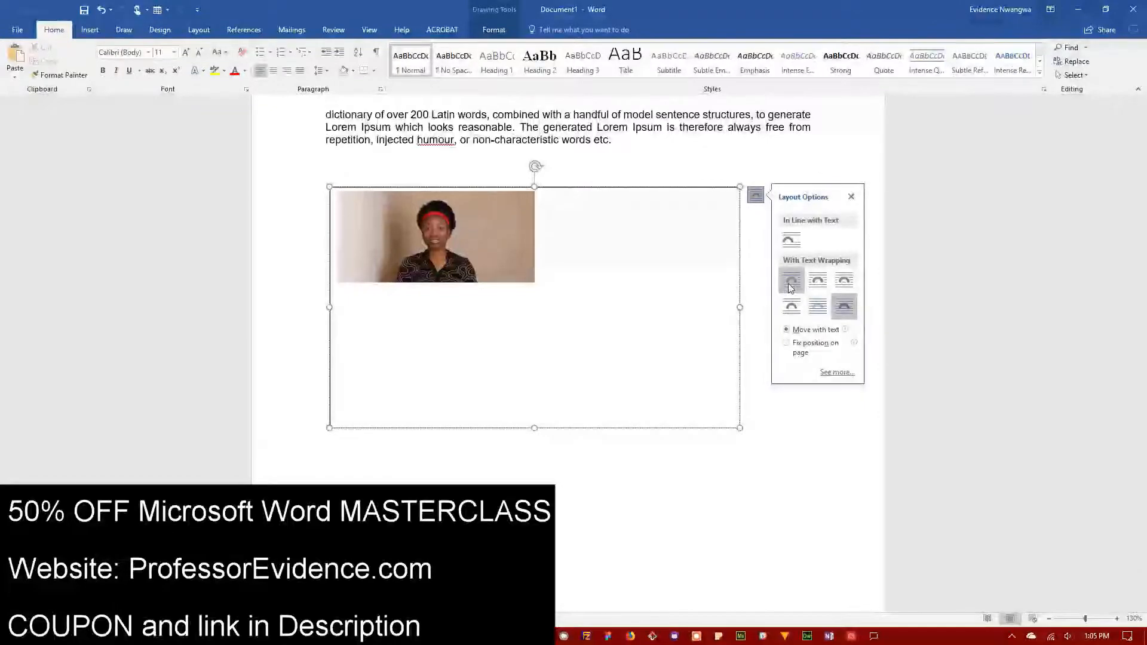
left_click(809, 285)
- Select the picture inside the text box and look at its picture formatting options
left_click(479, 234)
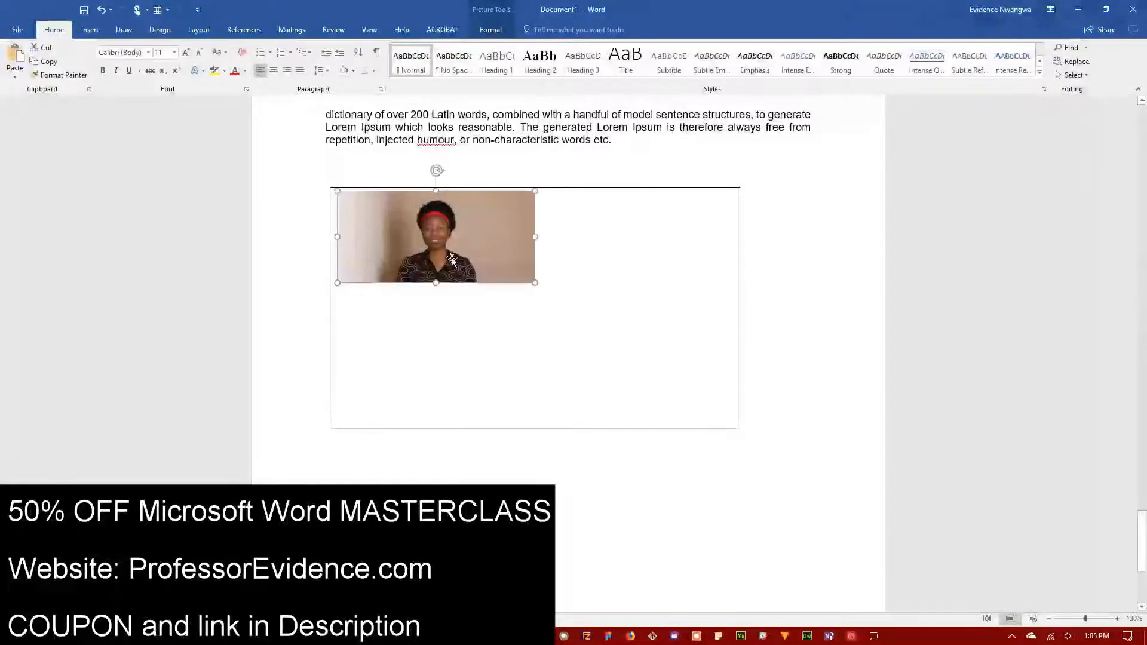
left_click(491, 29)
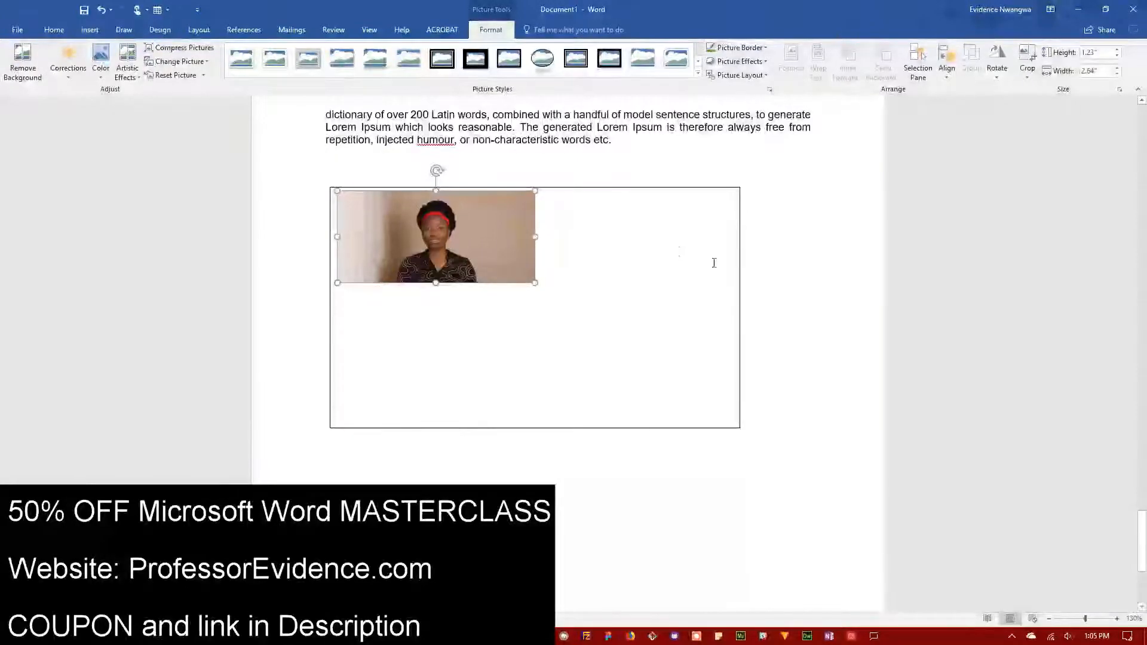
left_click(738, 371)
left_click(485, 239)
- Add the text "we can add text" beside the picture in the text box, followed by a new line
left_click(580, 210)
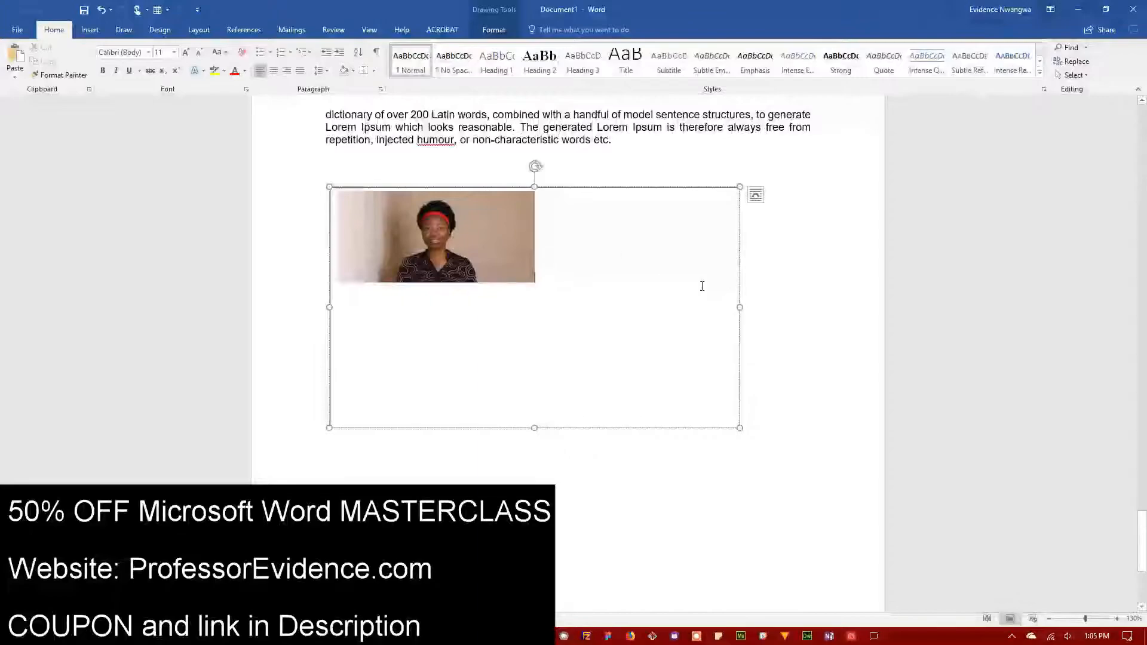
type("we can add tex")
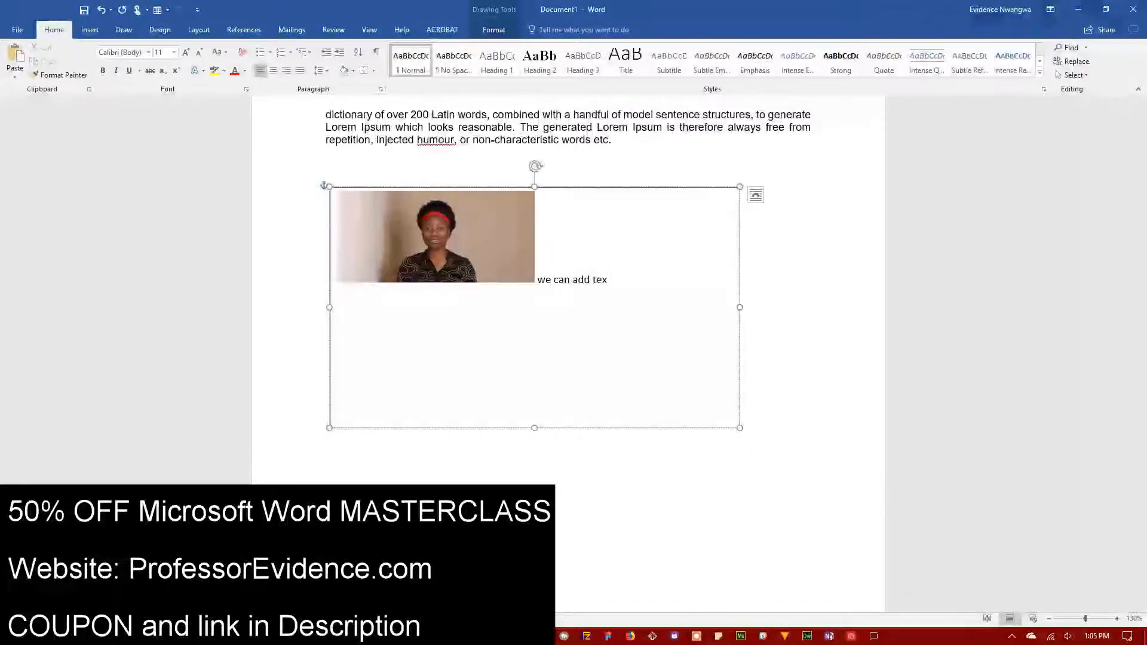
type("t")
key("Return")
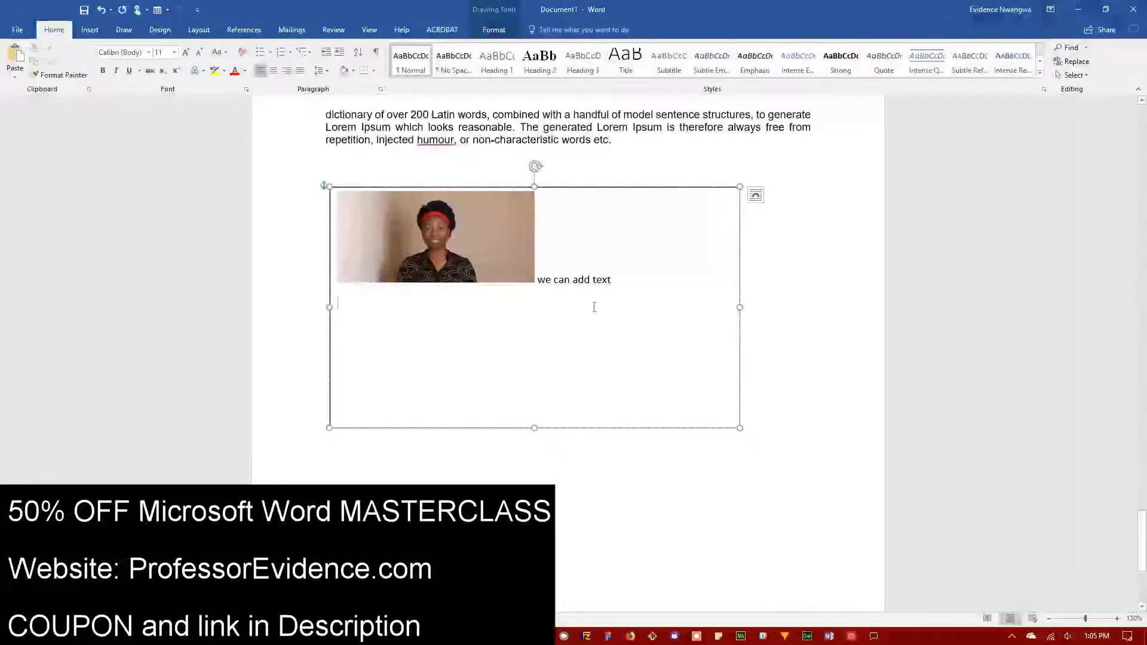
left_click(397, 273)
left_click(553, 343)
- Place the insertion point below the drawn text box and insert the built-in Whisp Sidebar text box
left_click(366, 478)
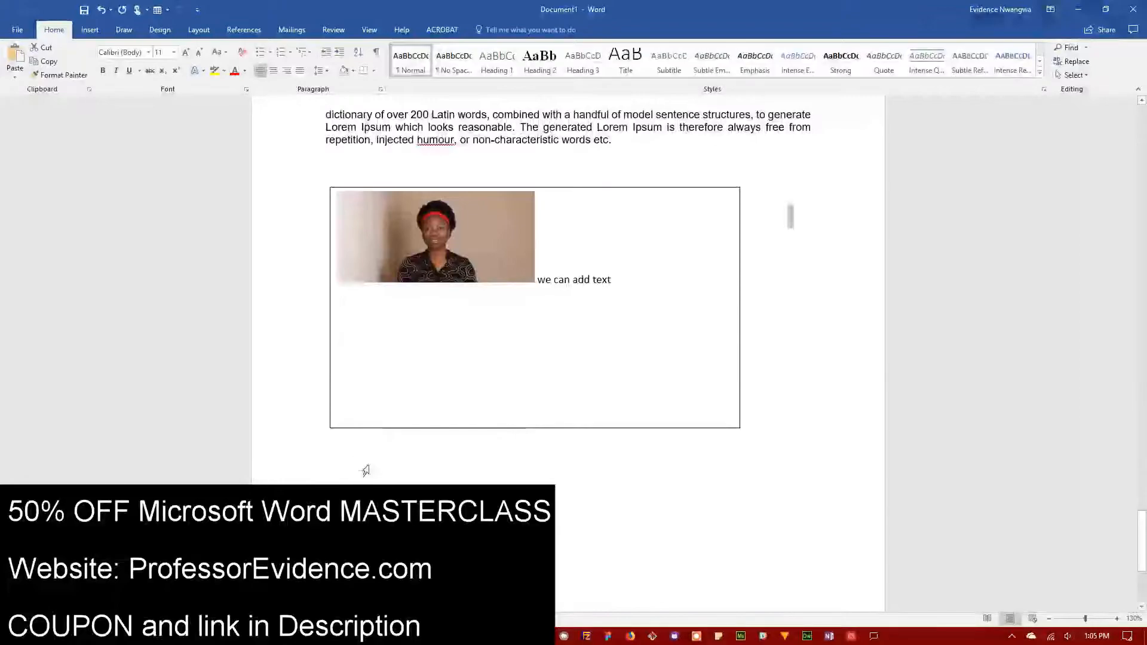
double_click(403, 468)
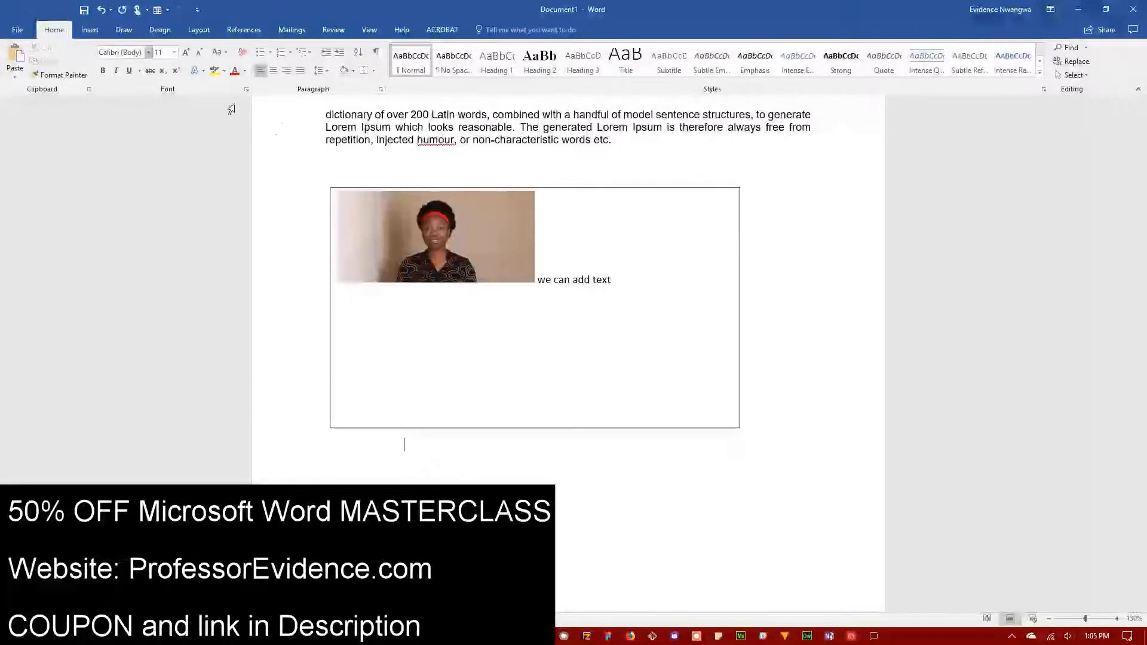
left_click(90, 30)
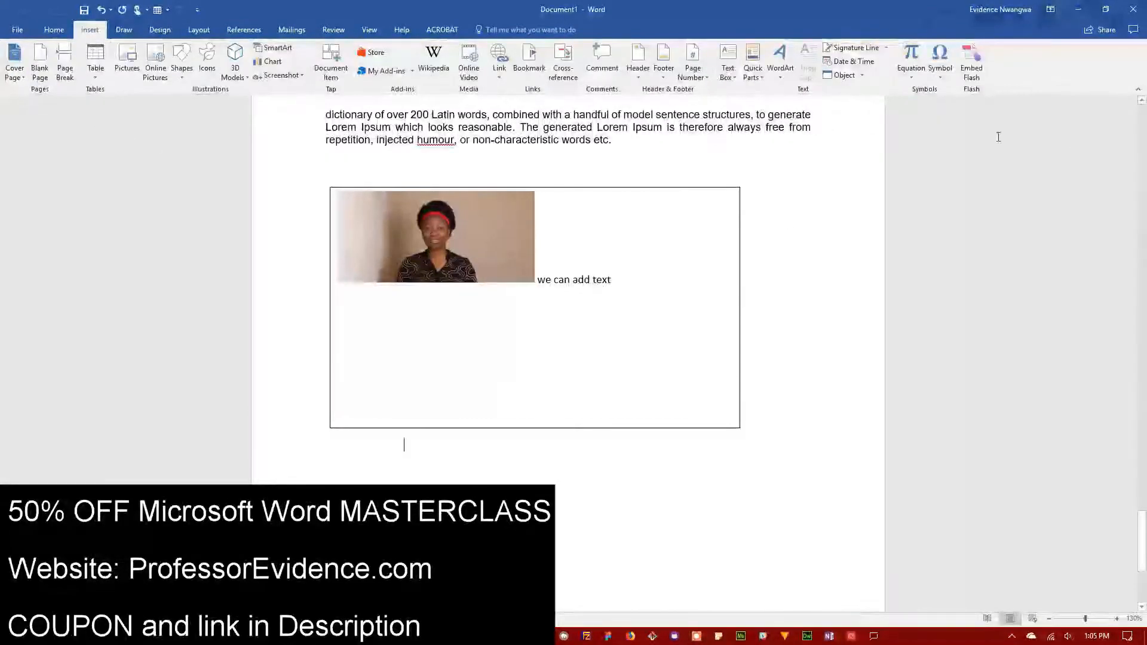
left_click(731, 73)
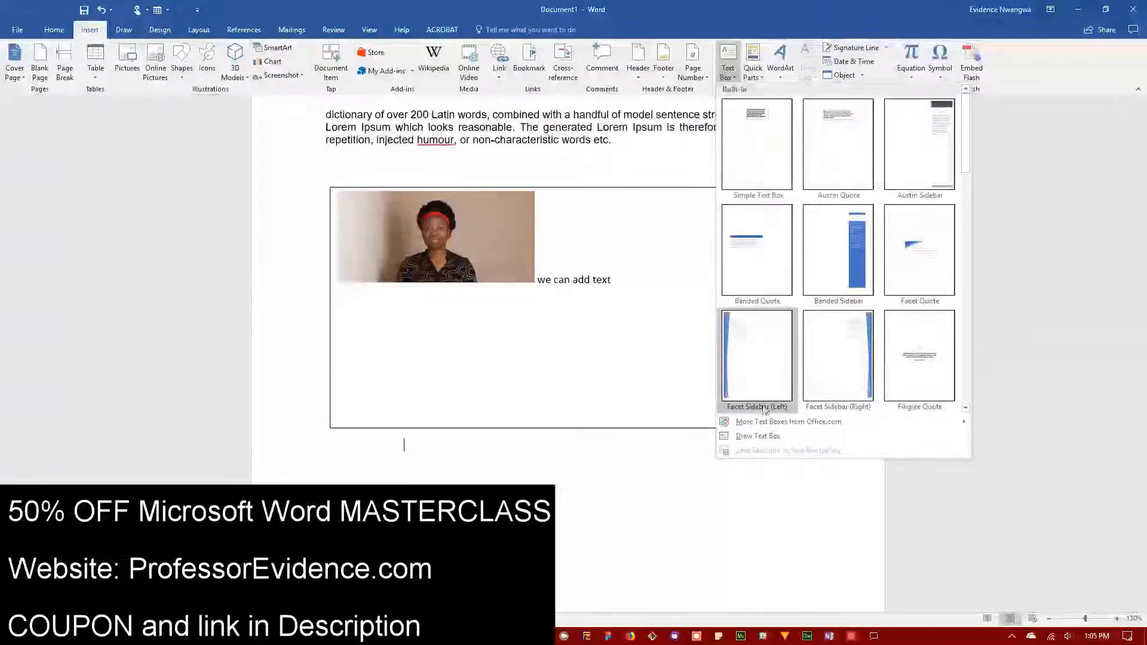
mouse_move(744, 422)
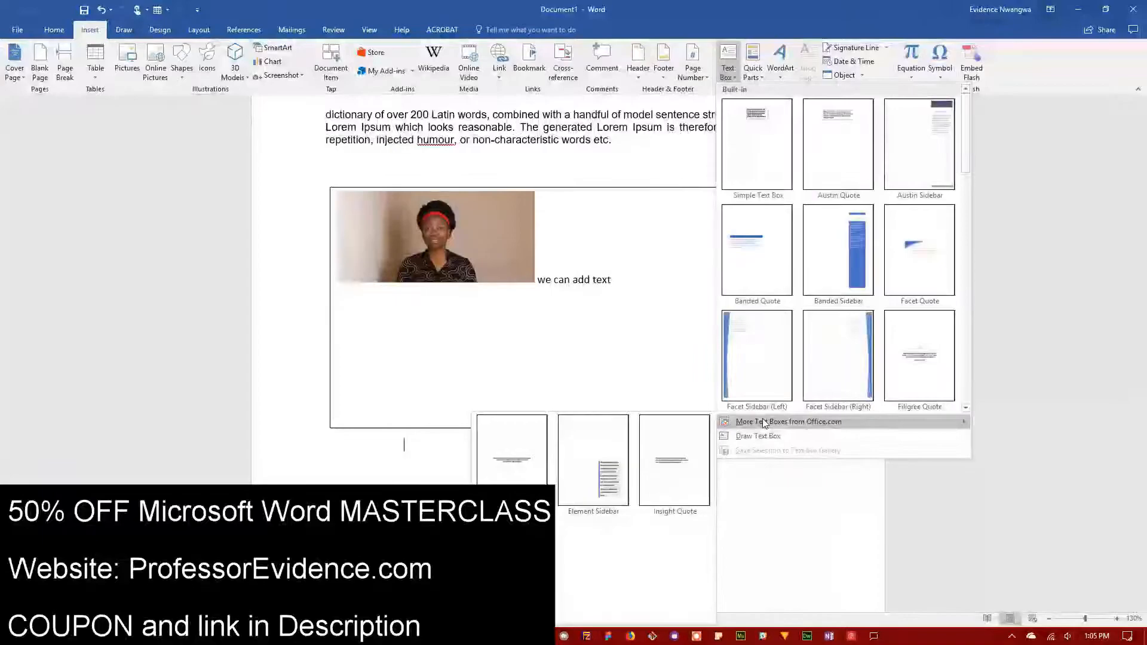
scroll(912, 349, "down", 8)
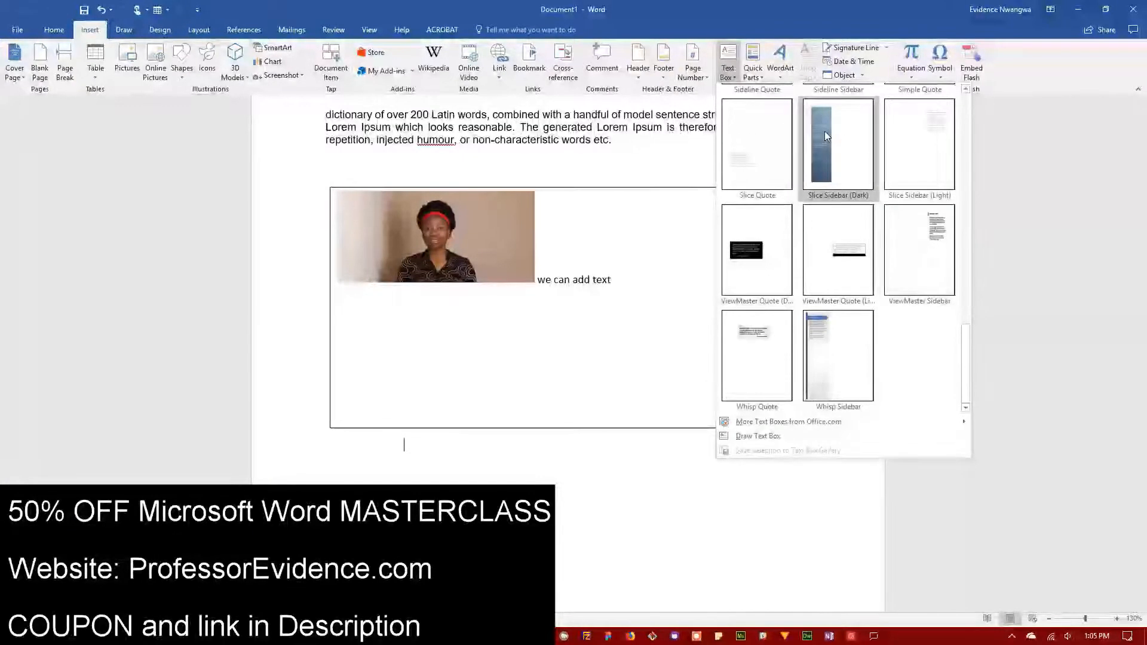
left_click(858, 375)
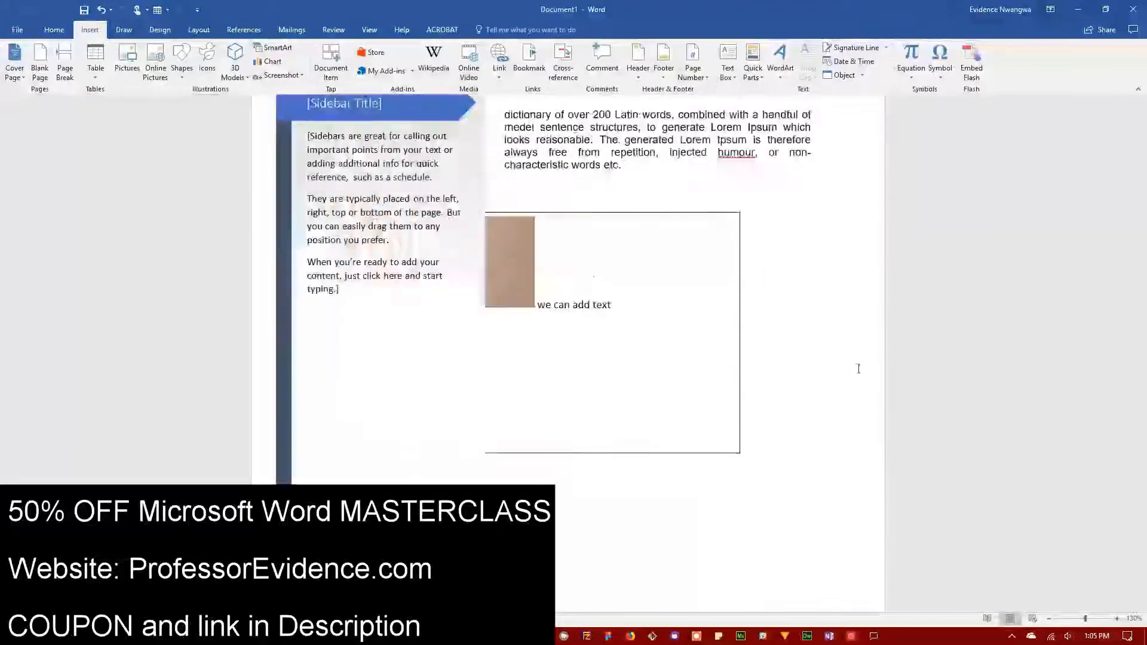
- Shift the sidebar's text panel slightly and move its title banner down over the body text
scroll(352, 246, "up", 3)
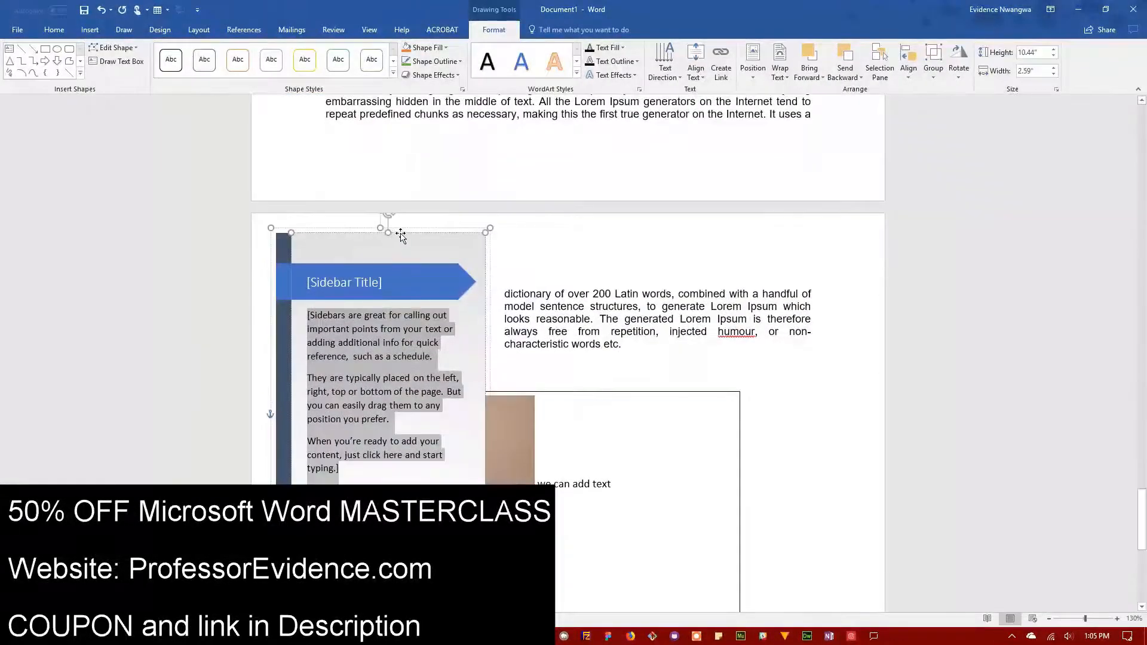
left_click_drag(436, 259, 404, 261)
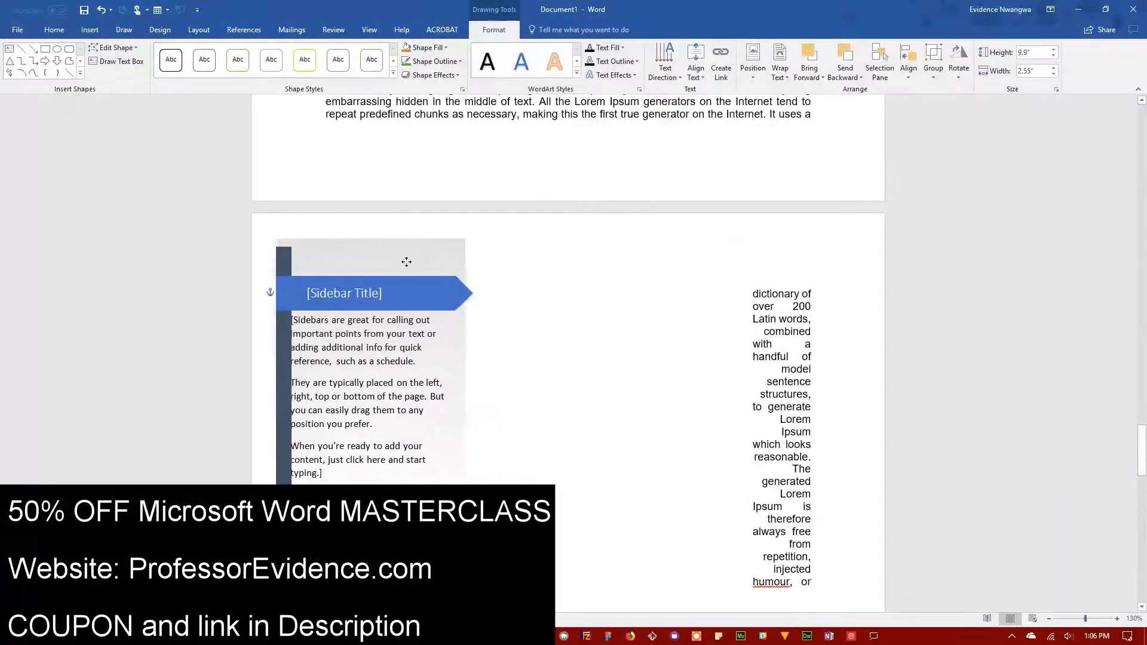
left_click(397, 282)
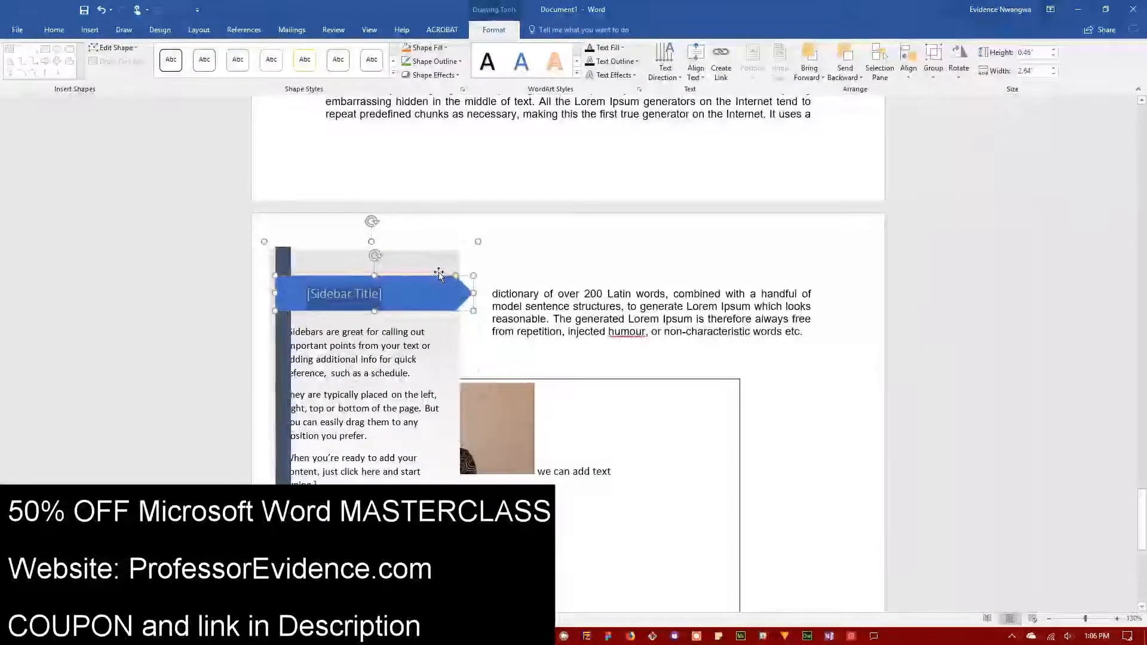
left_click_drag(435, 276, 434, 503)
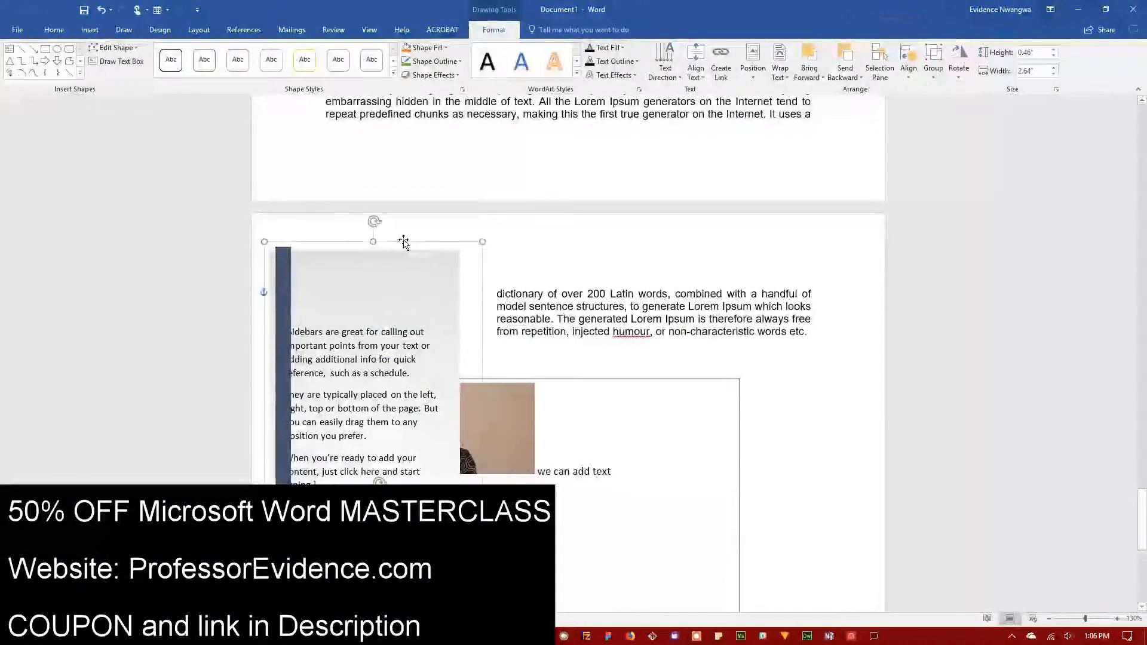
- Delete the sidebar and the drawn text box with its picture from the last page
key("Delete")
left_click(575, 366)
key("Delete")
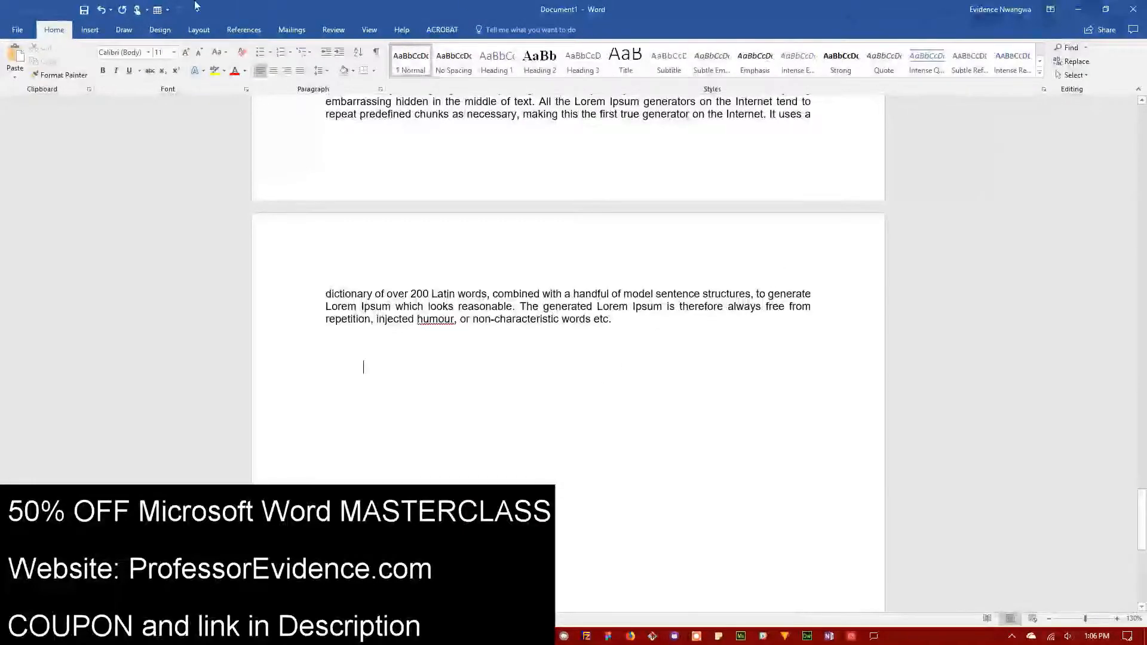
- Browse the Quick Parts options, the WordArt styles and the text effects available for font formatting
left_click(91, 31)
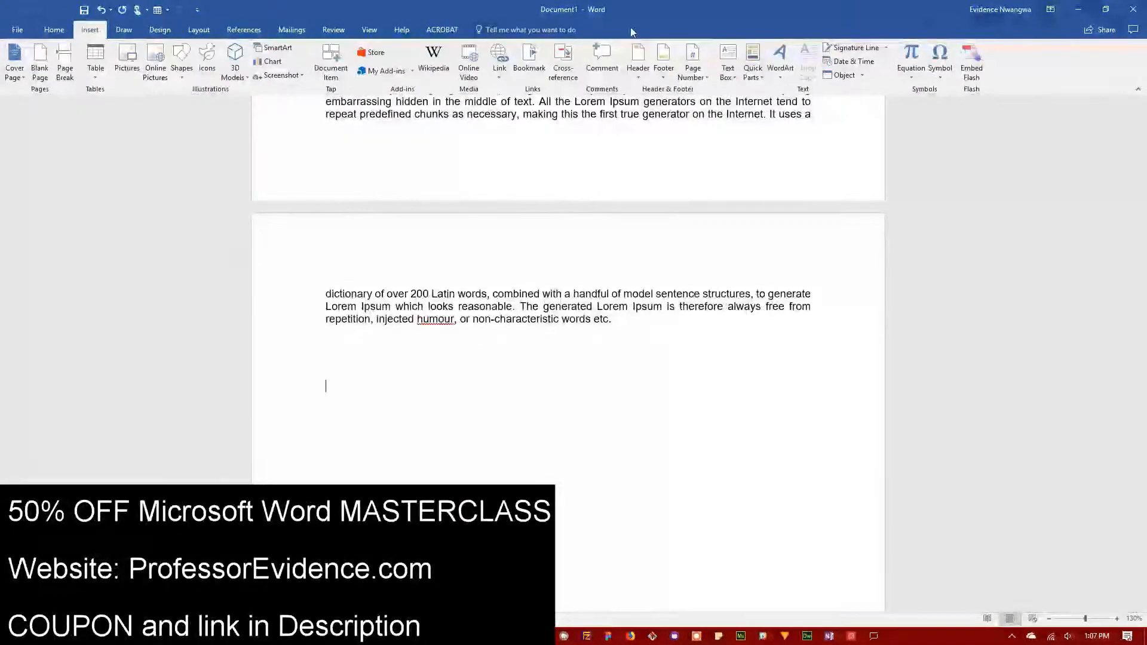
left_click(754, 78)
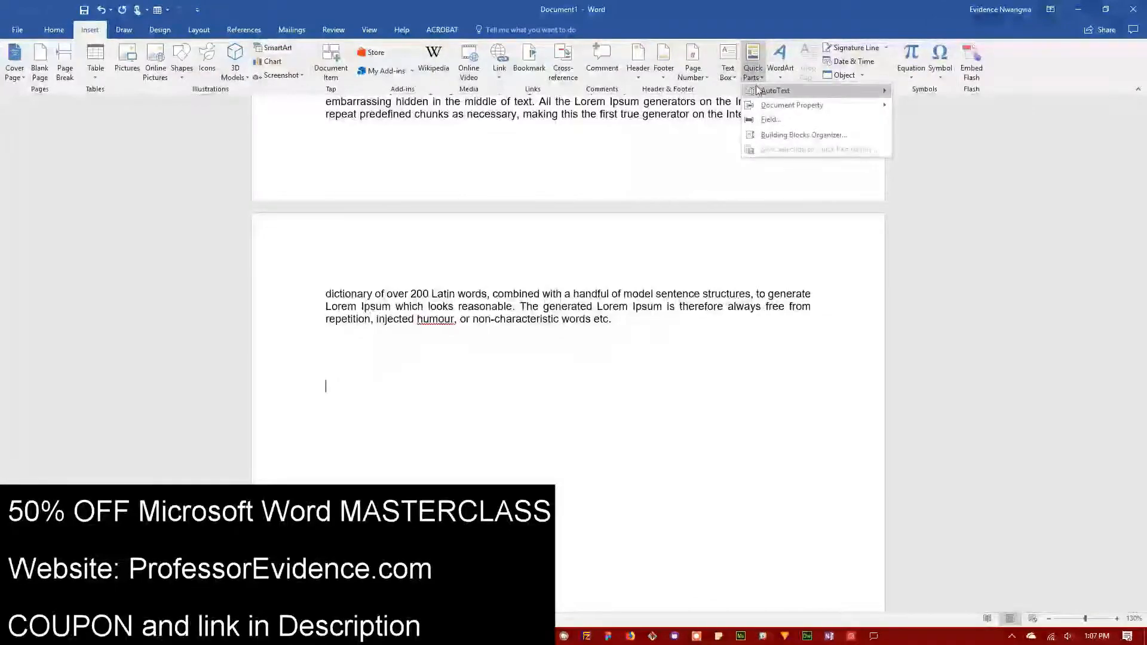
mouse_move(774, 92)
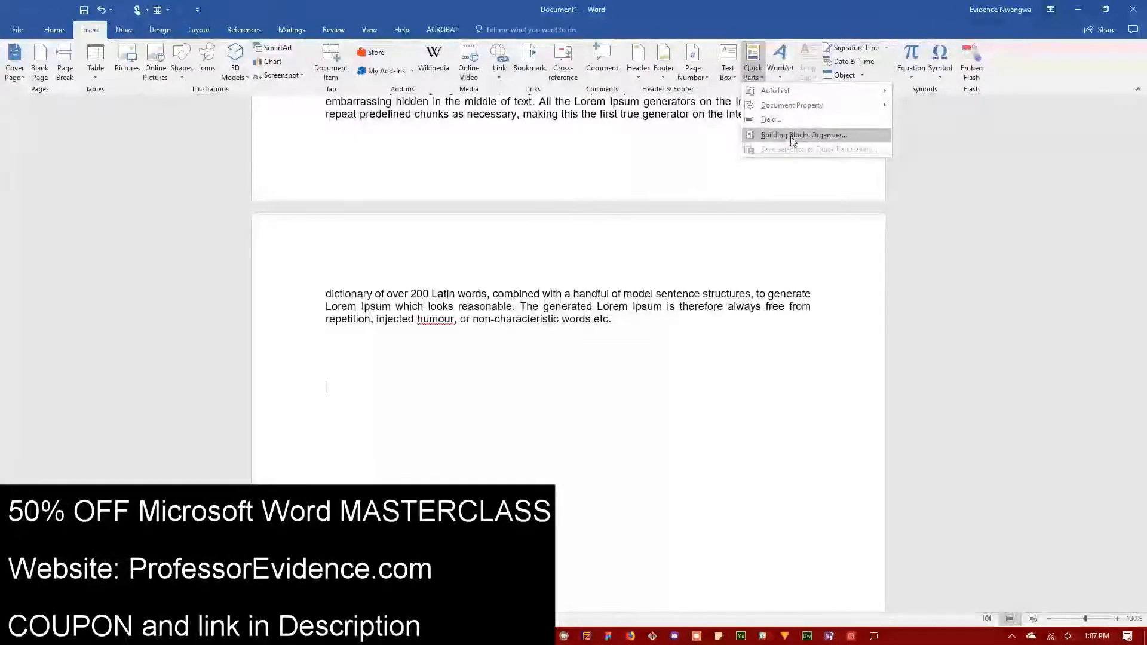
left_click(785, 73)
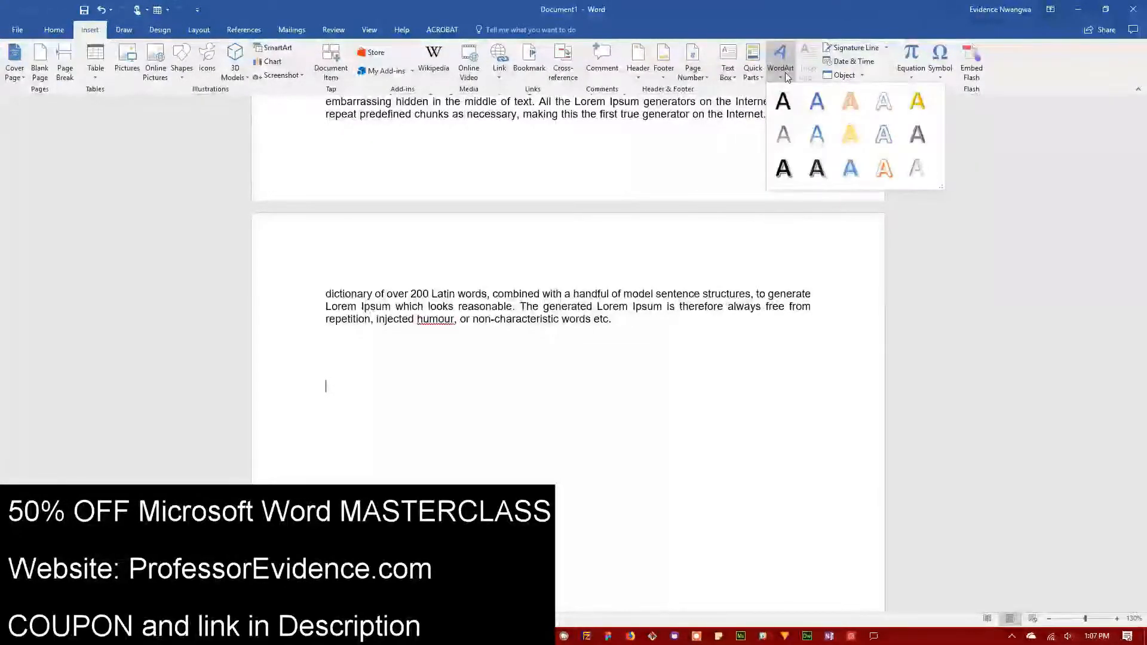
left_click(59, 28)
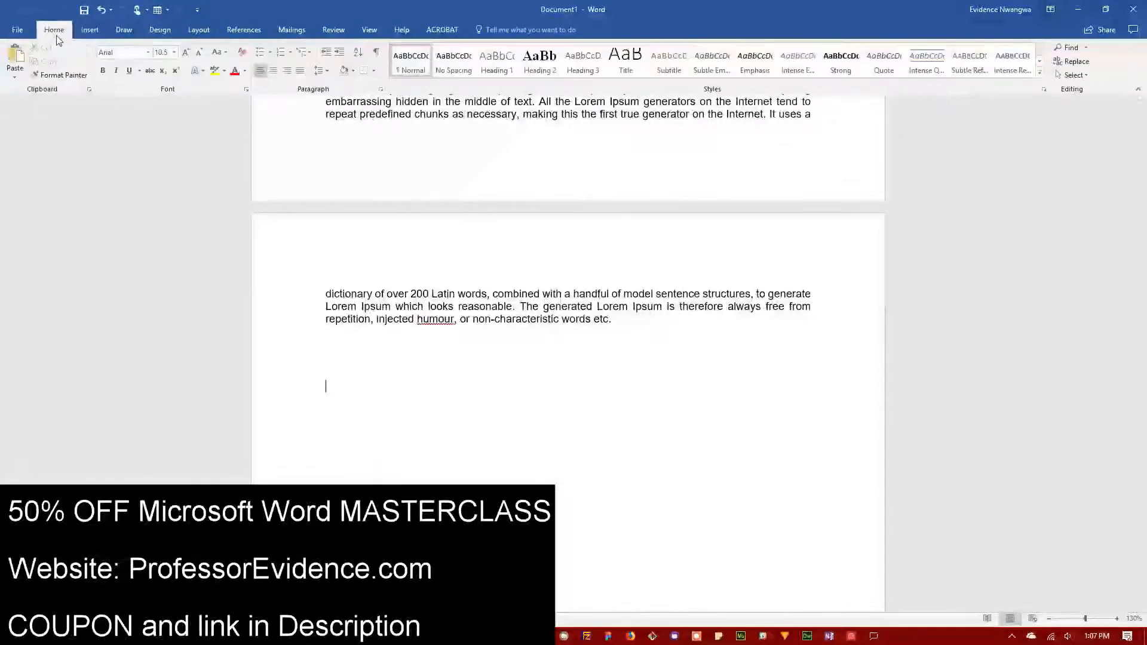
left_click(201, 73)
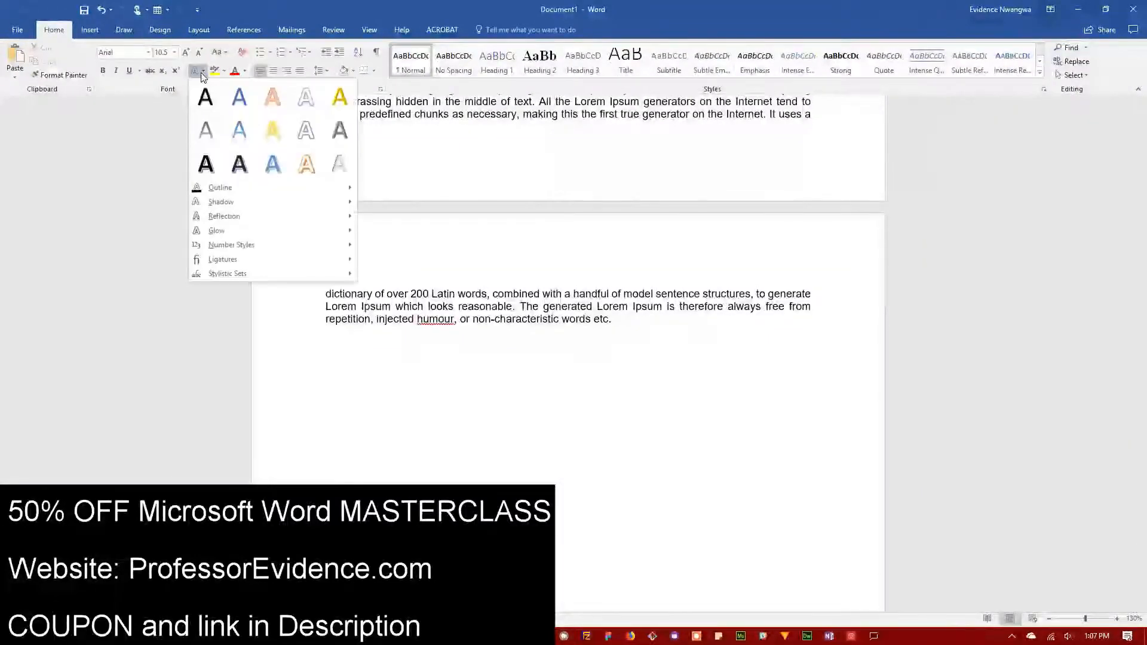
- Insert a Microsoft Office signature line below the last paragraph, entering the suggested signer's full name and the title "Mrs"
left_click(100, 31)
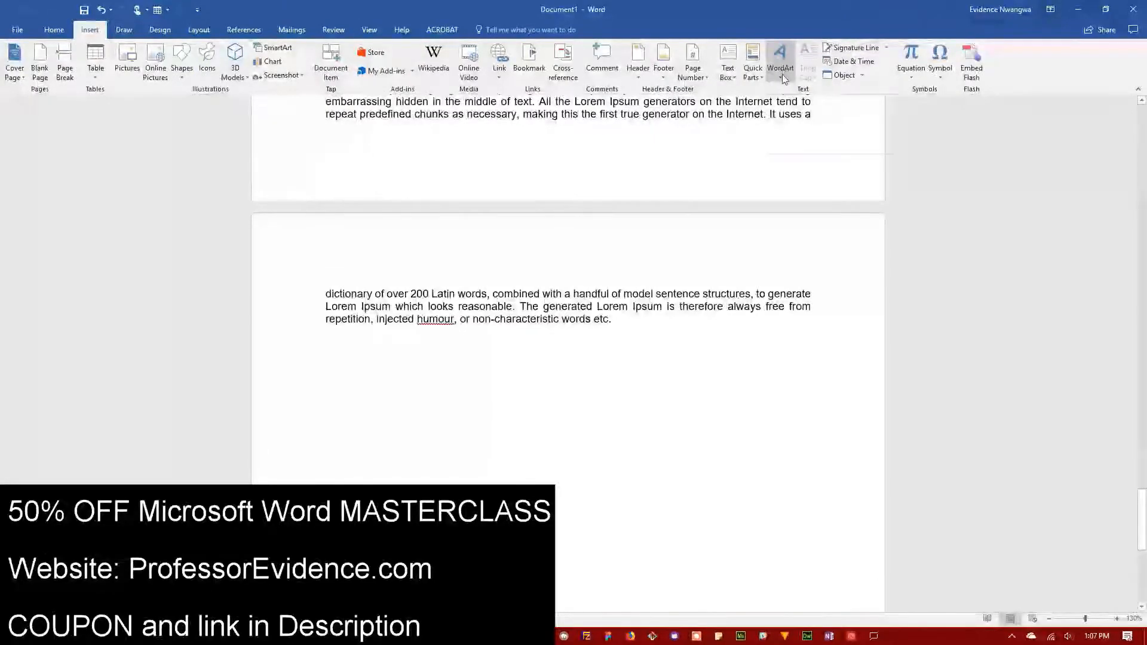
left_click(886, 50)
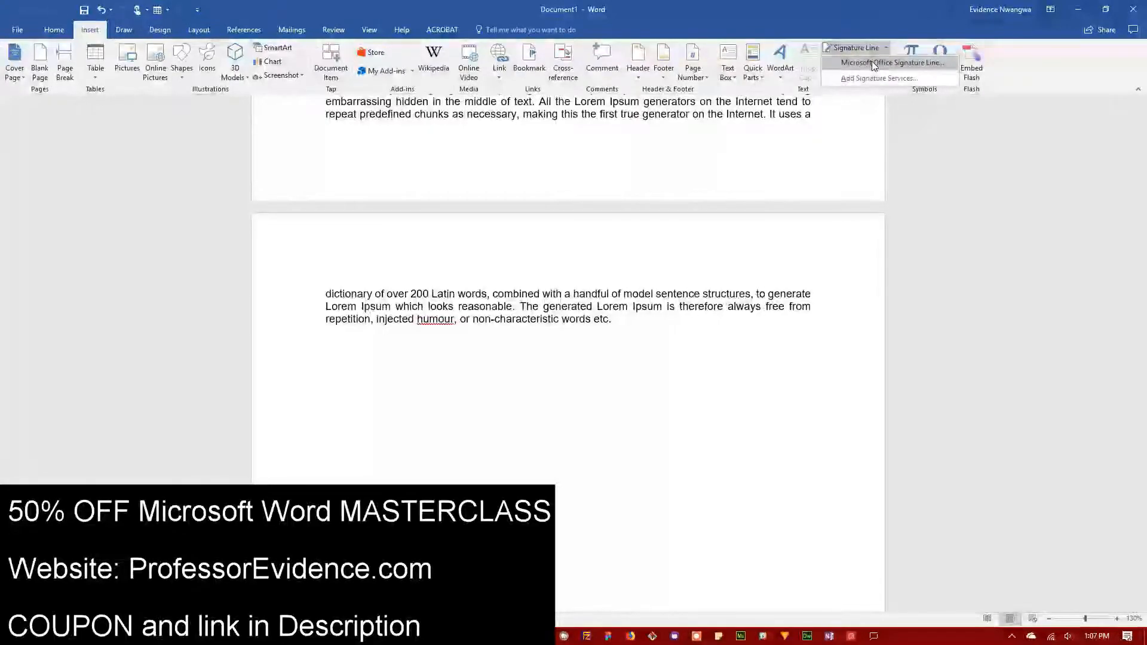
left_click(872, 63)
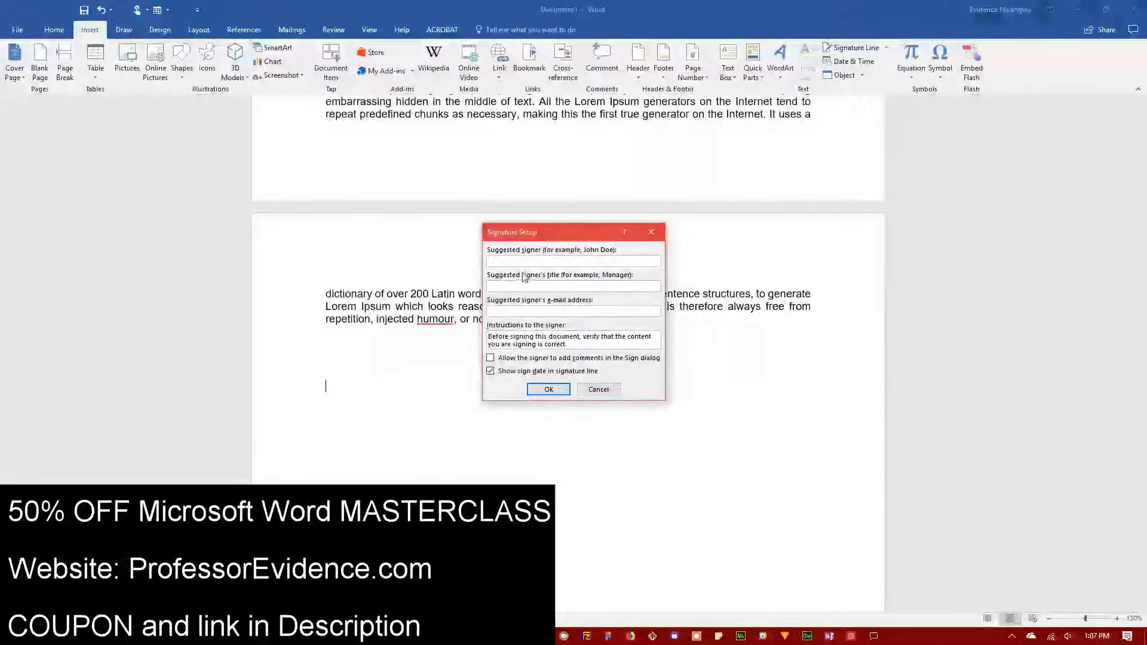
mouse_move(579, 228)
left_mouse_down()
mouse_move(591, 199)
mouse_move(572, 226)
left_mouse_up()
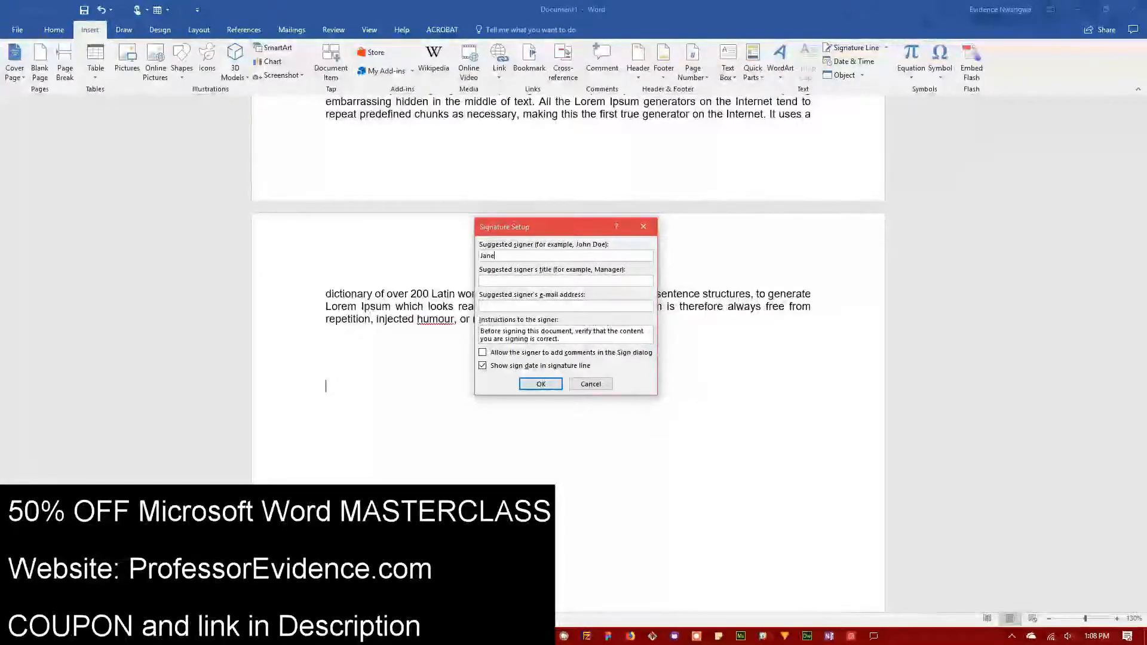
type("Doe")
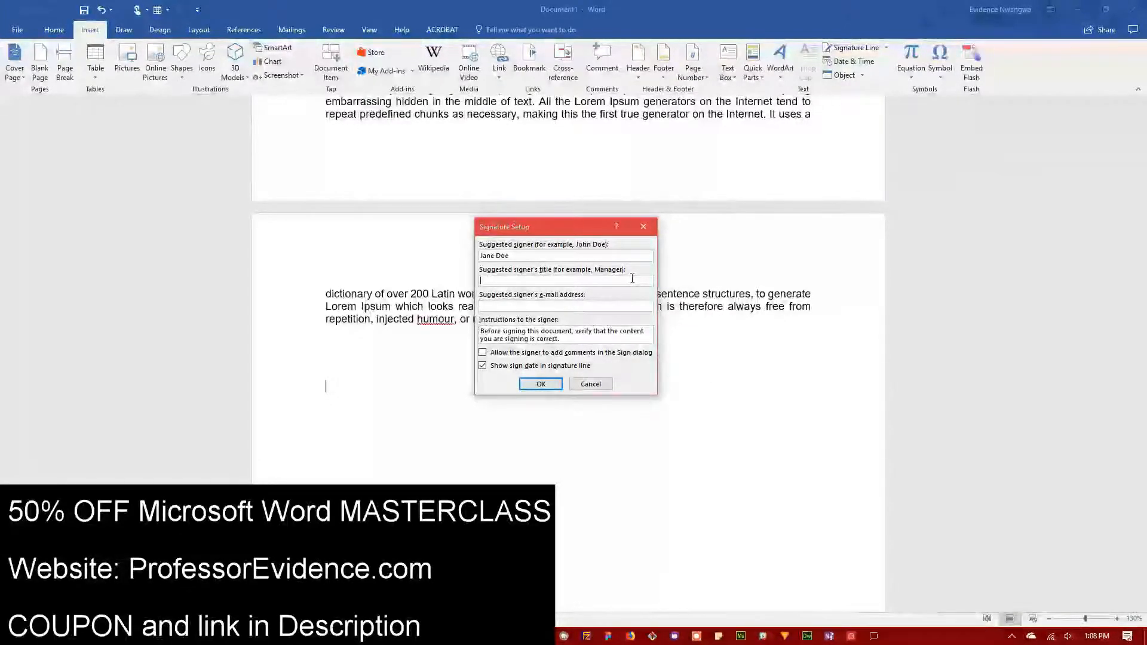
type("rs")
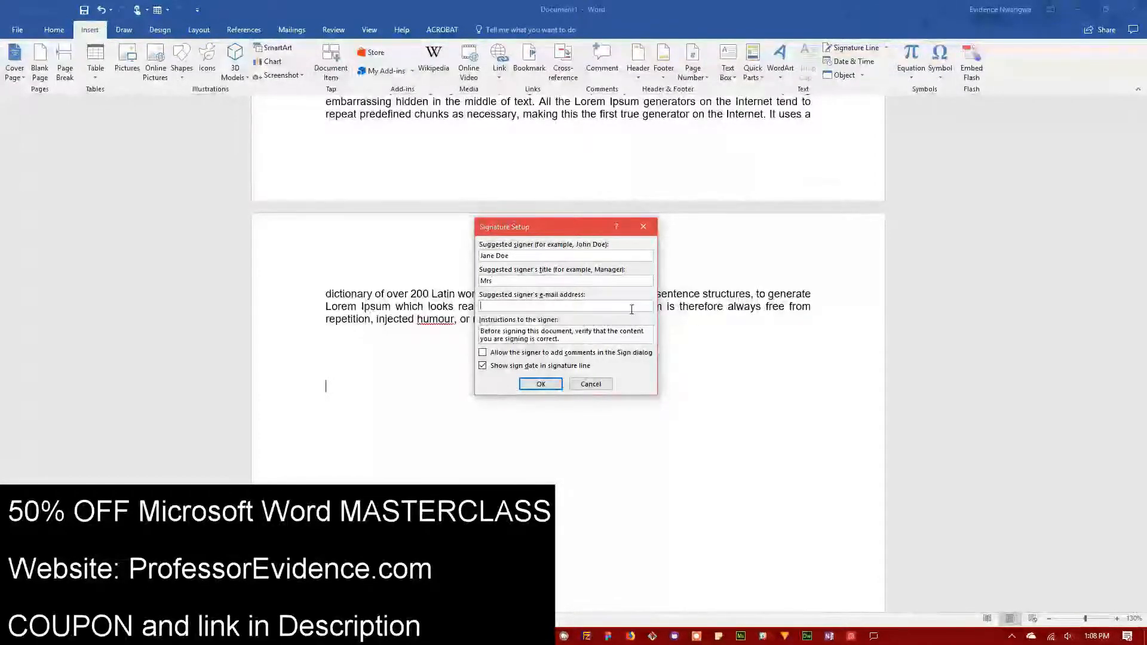
left_click(631, 308)
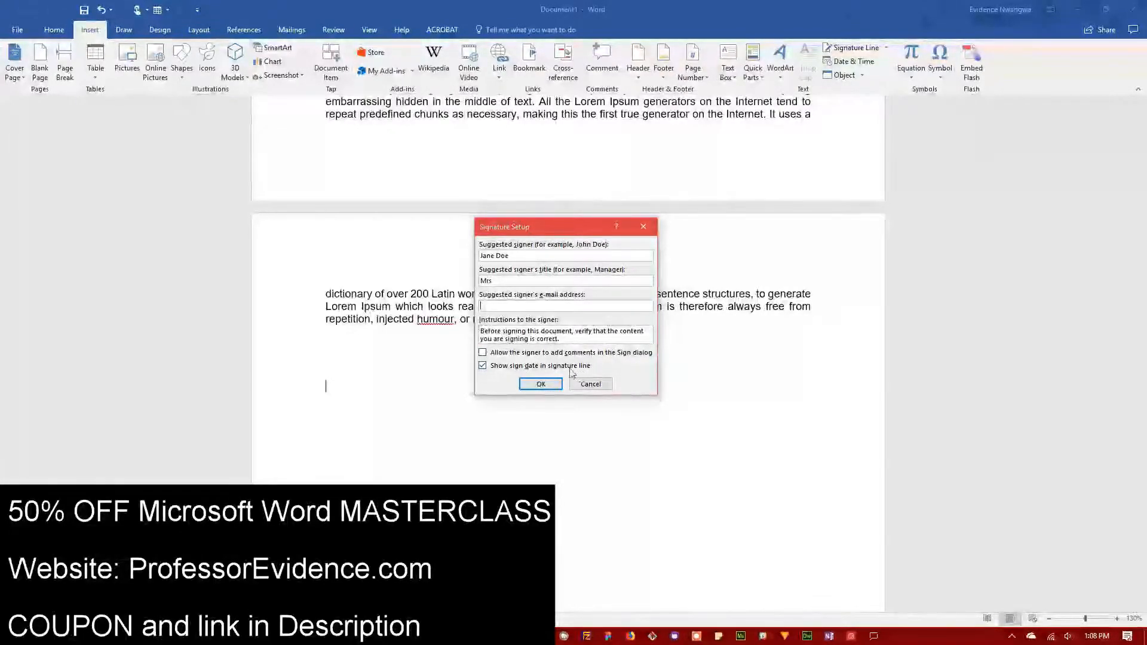
left_click(542, 384)
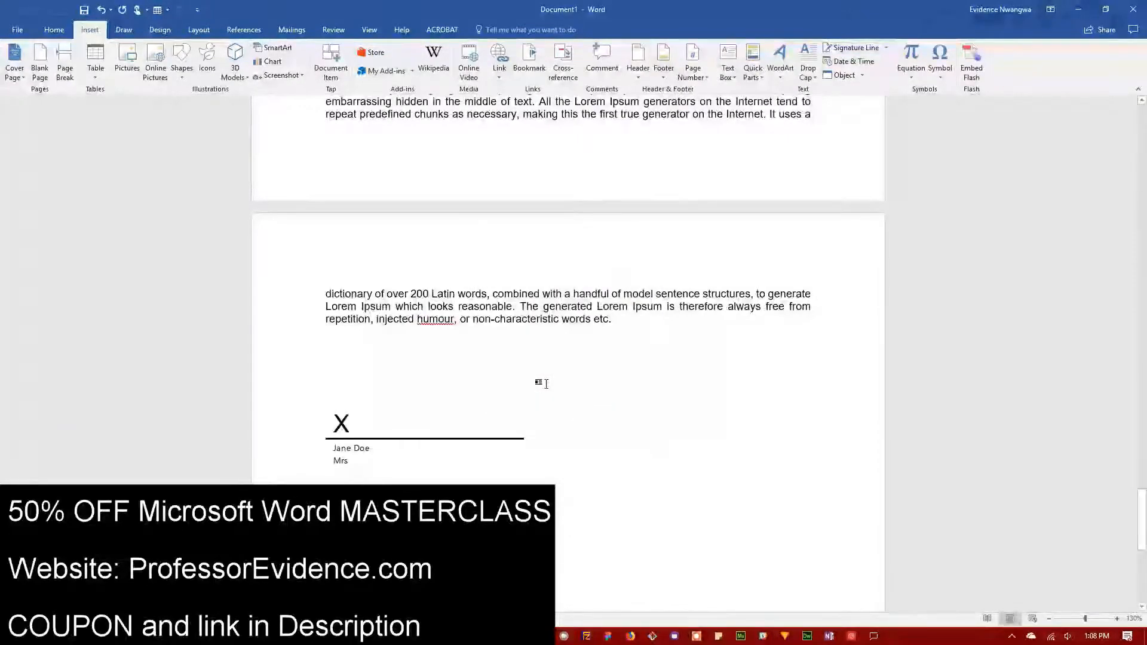
left_click(364, 426)
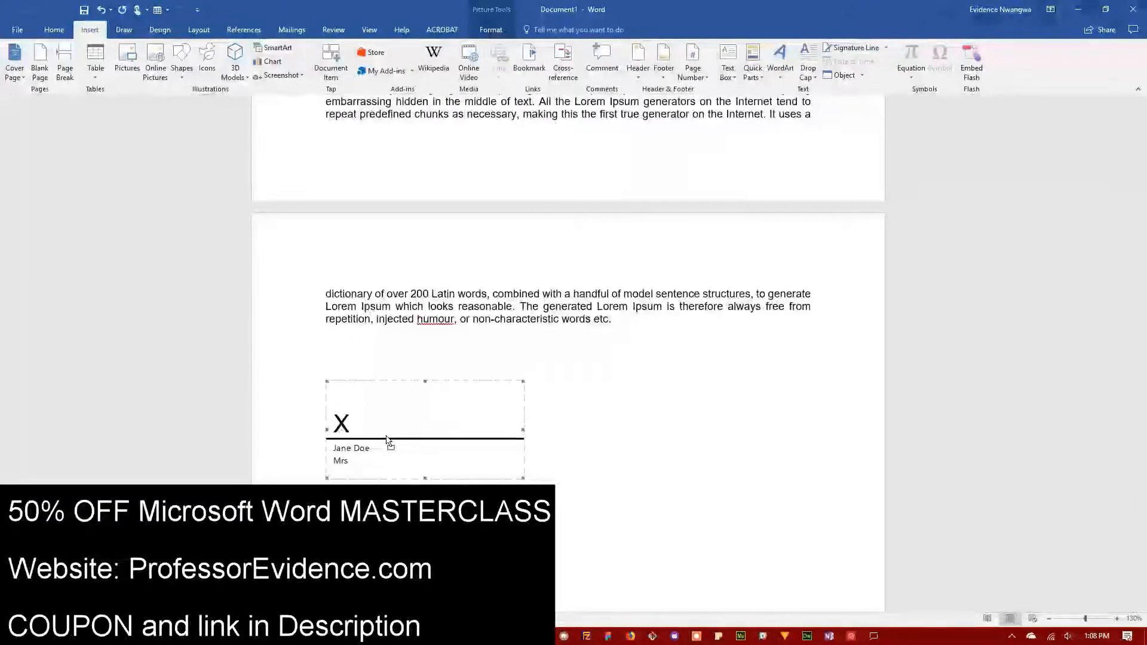
left_click(360, 447)
left_click(388, 422)
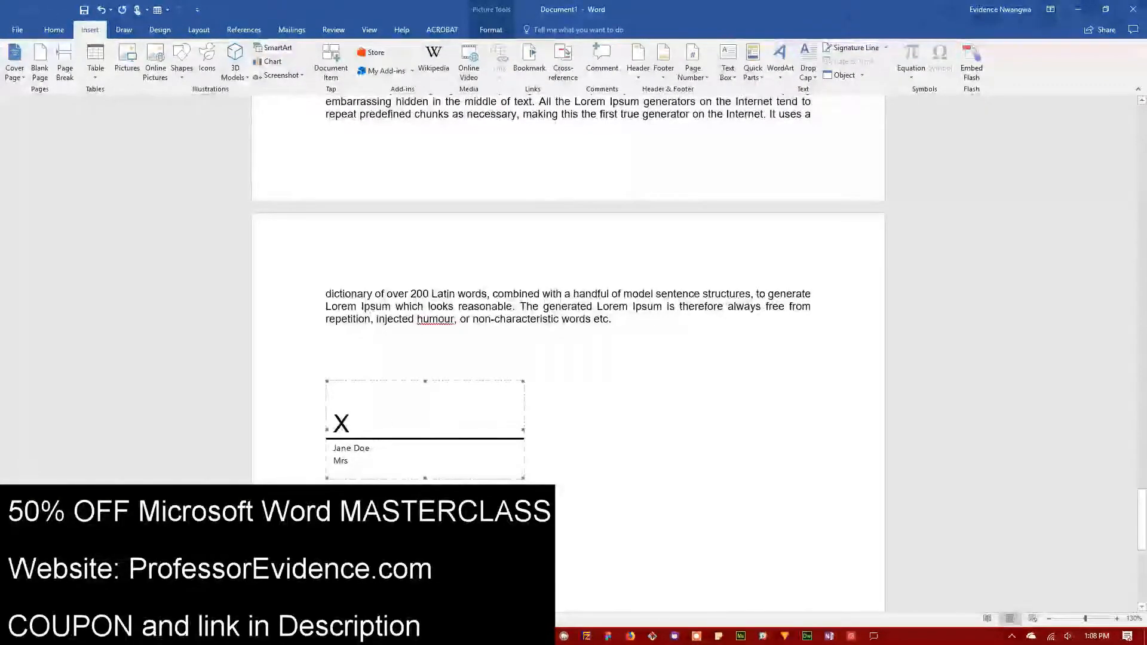
- Start a new line after the signature line and insert a second Microsoft Office signature line with blank signer details
left_click(567, 453)
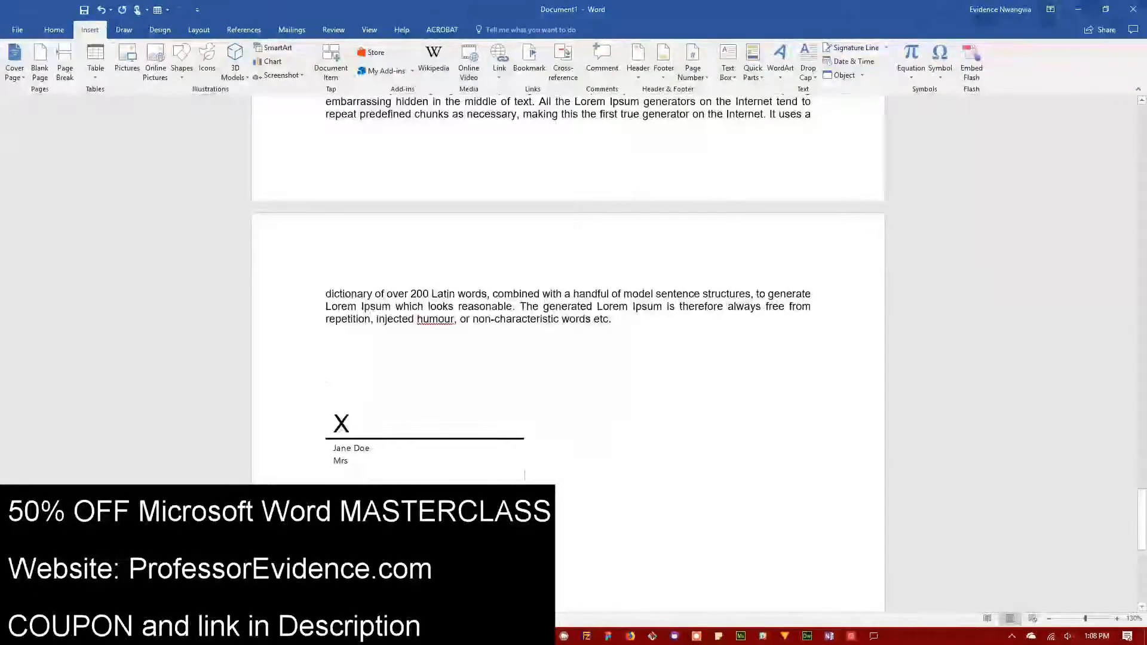
key("Return")
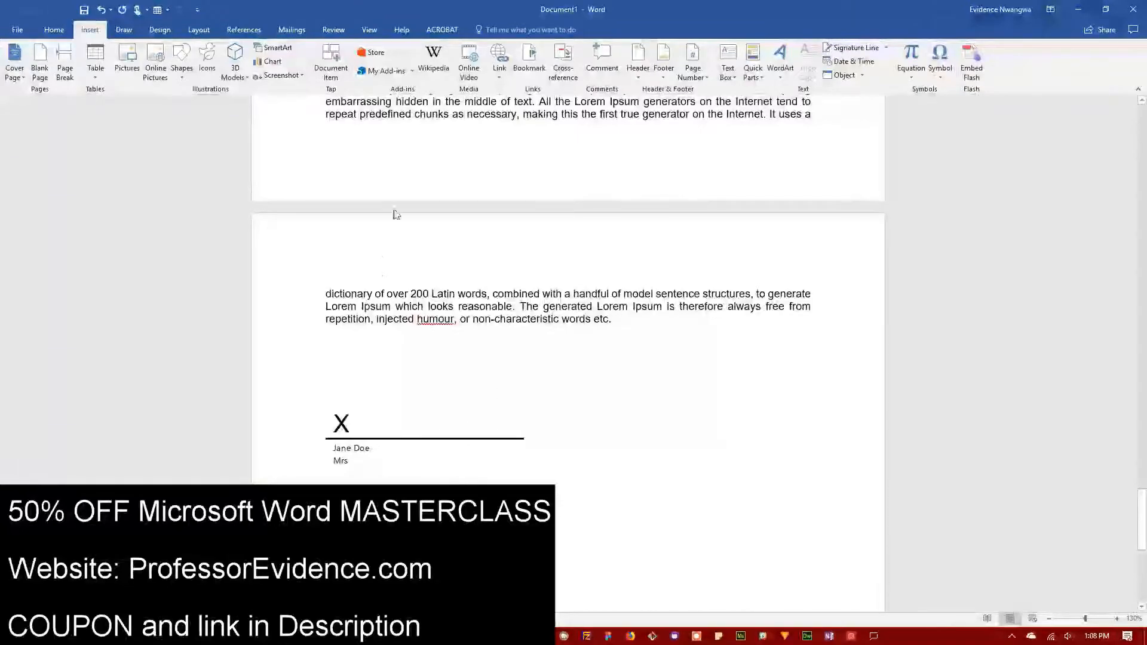
left_click(887, 48)
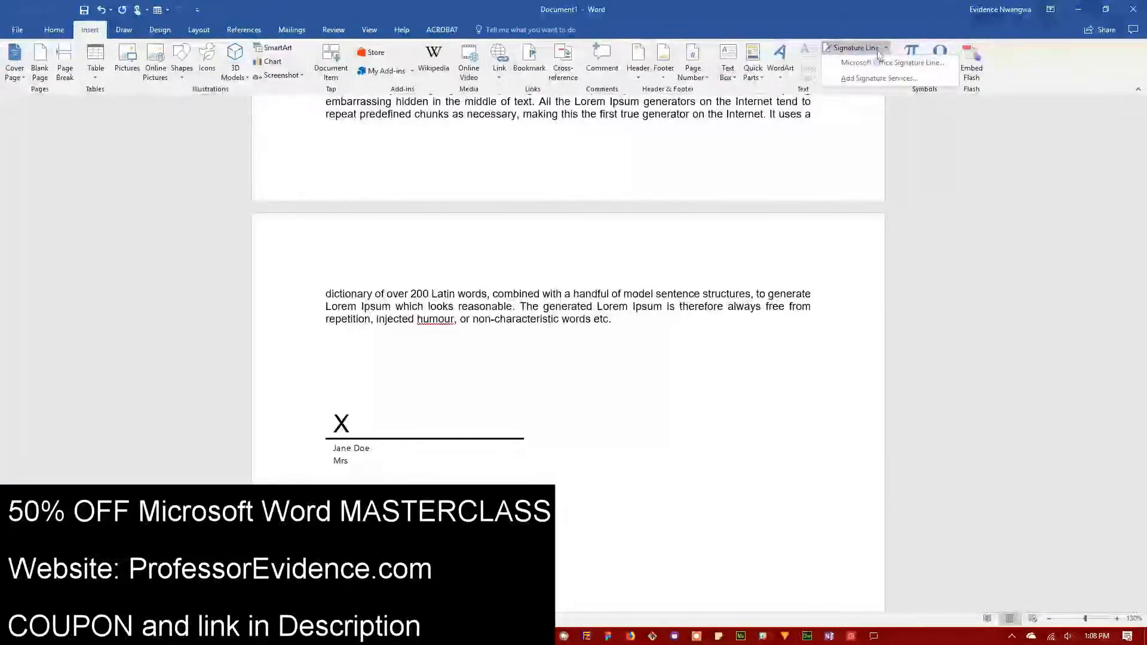
left_click(885, 62)
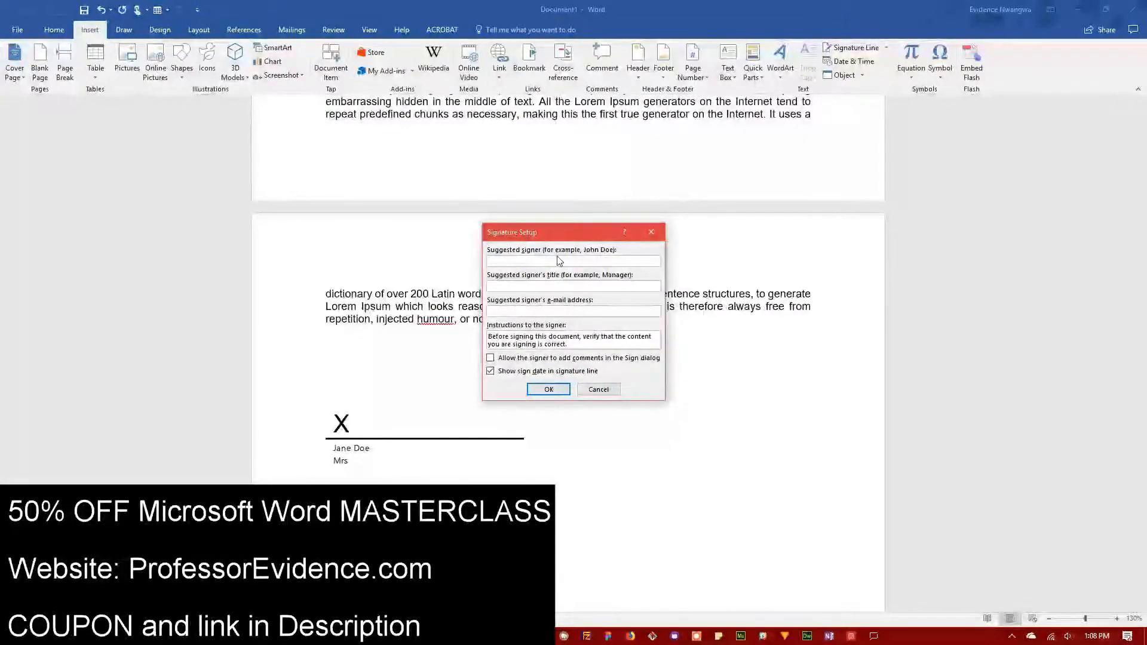
left_click(537, 288)
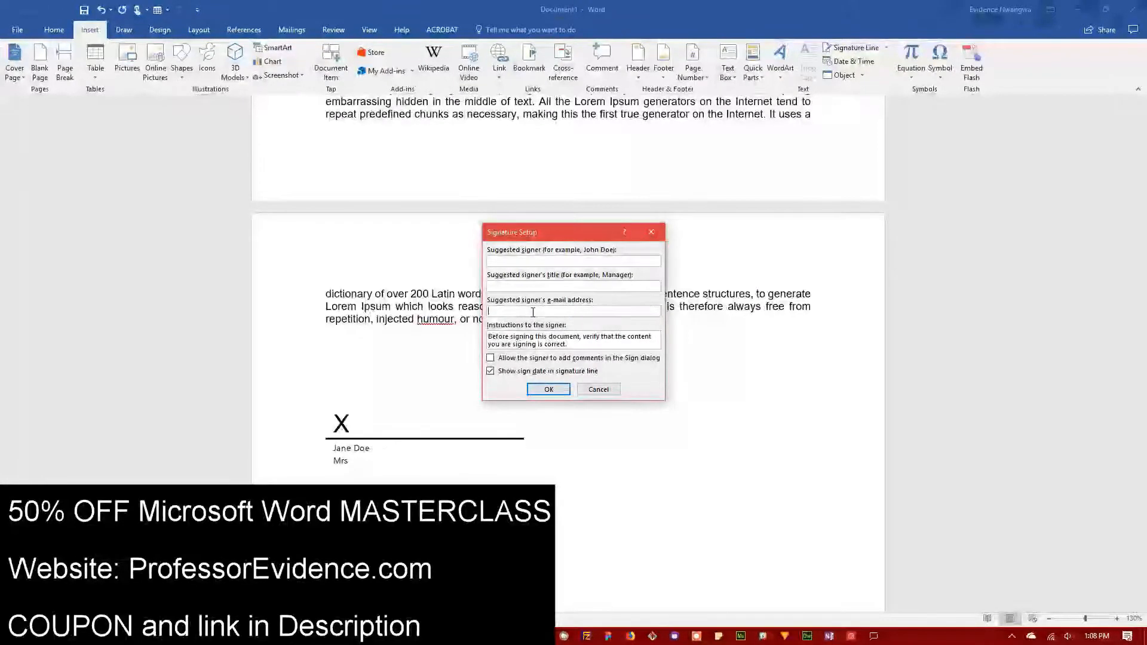
left_click(548, 389)
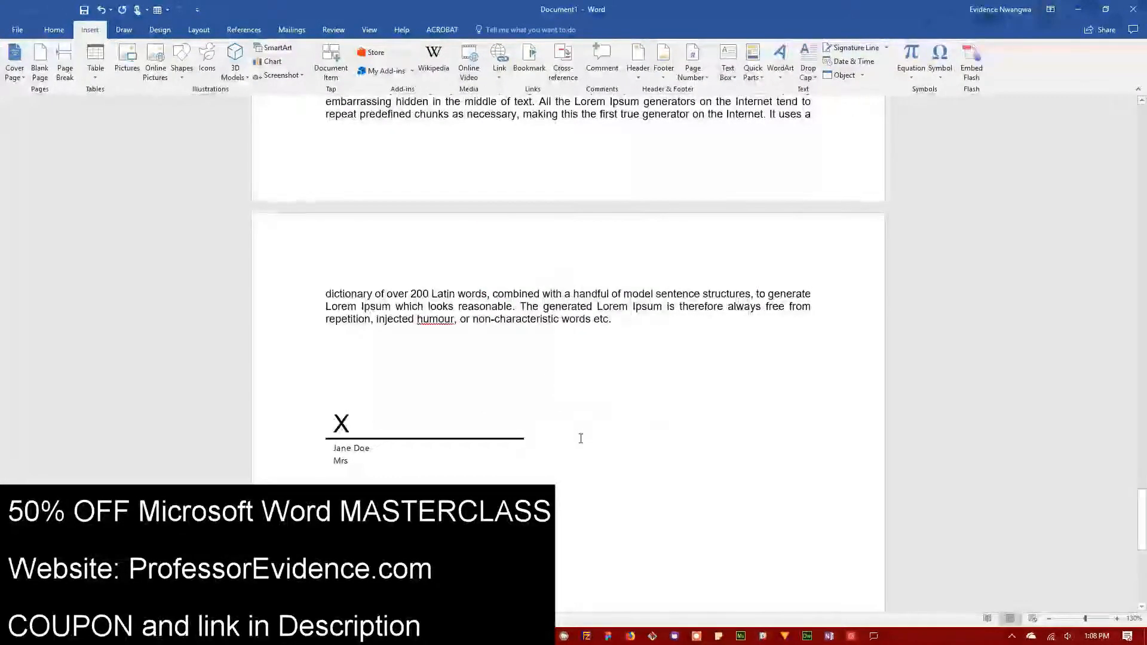
- Resize the blank signature line to about 1.52" high and 1.96" wide, and start a new line below it
left_click(369, 399)
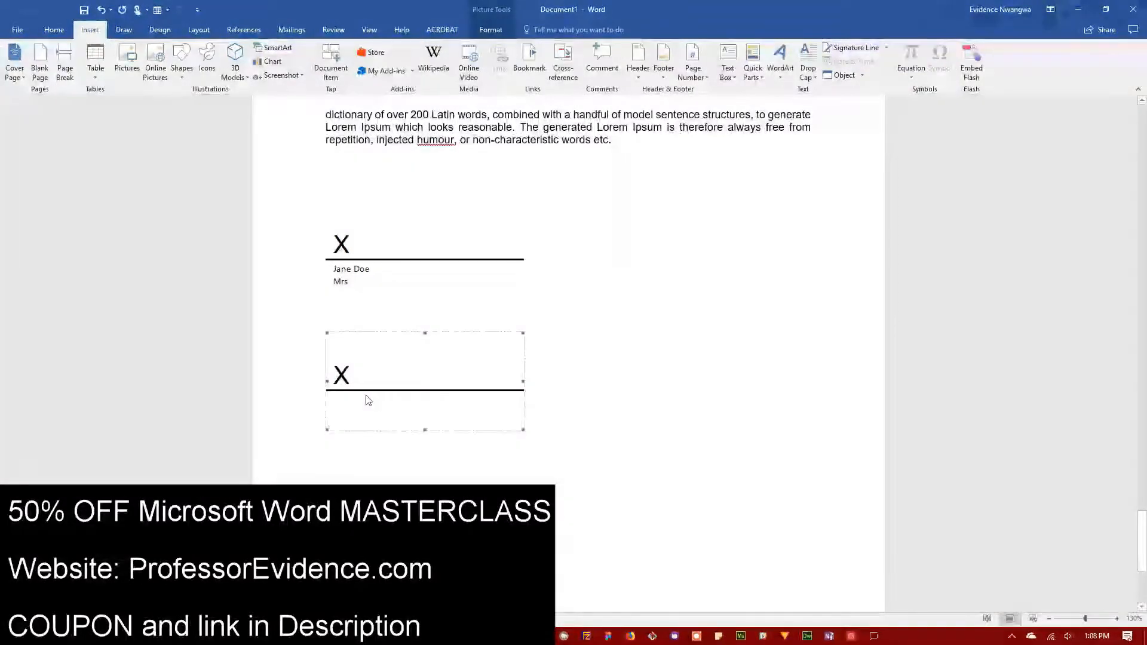
left_click_drag(425, 427, 424, 403)
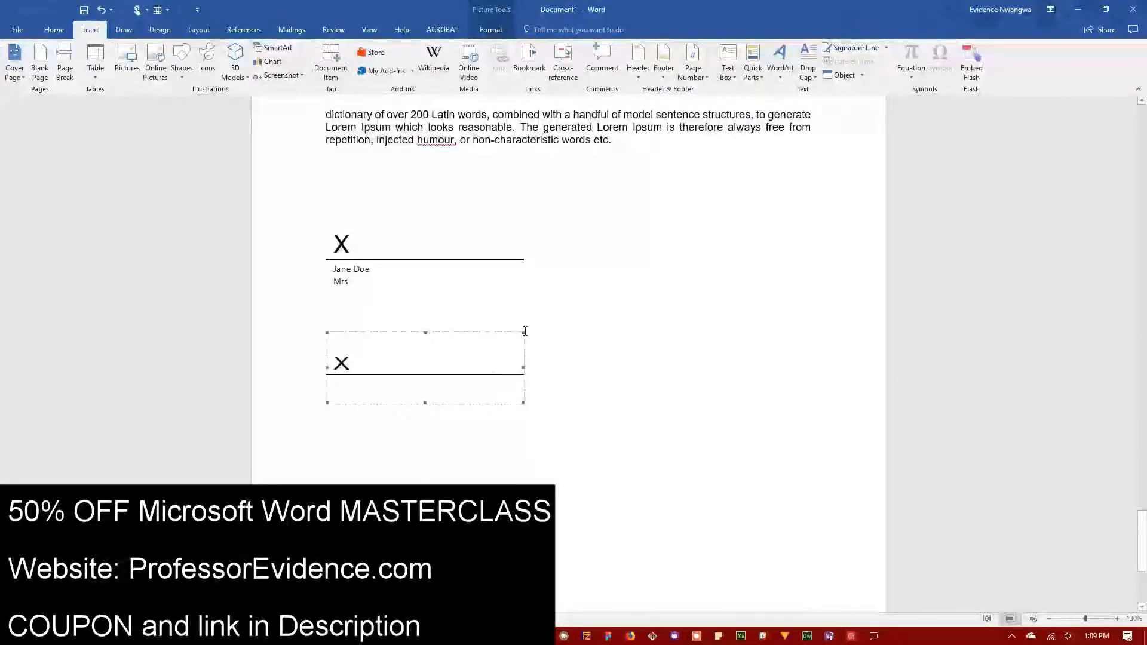
left_click_drag(522, 331, 567, 290)
mouse_move(635, 389)
left_mouse_down()
mouse_move(816, 389)
mouse_move(472, 391)
left_mouse_up()
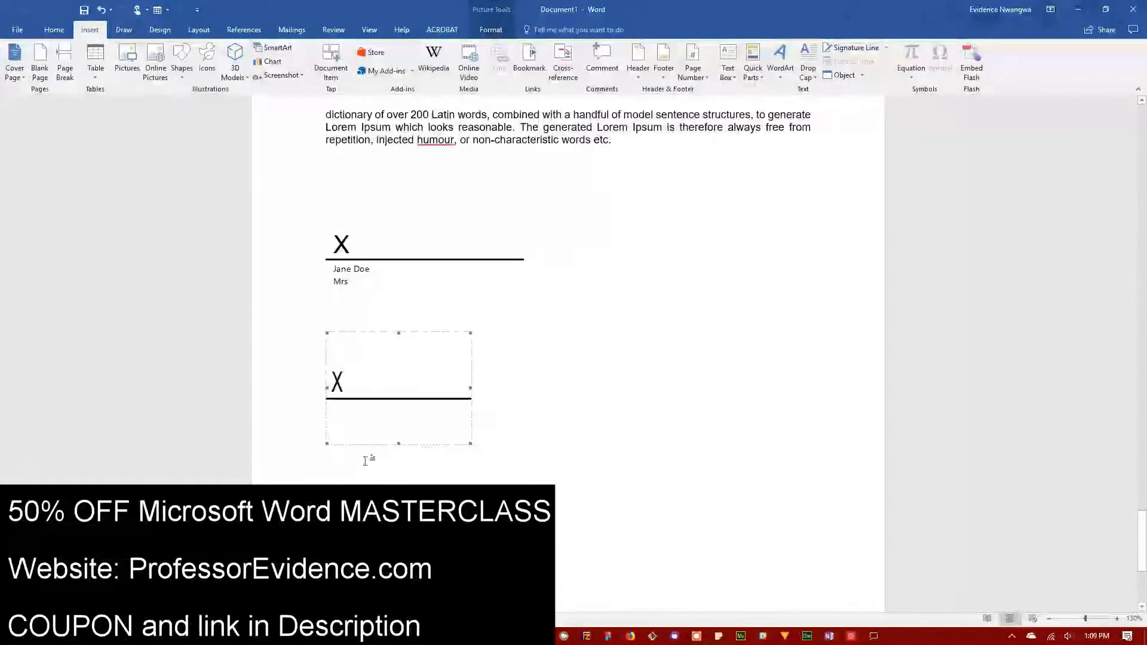
left_click(481, 445)
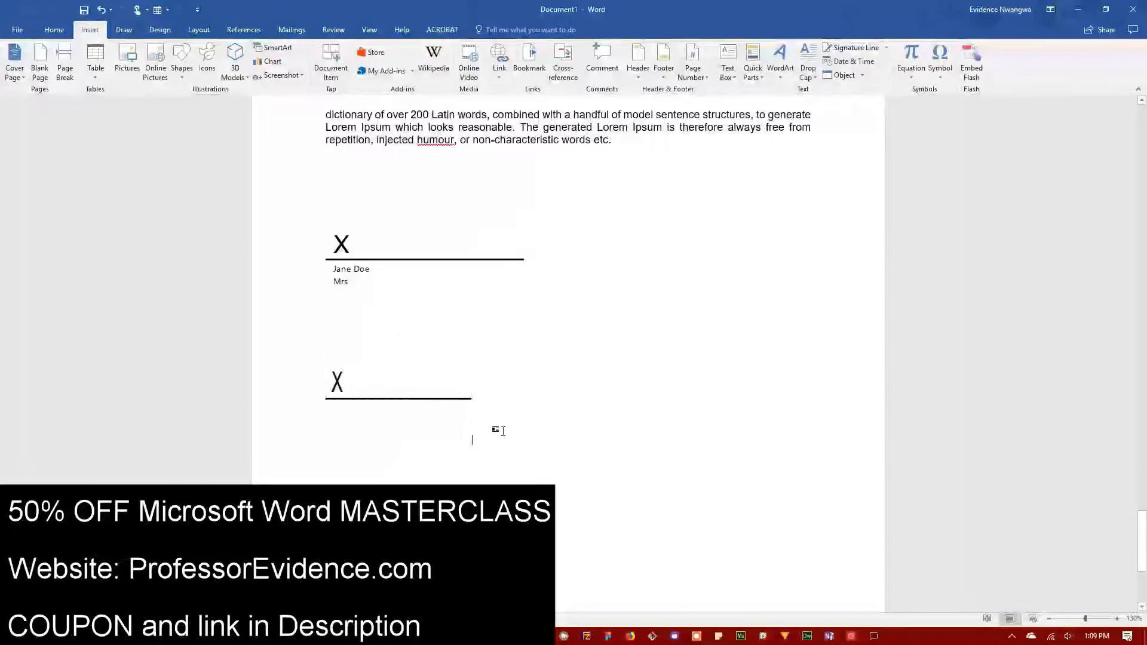
key("Return")
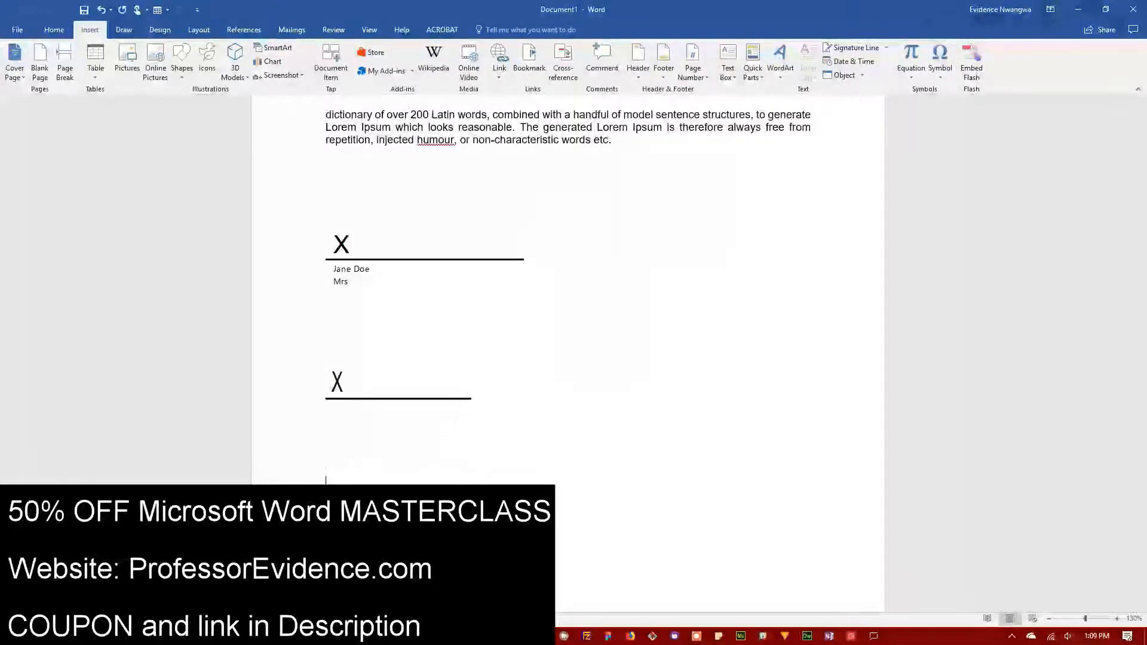
key("ctrl+z")
- Check the picture formatting options of the blank signature line and return to the empty line below it
left_click(406, 398)
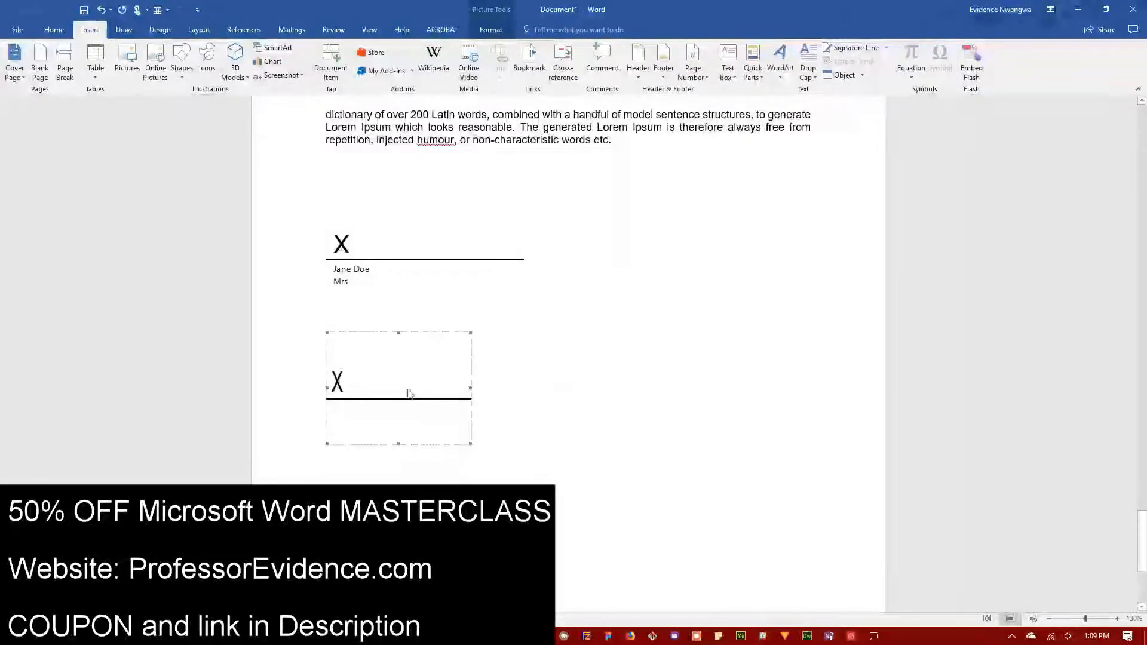
left_click(488, 29)
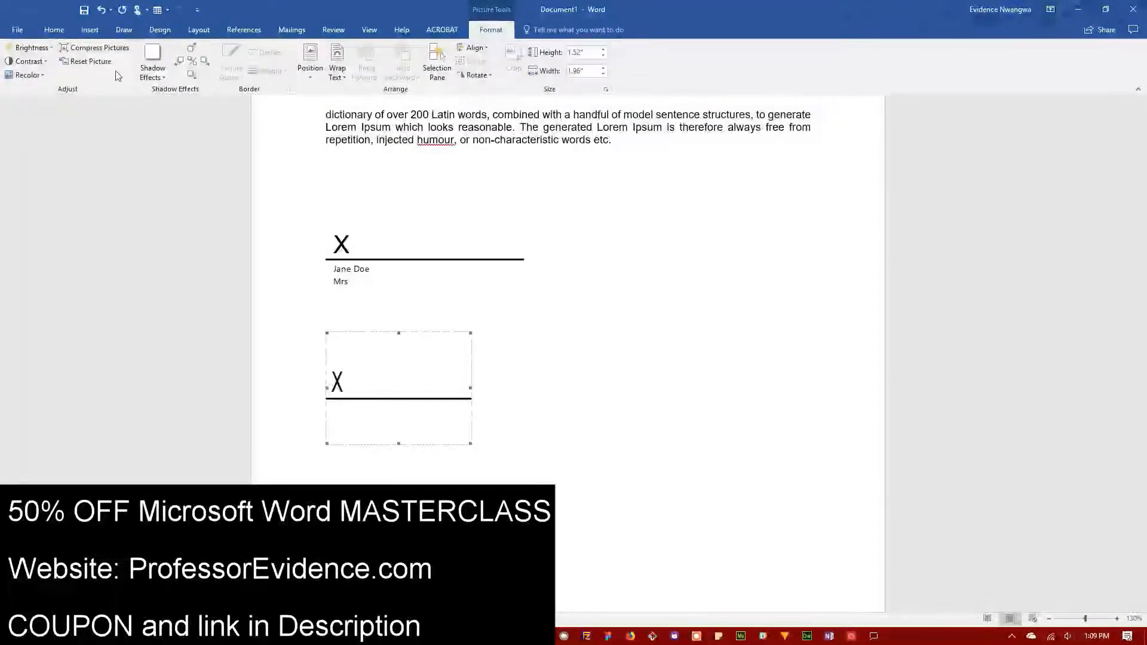
left_click(332, 478)
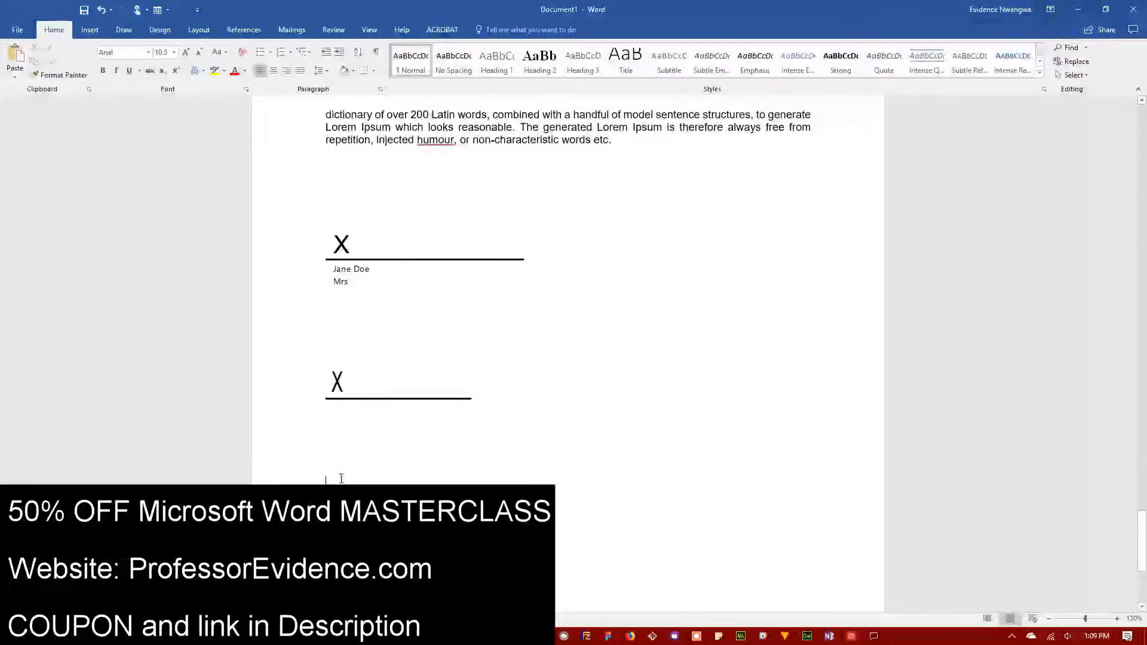
- Draw a nearly horizontal straight line shape about 2.42" wide on the empty line below the second signature line
left_click(89, 29)
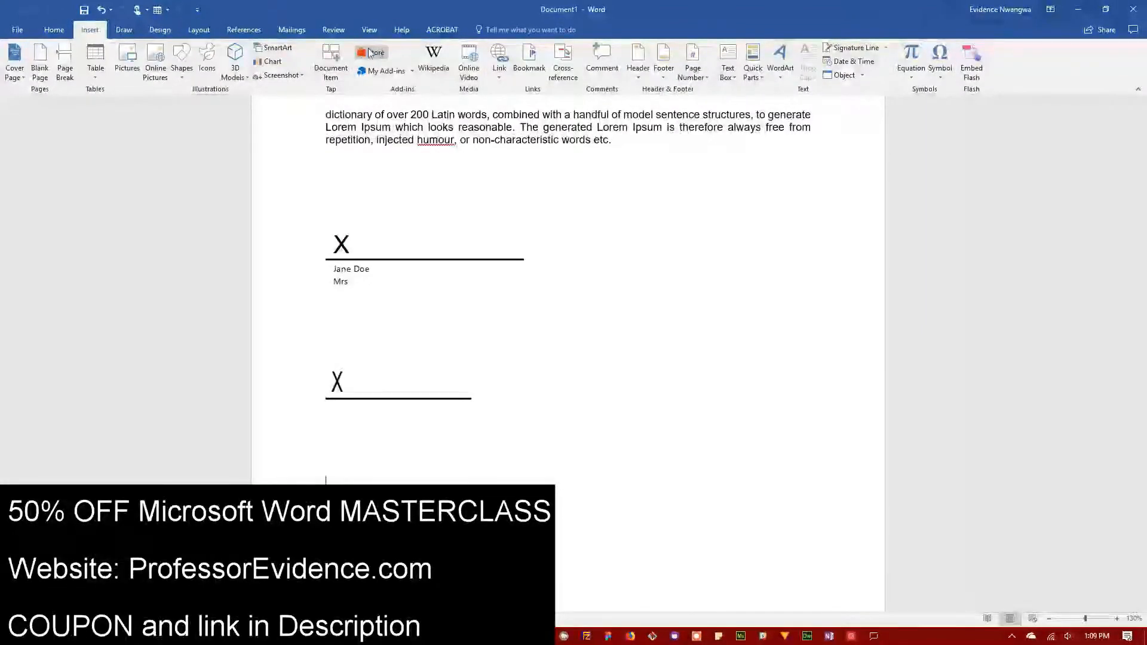
left_click(182, 68)
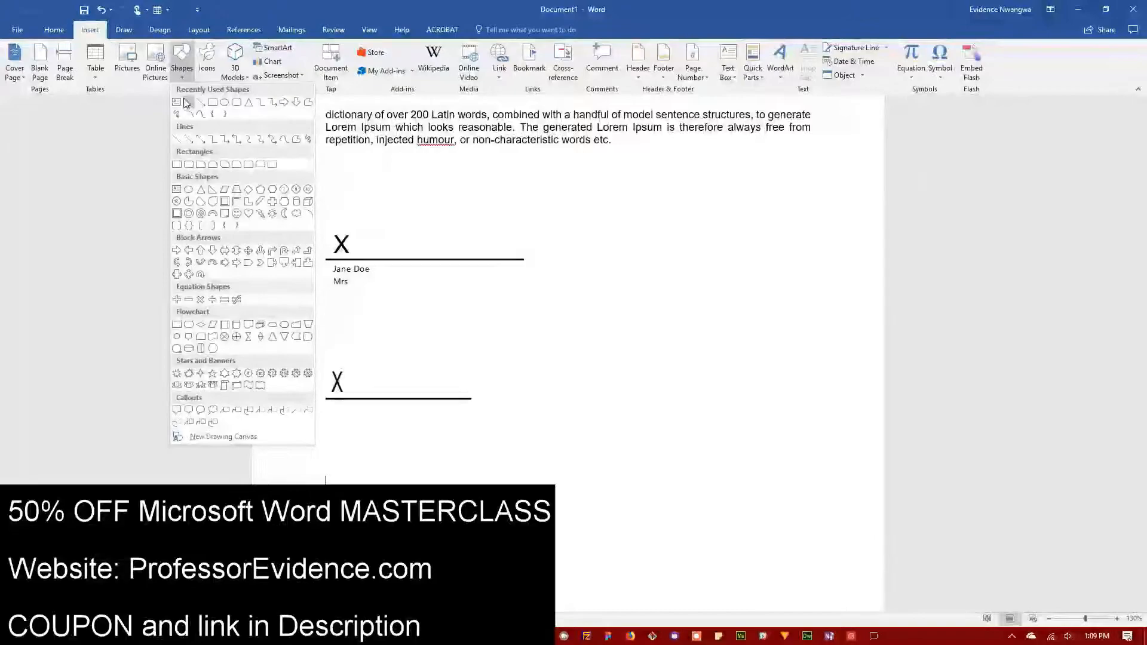
left_click(224, 140)
left_click_drag(330, 481, 512, 480)
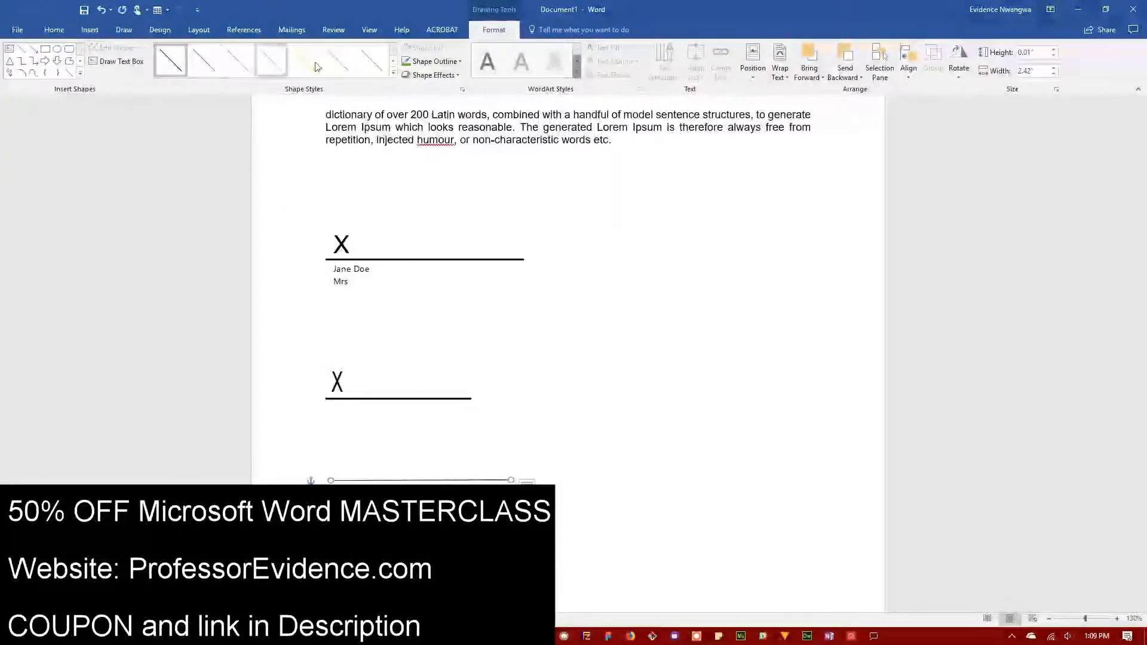
- Apply a thick black preset shape style to the drawn line and keep the line selected
left_click(393, 74)
left_click(178, 160)
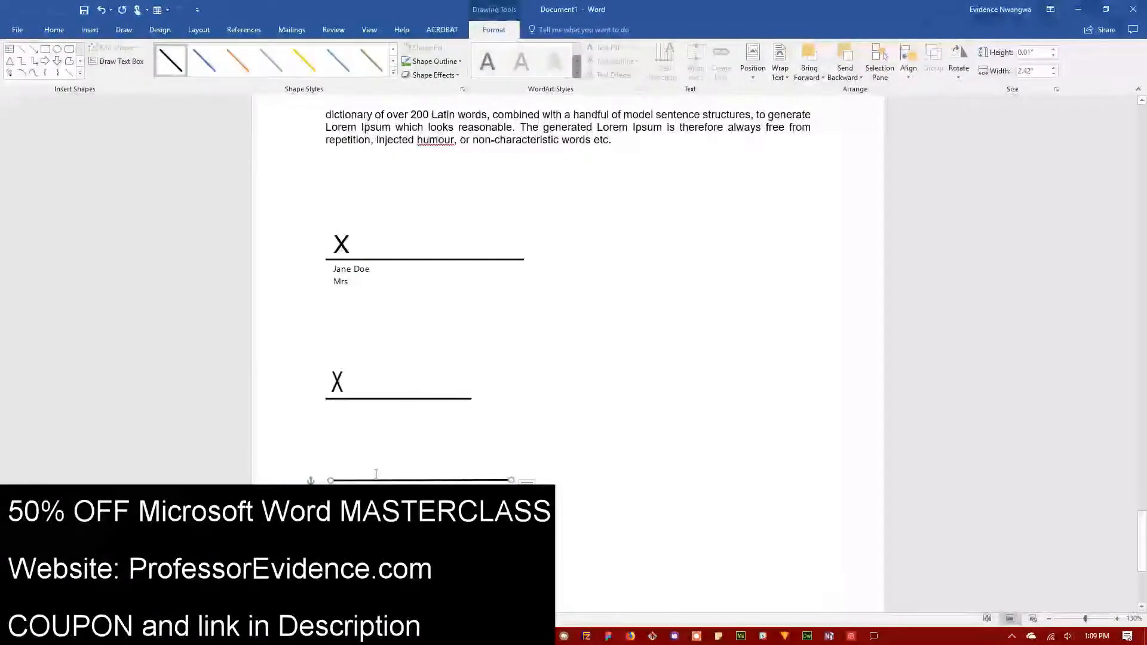
left_click(583, 474)
left_click(495, 480)
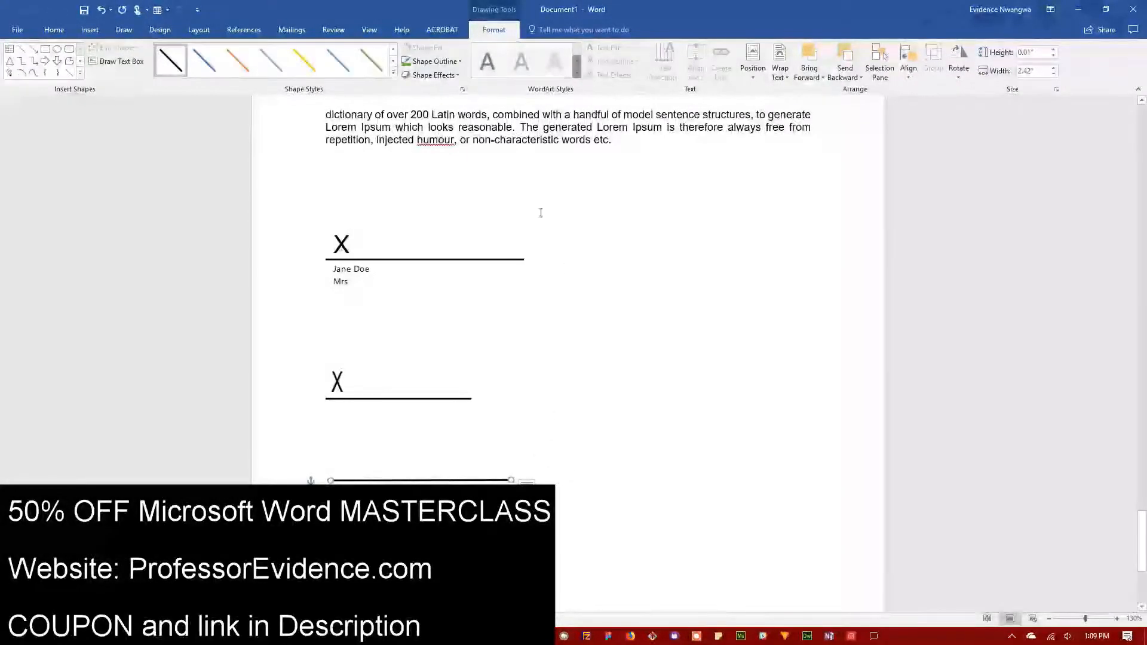
- Draw a text box about 0.34" high and 0.7" wide in the blank area beside the signature lines and enter "Sign Here"
left_click(91, 31)
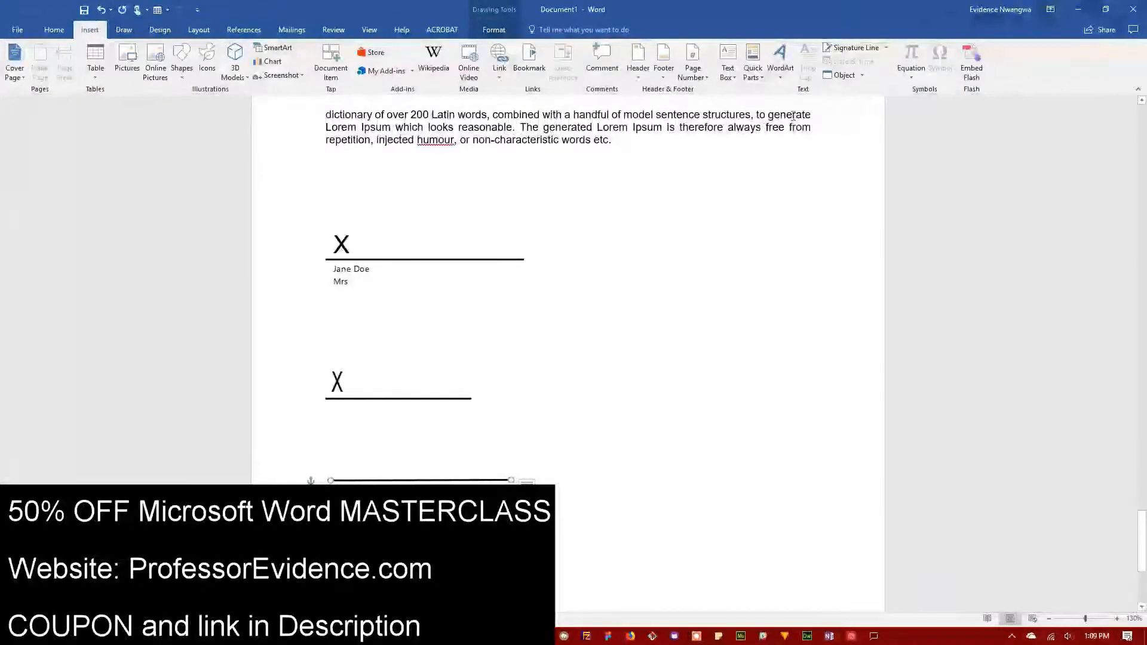
left_click(728, 65)
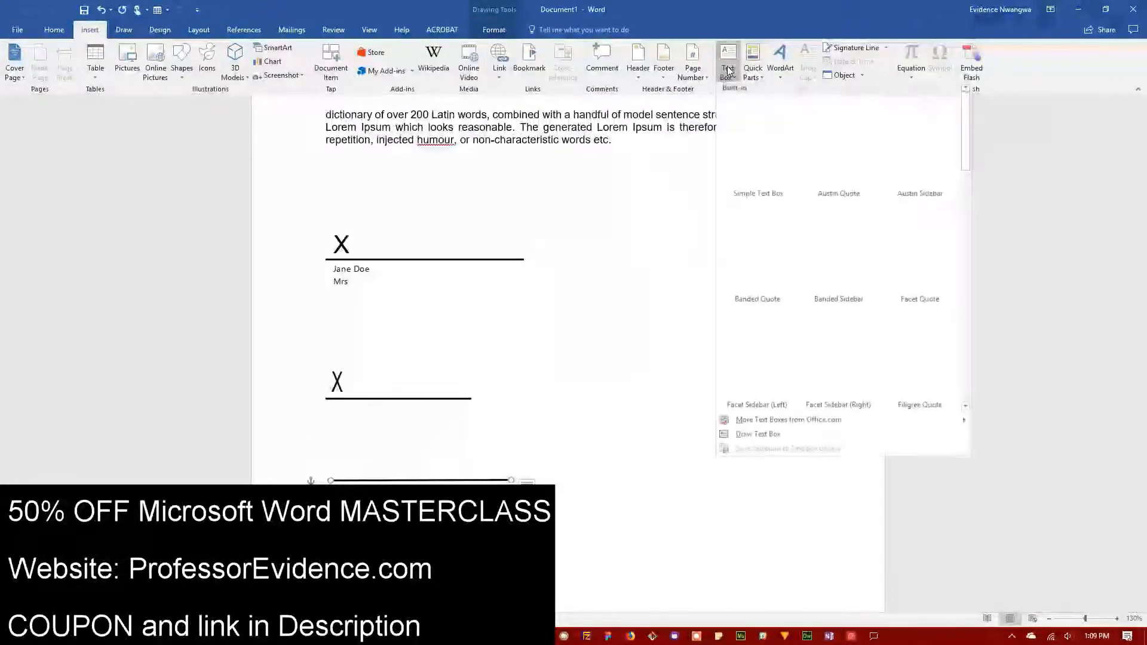
left_click(766, 436)
mouse_move(617, 333)
left_mouse_down()
mouse_move(742, 391)
mouse_move(687, 346)
mouse_move(670, 358)
left_mouse_up()
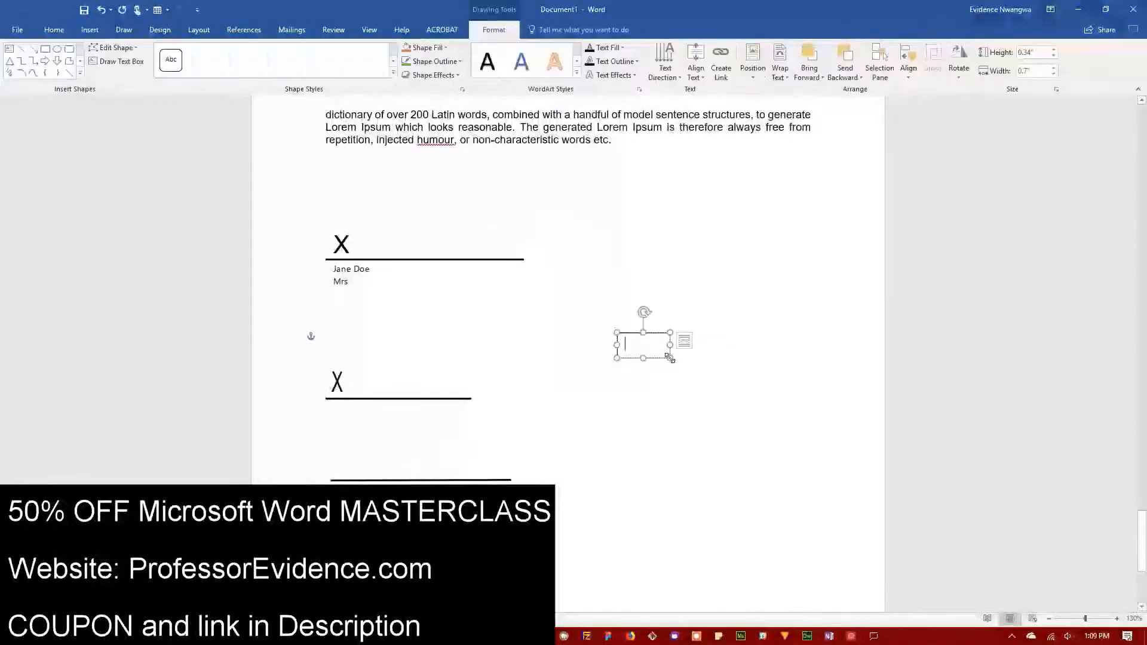
type("Sign")
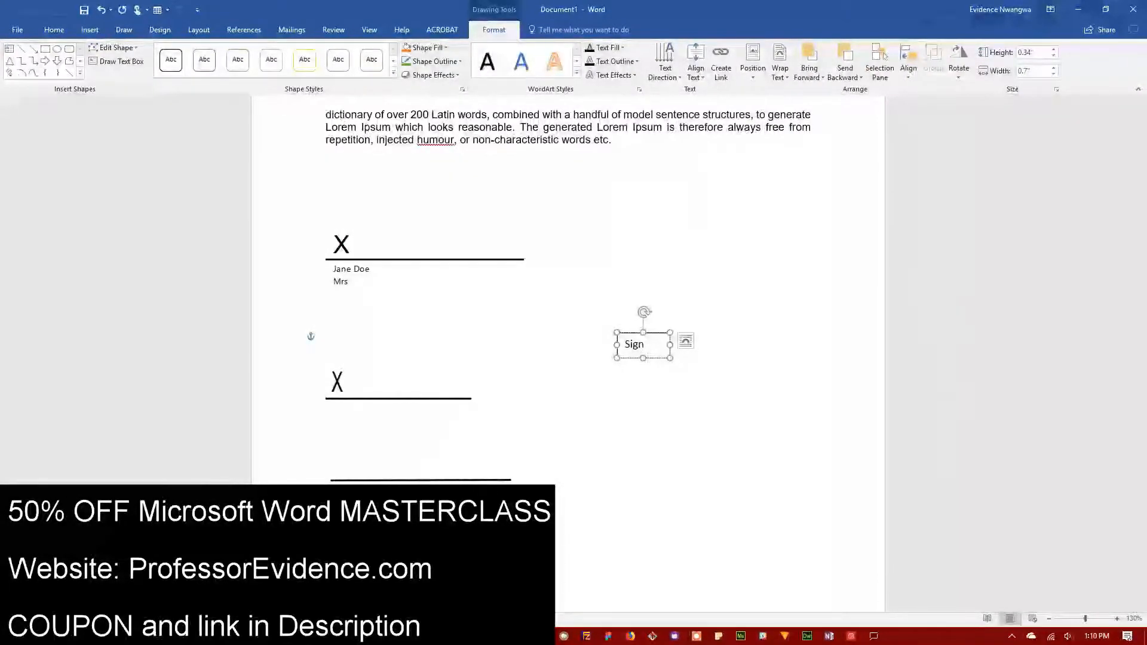
type("Here")
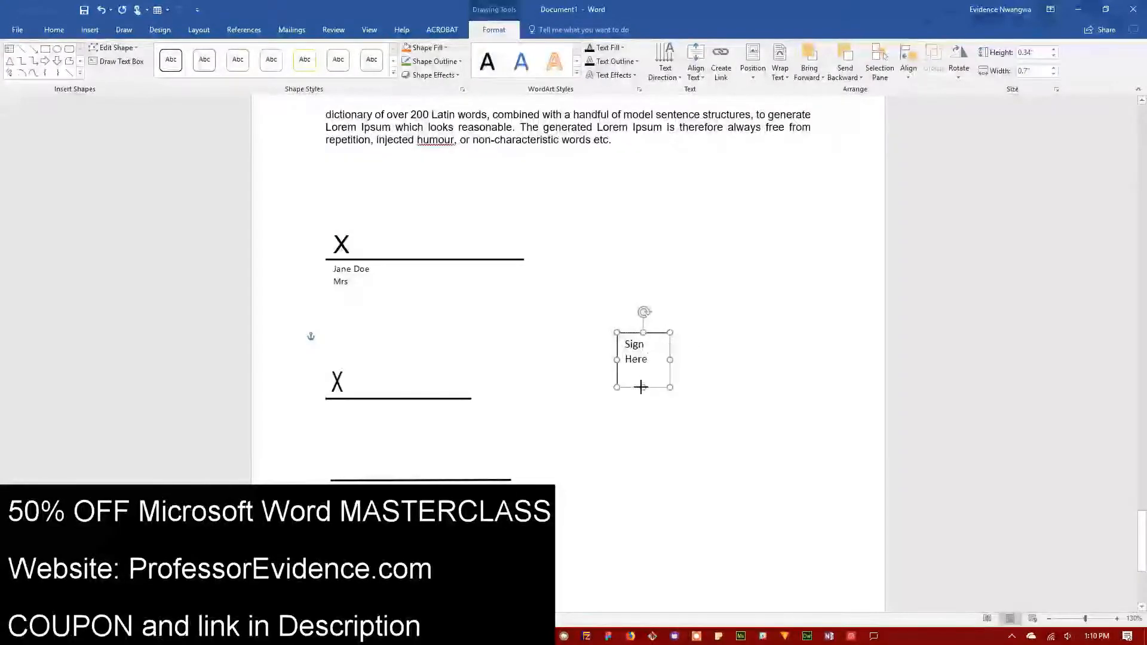
- Resize the "Sign Here" text box to about 0.27" high and 0.96" wide and place it just above the drawn line's left end
mouse_move(670, 356)
left_mouse_down()
mouse_move(689, 355)
mouse_move(652, 353)
mouse_move(369, 463)
mouse_move(378, 458)
left_mouse_up()
left_click(661, 502)
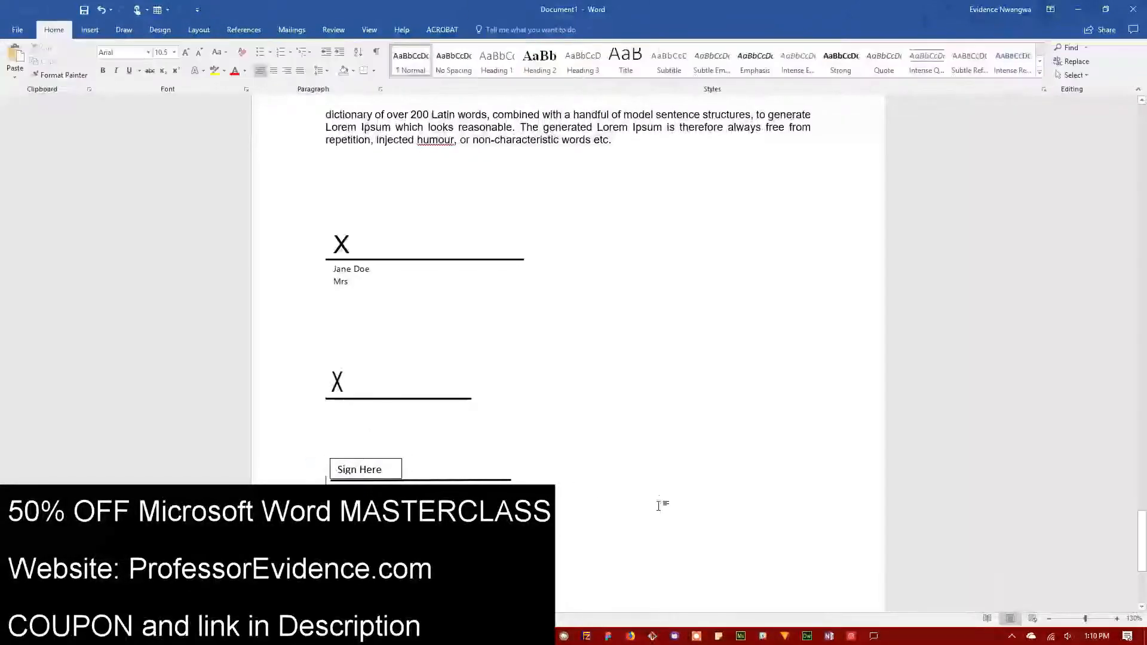
left_click(382, 469)
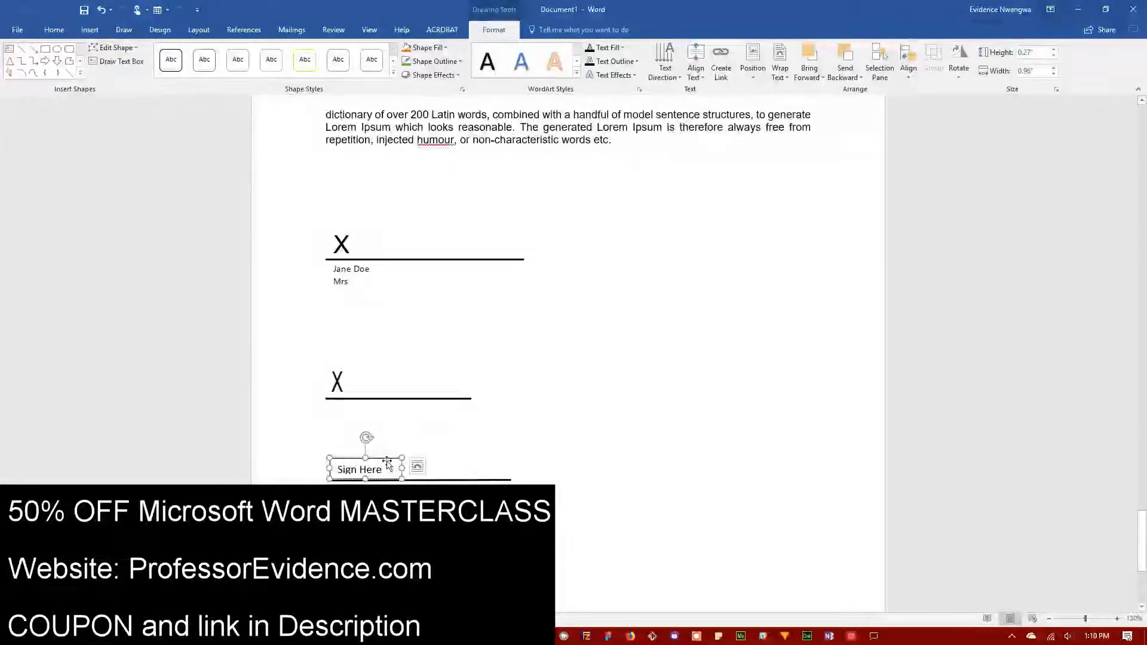
left_click_drag(387, 460, 389, 457)
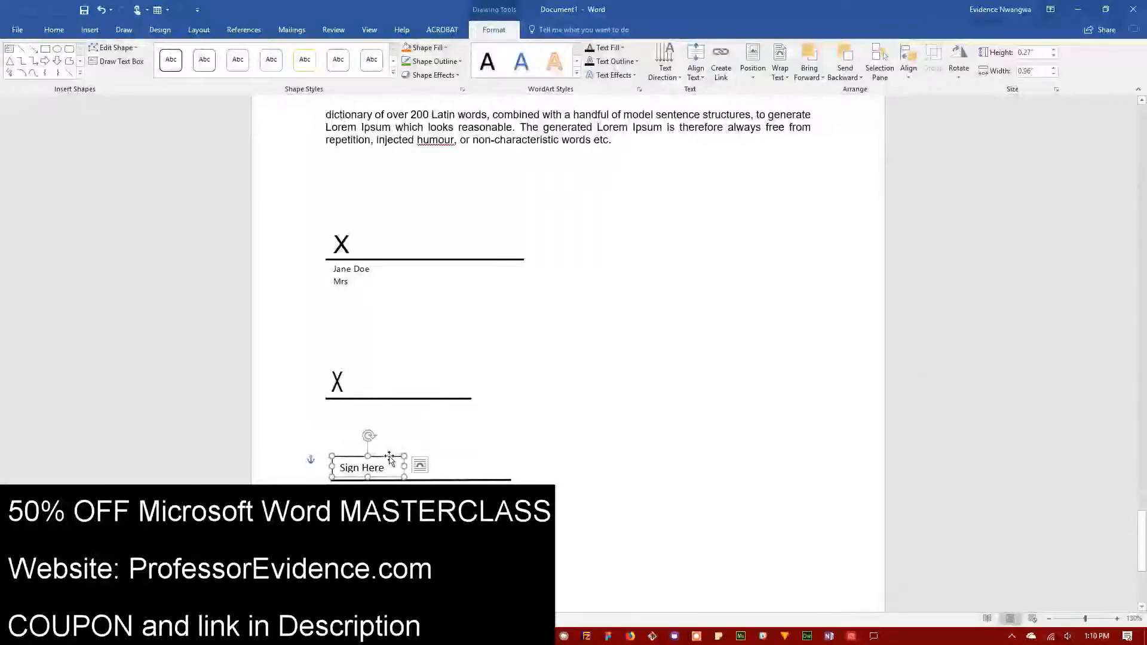
left_click(489, 477)
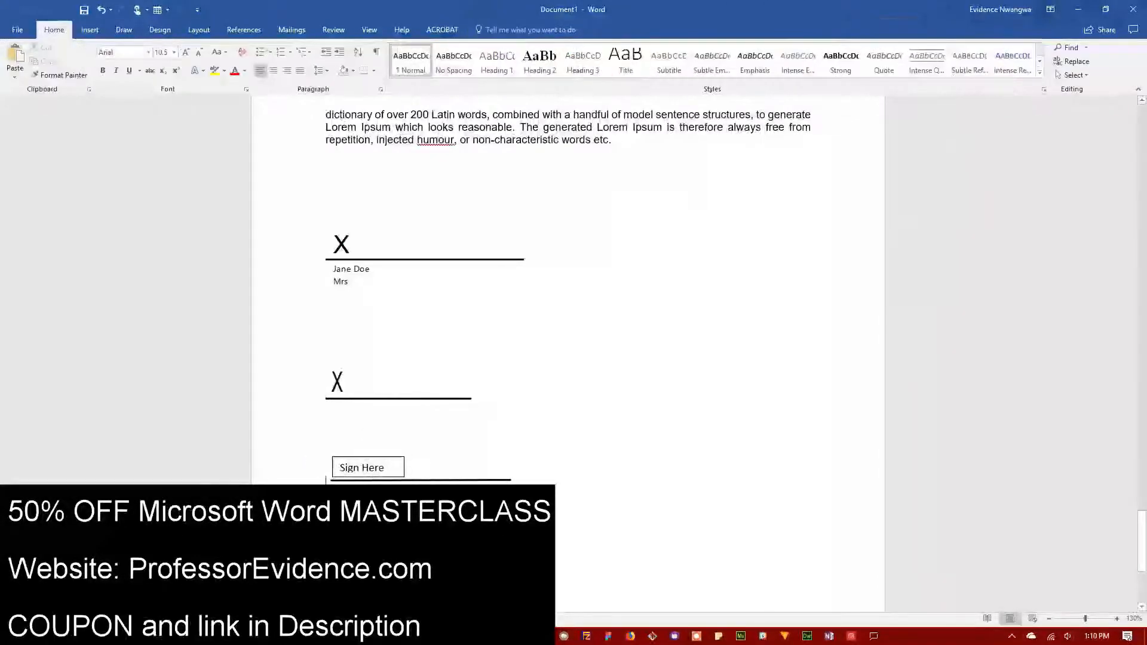
- Level and slightly shorten the drawn signature line by its right end, and place the cursor in the "Sign Here" text box
left_click(492, 479)
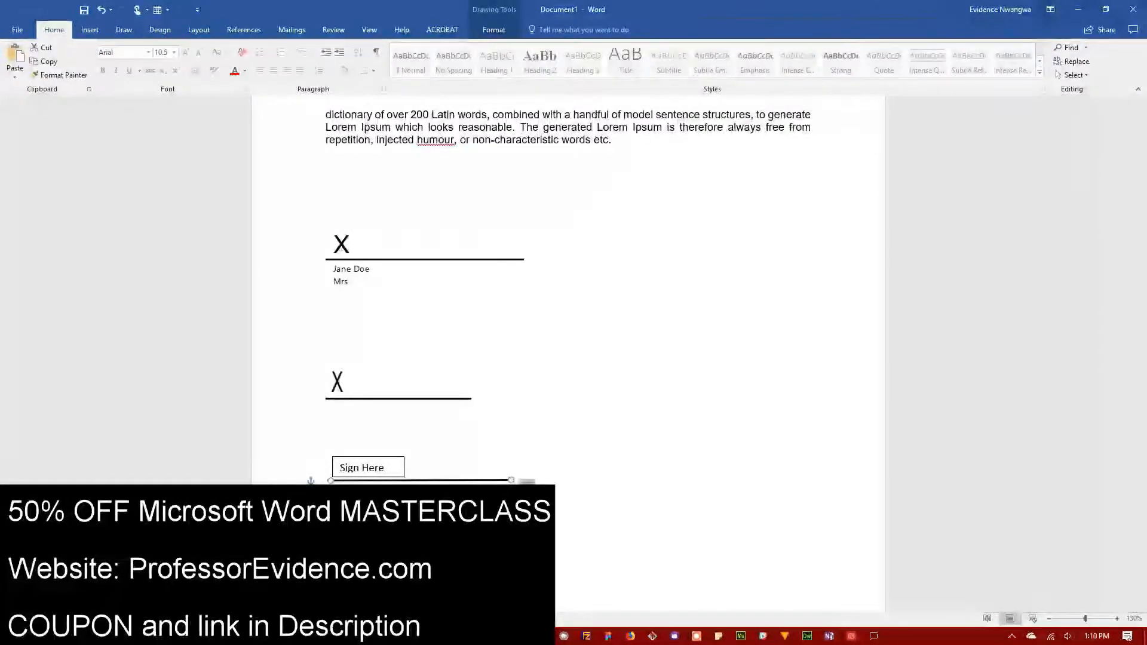
left_click_drag(511, 483, 508, 481)
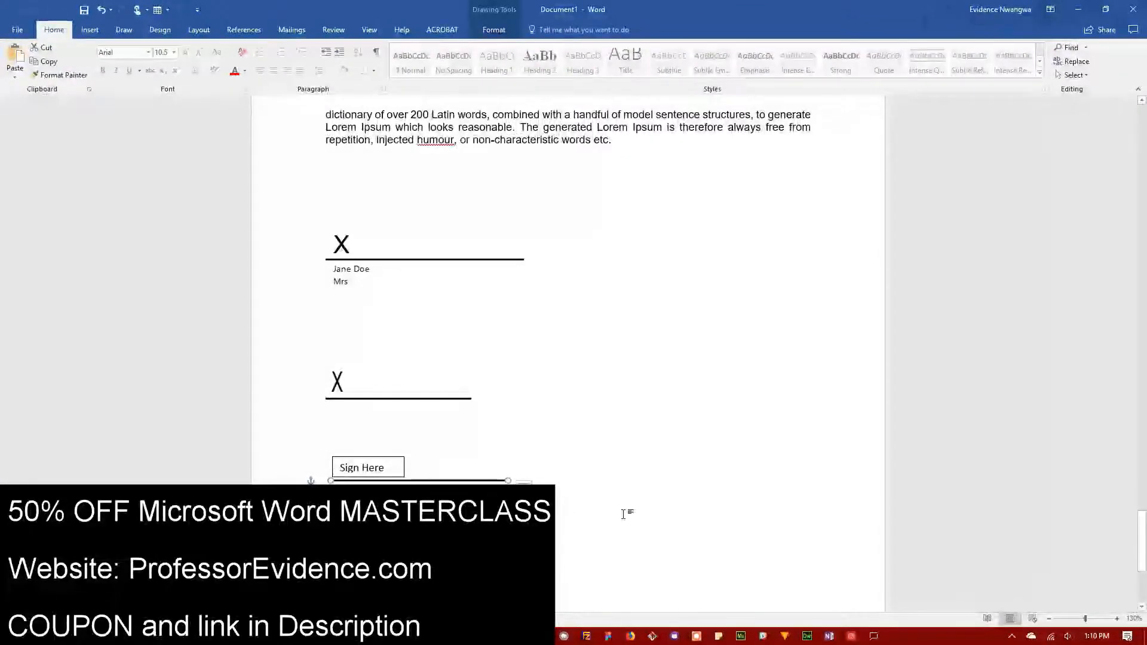
left_click(382, 459)
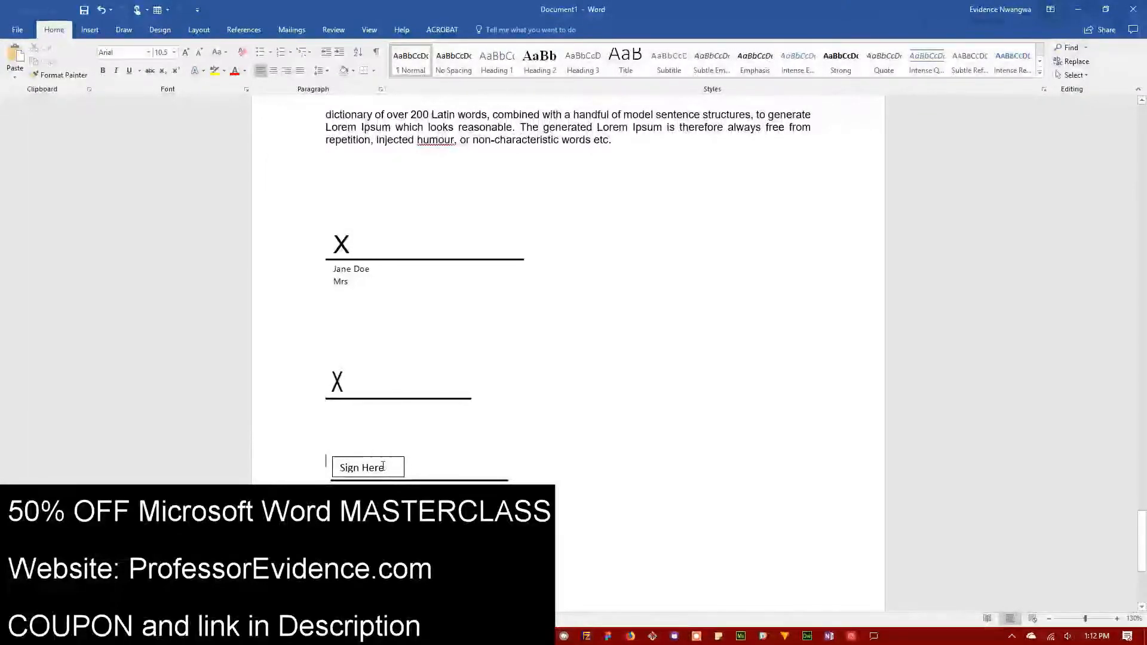
left_click(382, 465)
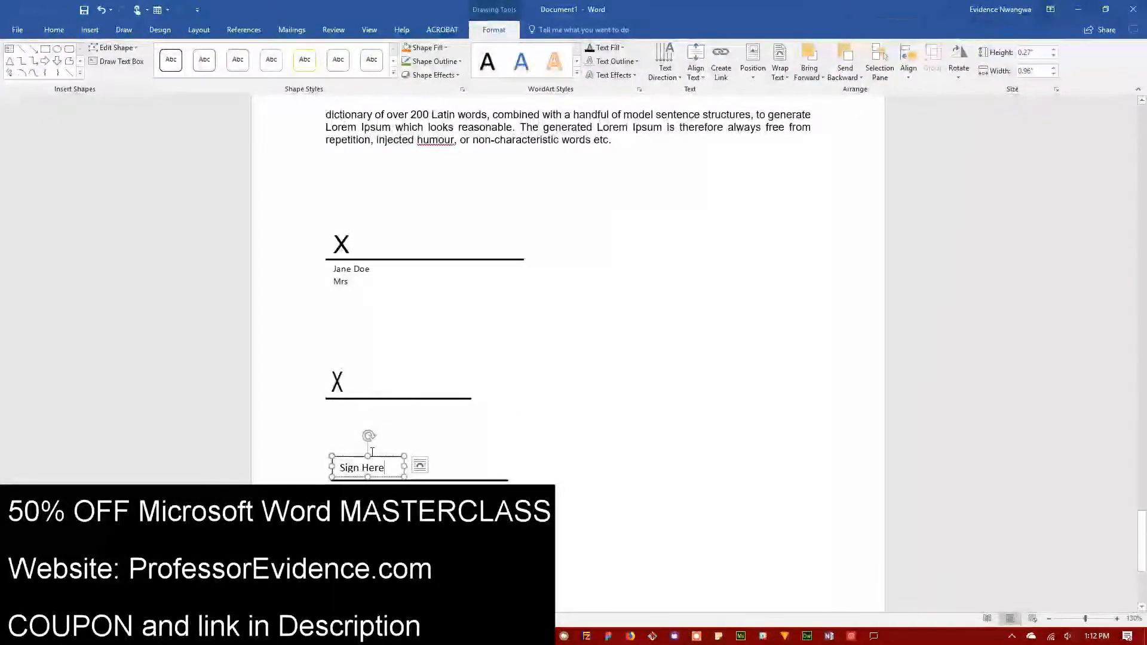
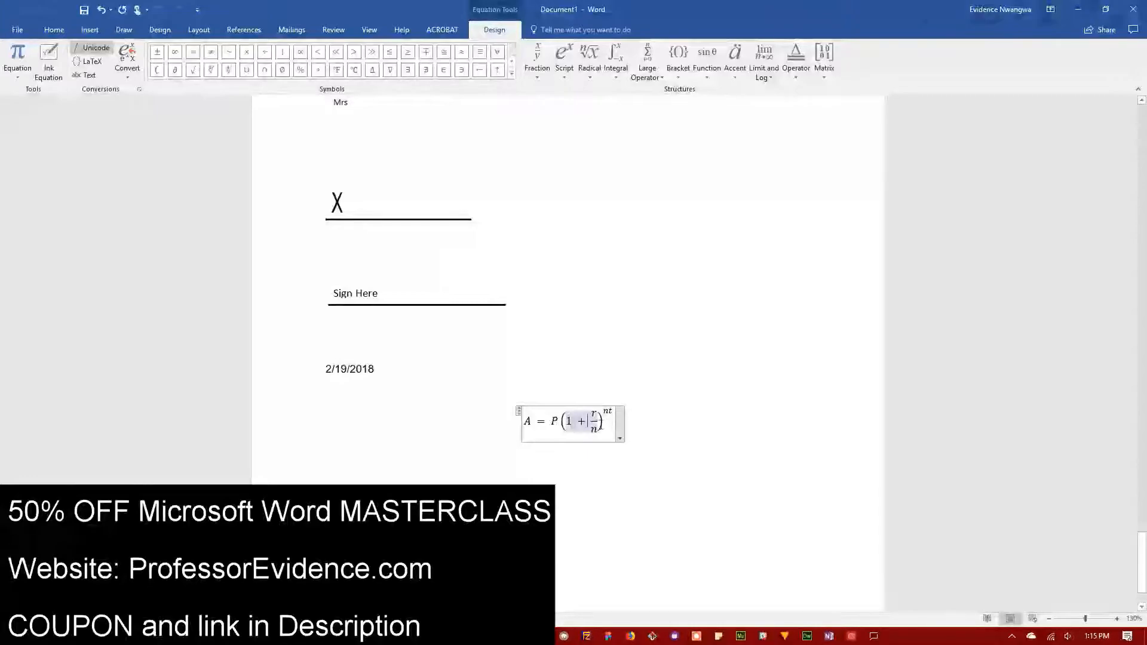
- Examine the compound interest equation below the date, including its individually selectable parts and its equation options
left_click(387, 427)
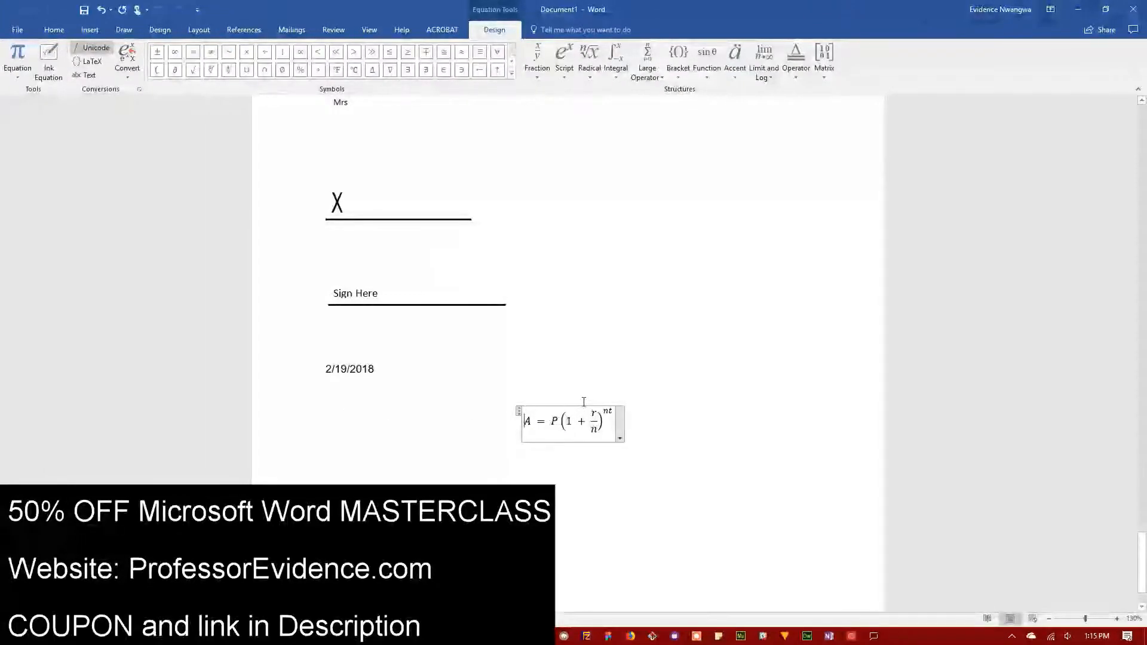
left_click(716, 455)
double_click(581, 419)
left_click(732, 485)
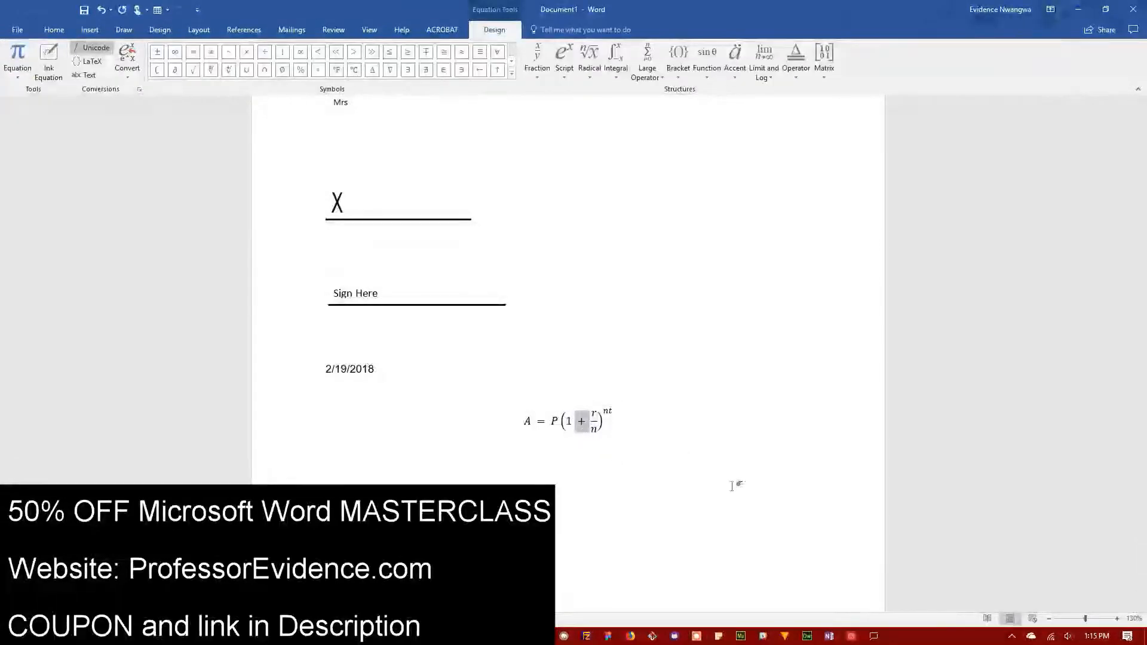
left_click(622, 422)
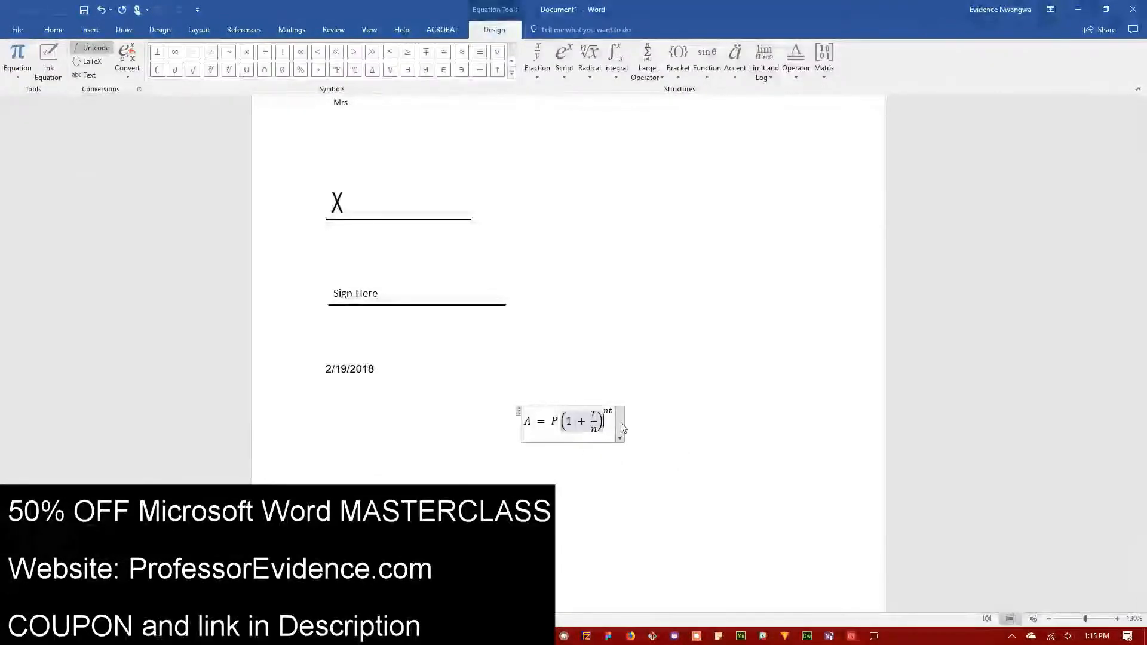
left_click(619, 438)
left_click(567, 451)
left_click(640, 367)
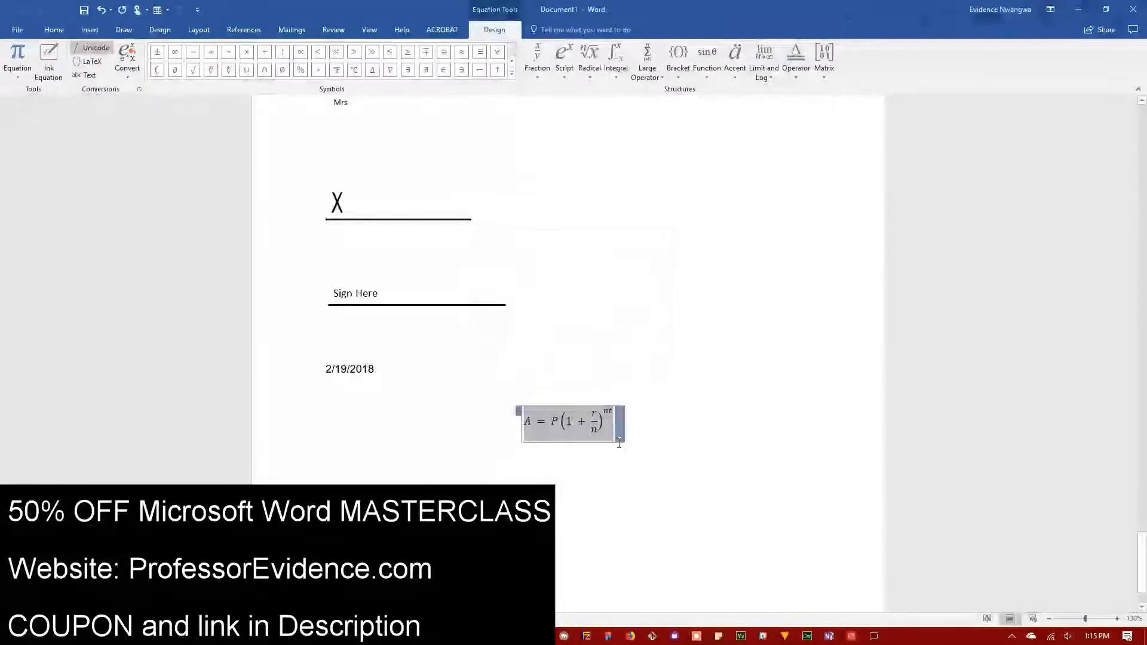
left_click(620, 440)
left_click(620, 418)
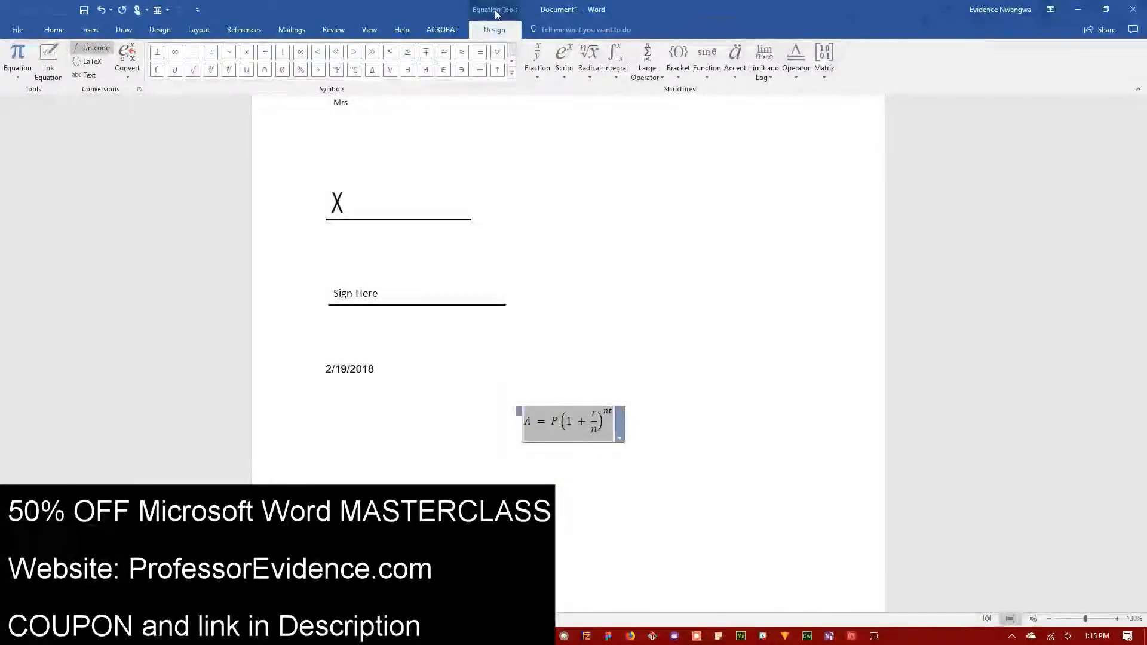
- Replace the selected equation with the built-in Area of Circle equation and insert the Expansion of a Sum equation in front of it
left_click(17, 73)
left_click(59, 124)
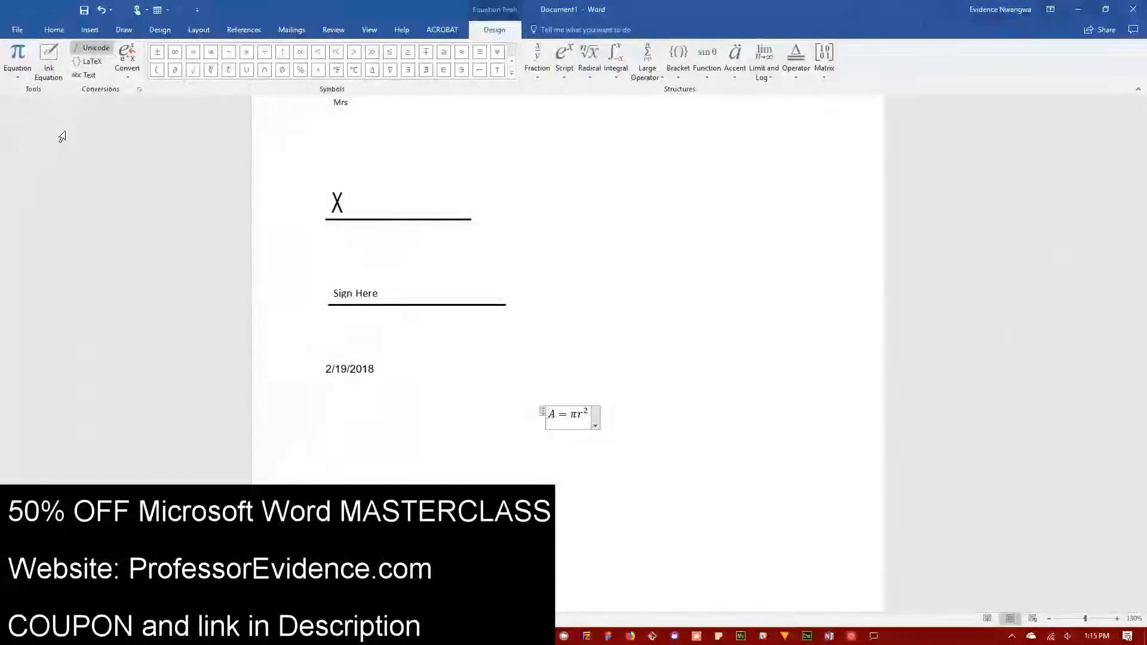
left_click(24, 74)
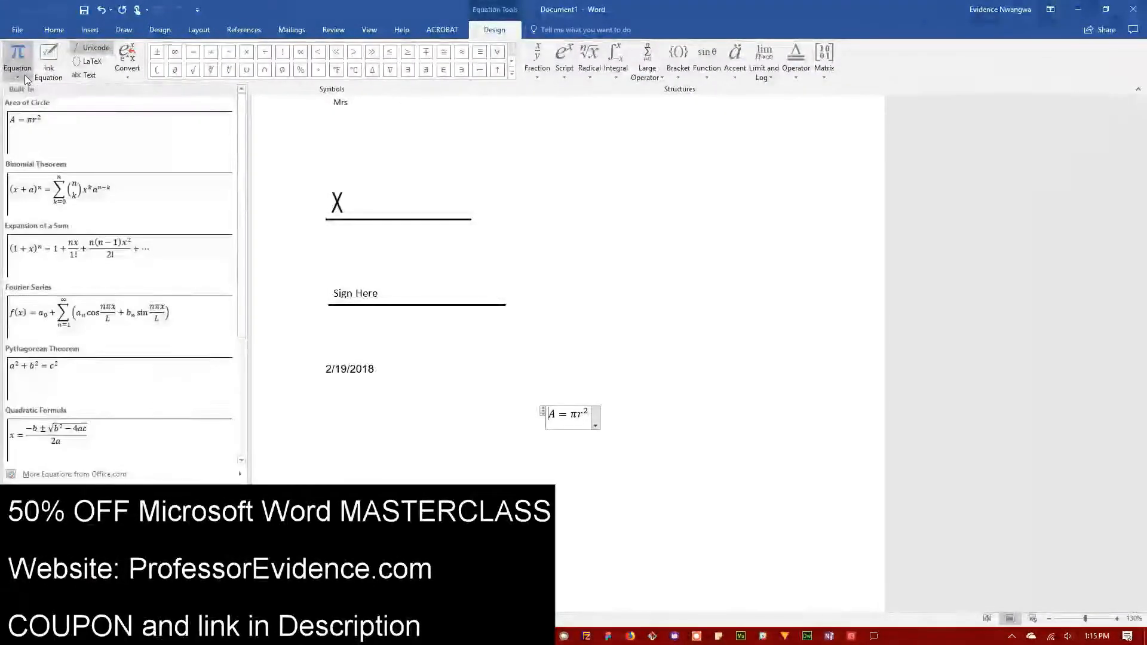
left_click(66, 260)
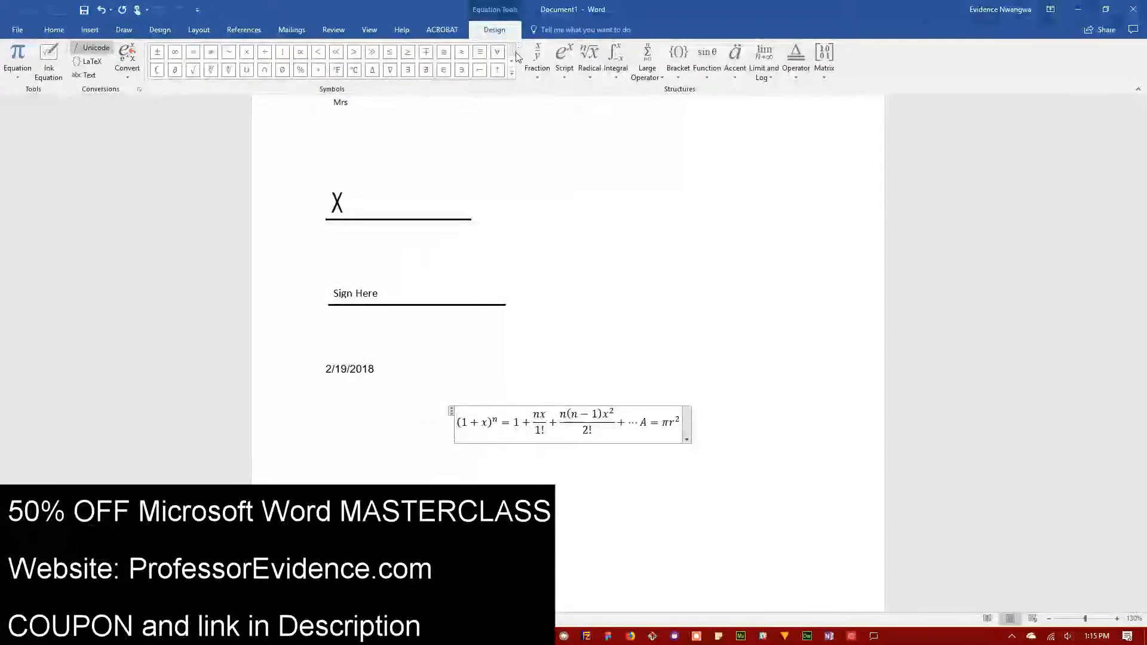
- Replace the 2 in the second fraction's denominator with the Δ symbol from the Basic Math set
left_click(512, 73)
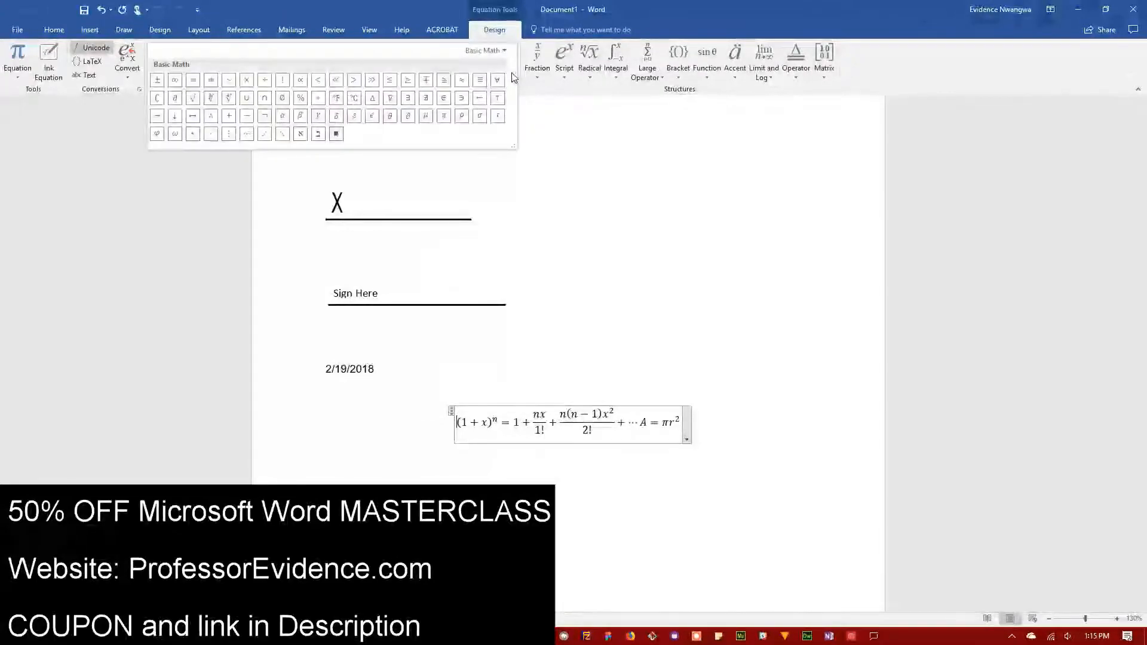
left_click(589, 430)
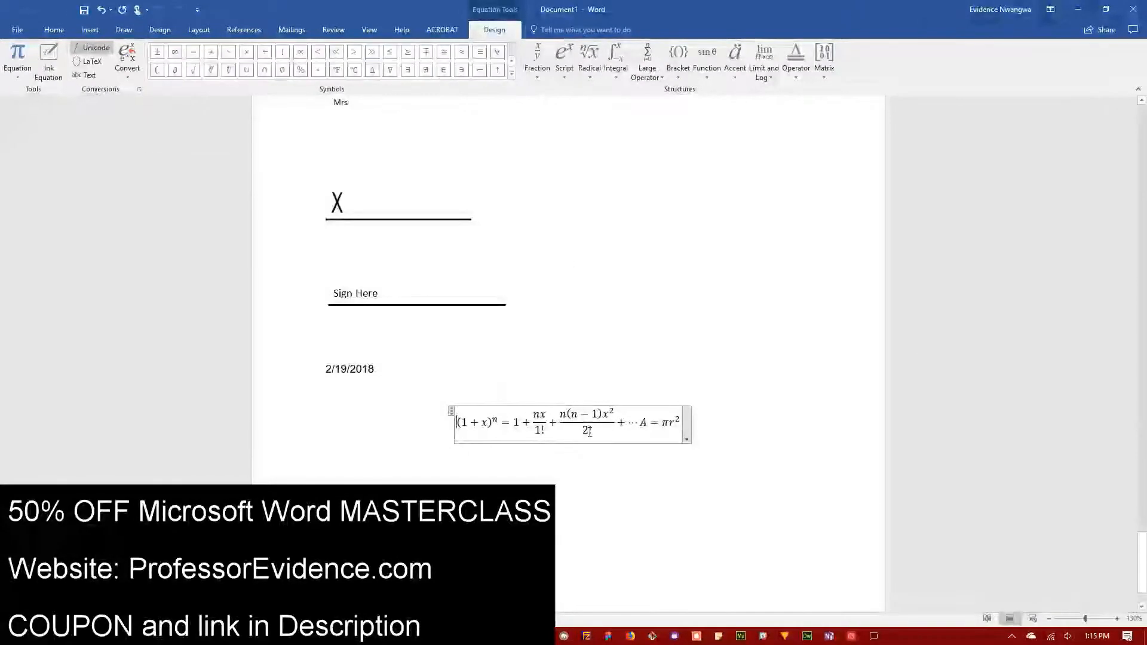
key("BackSpace")
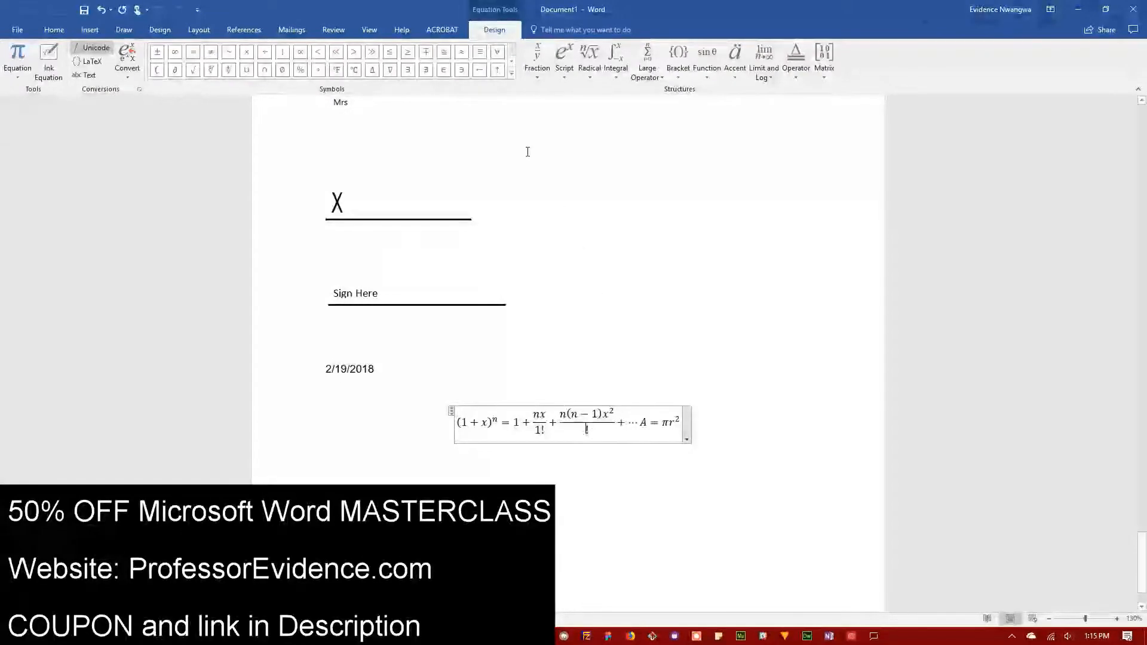
left_click(512, 73)
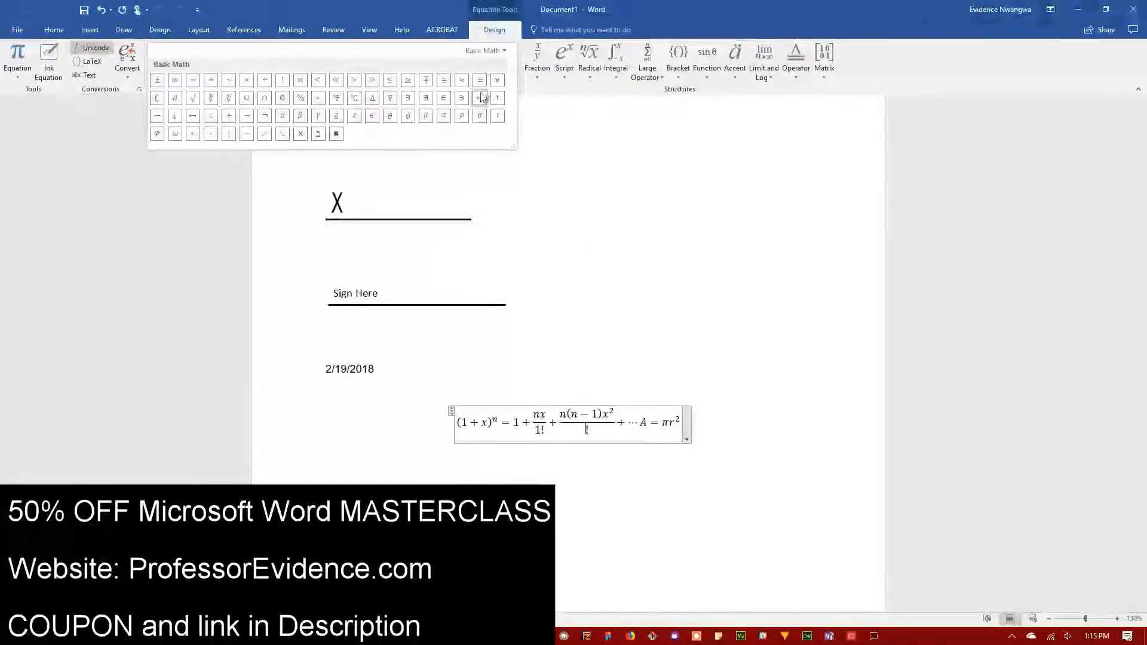
left_click(372, 101)
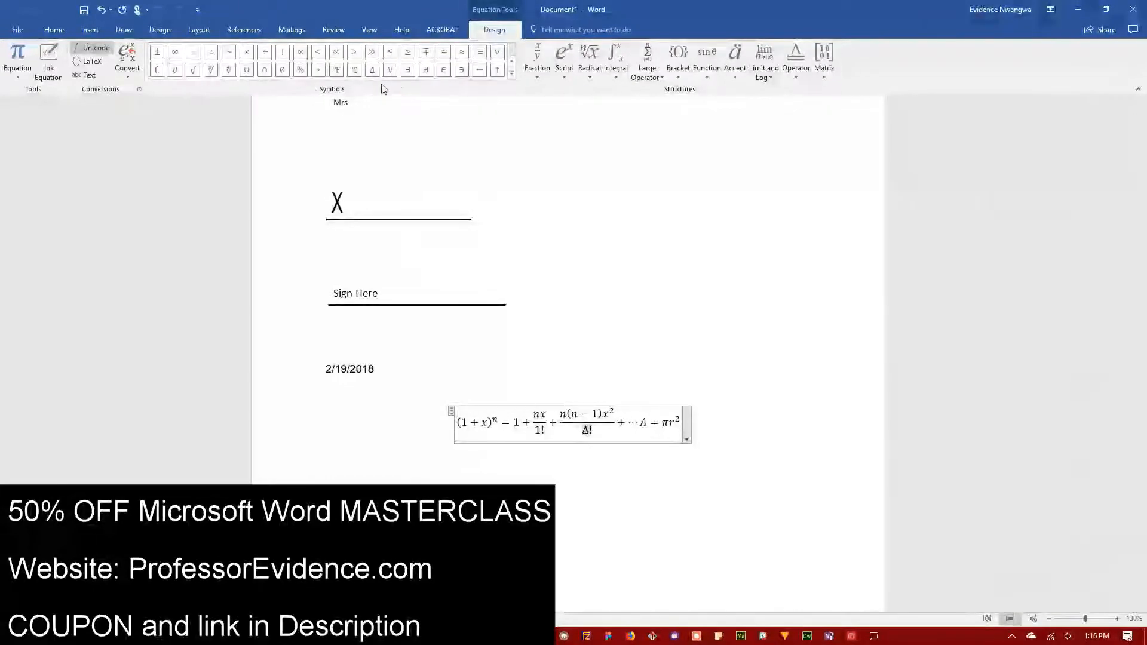
- Insert an empty stacked fraction followed by an empty subscript structure after the equation's last plus sign
left_click(630, 422)
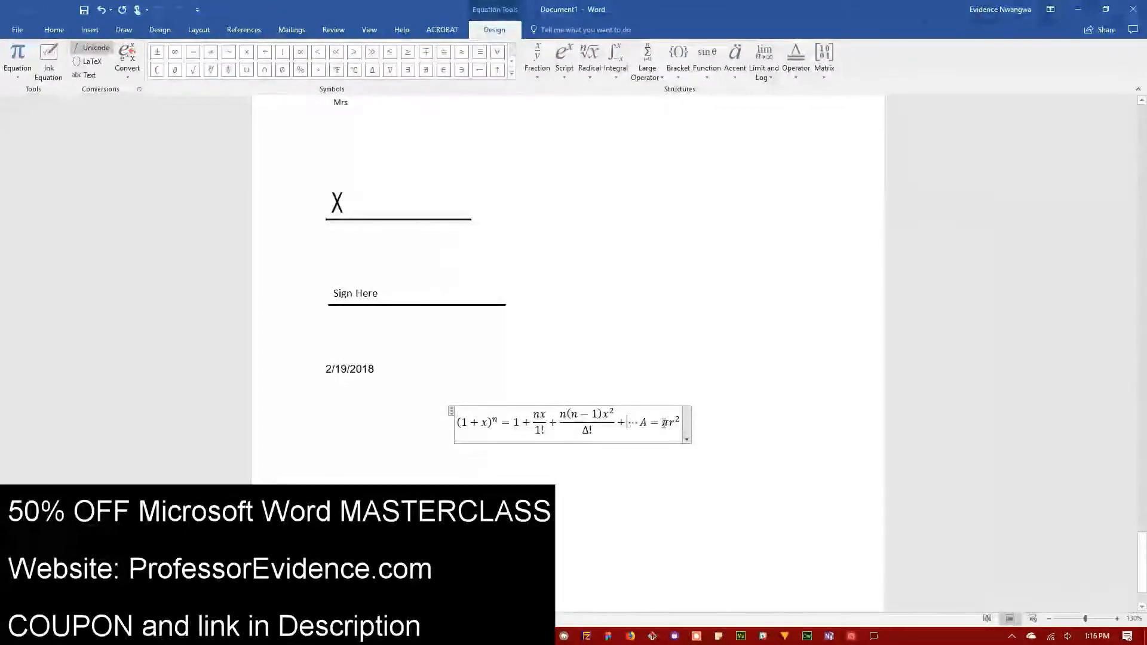
left_click(536, 75)
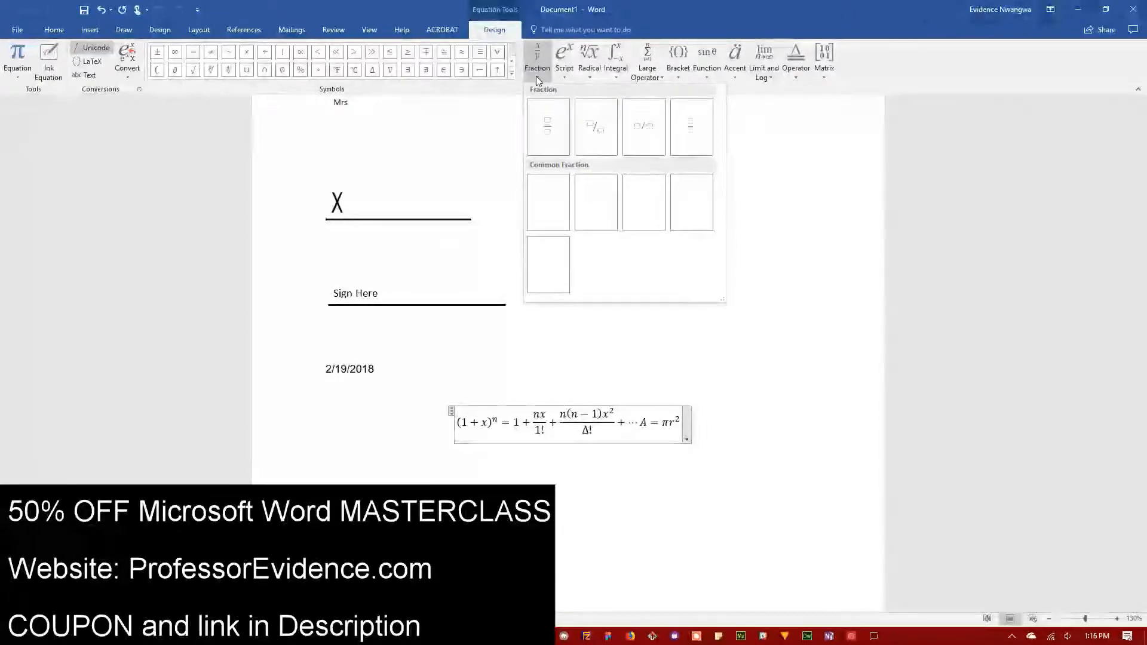
left_click(548, 137)
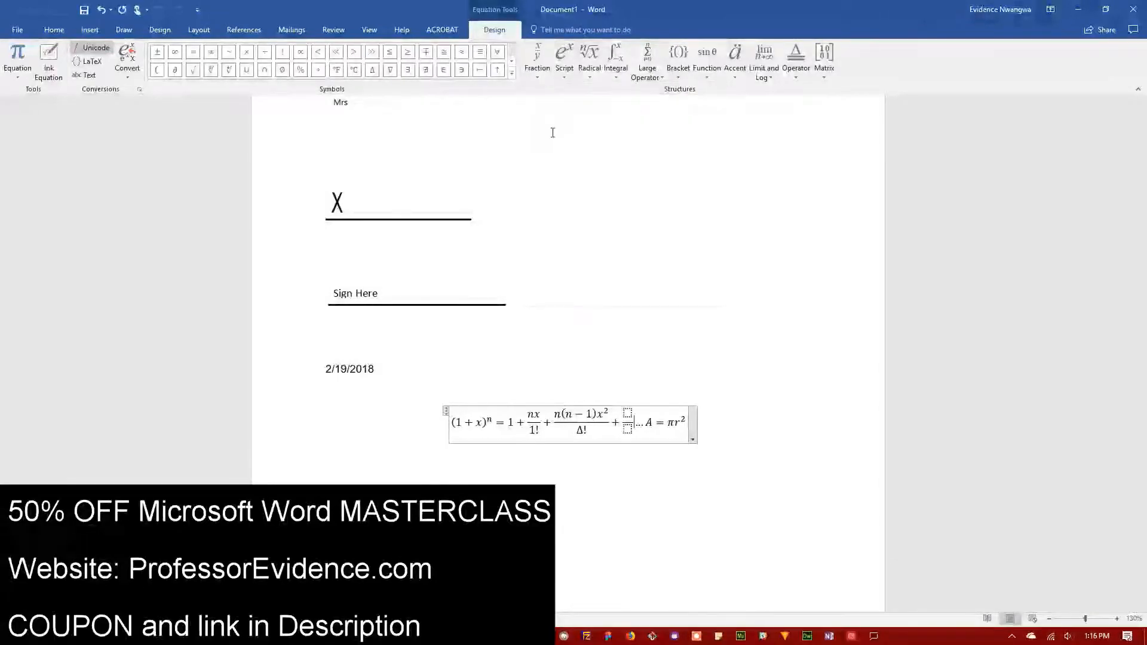
left_click(564, 66)
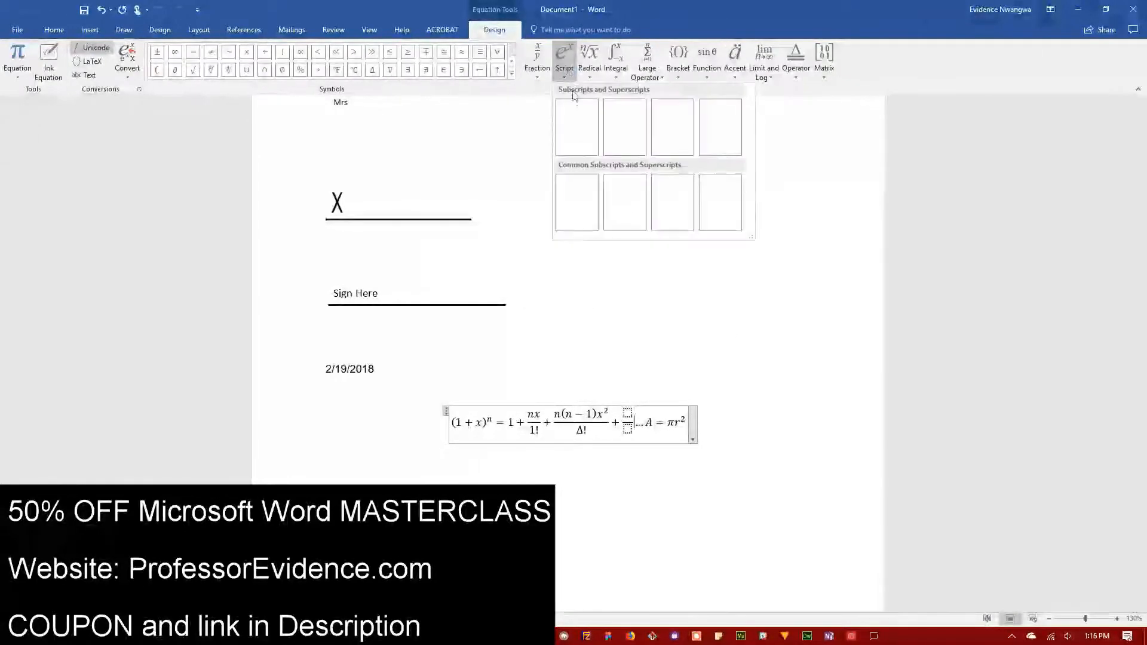
left_click(639, 131)
- Add a product operator with side limits and a left-arrow operator with a placeholder below it after the subscript structure
left_click(647, 65)
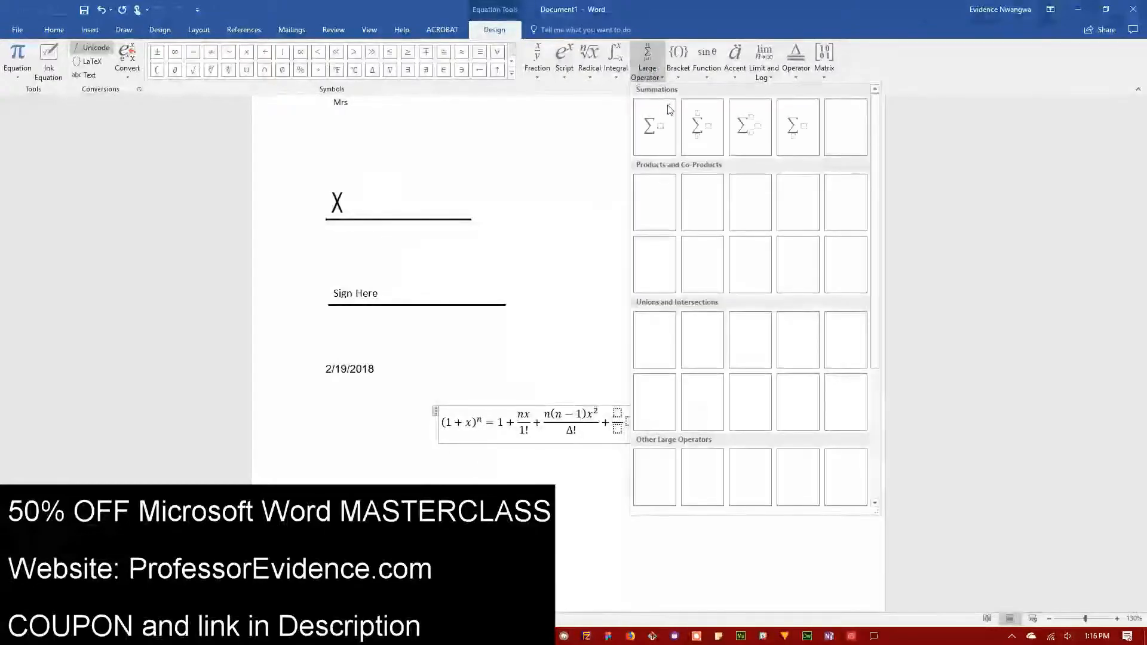
left_click(750, 202)
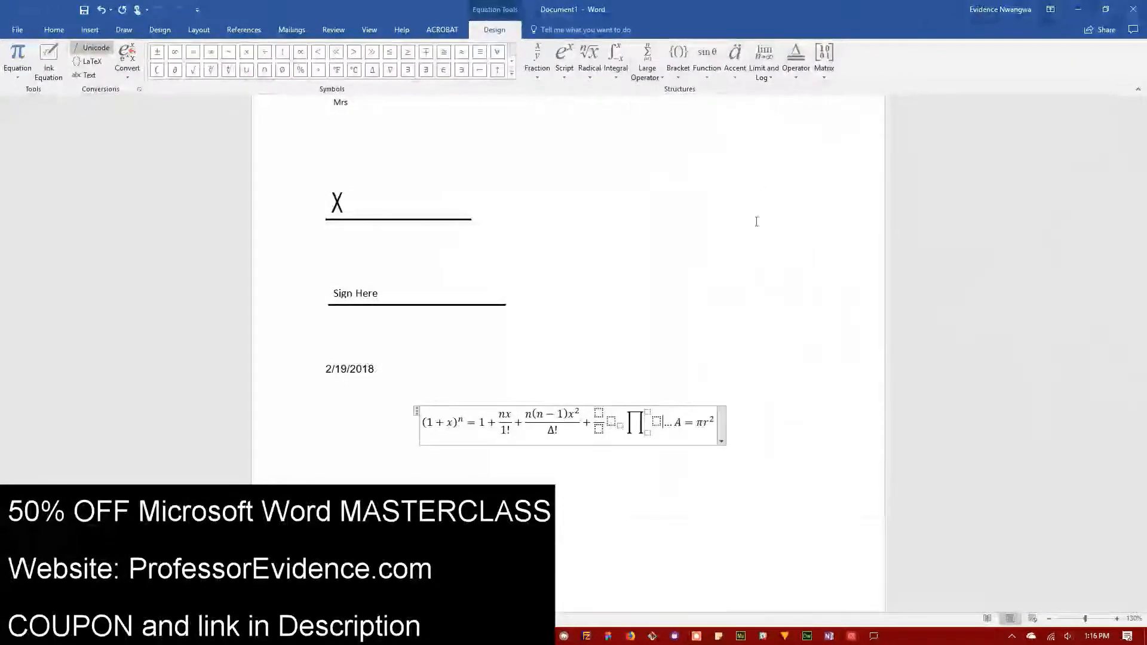
left_click(796, 60)
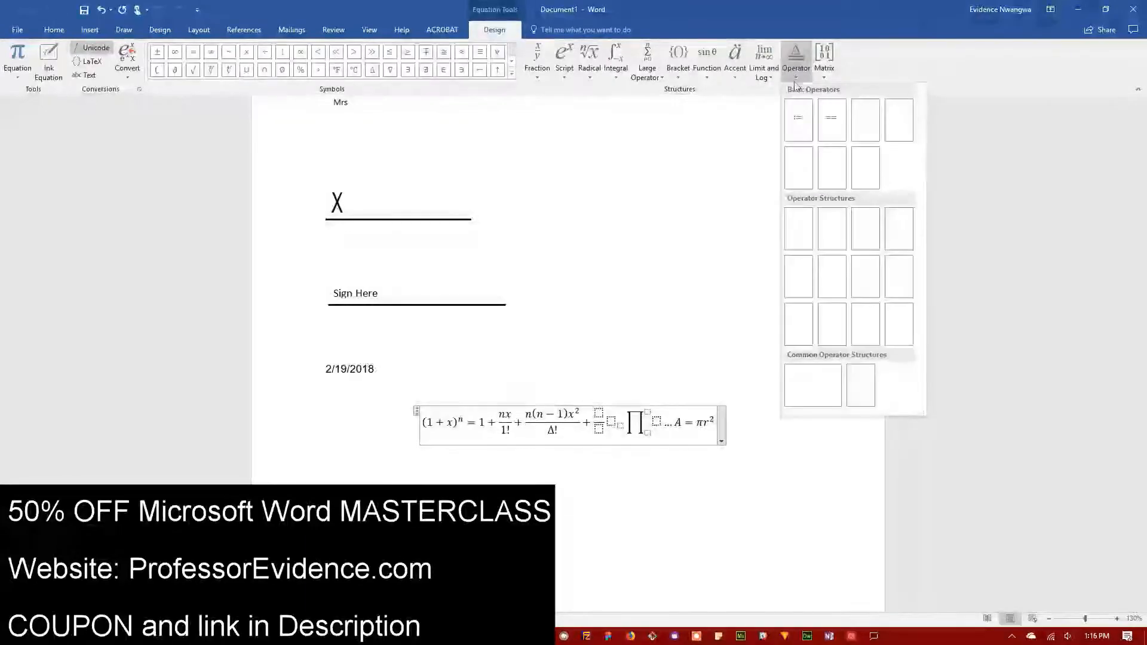
left_click(799, 230)
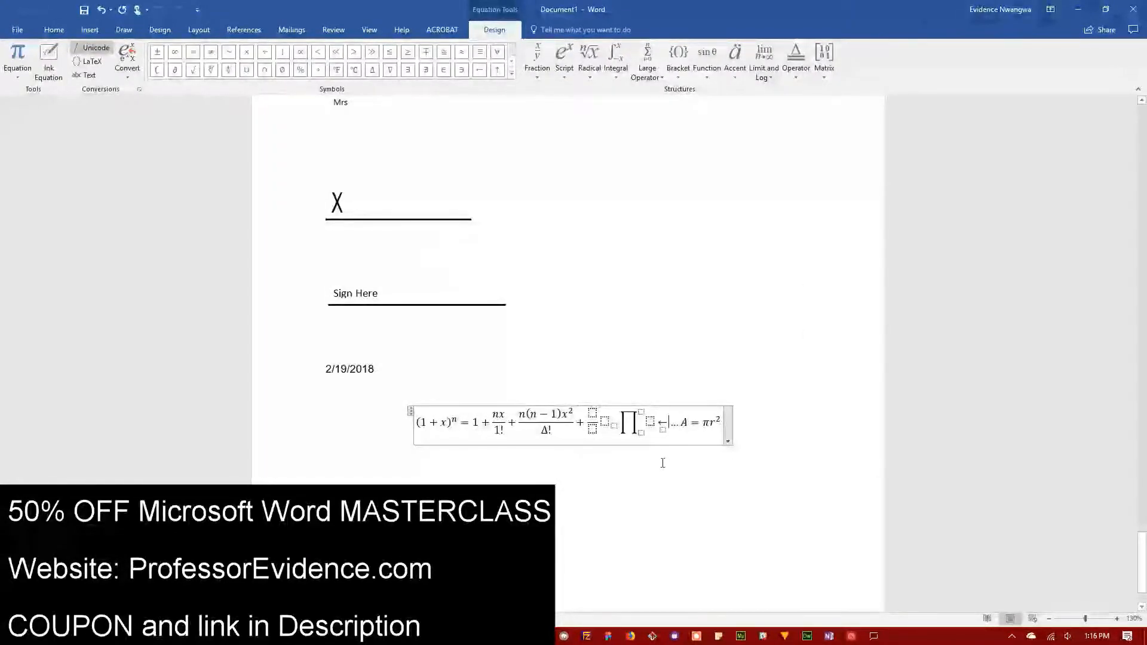
- Insert a new blank equation on the line below the edited expansion equation
left_click(396, 450)
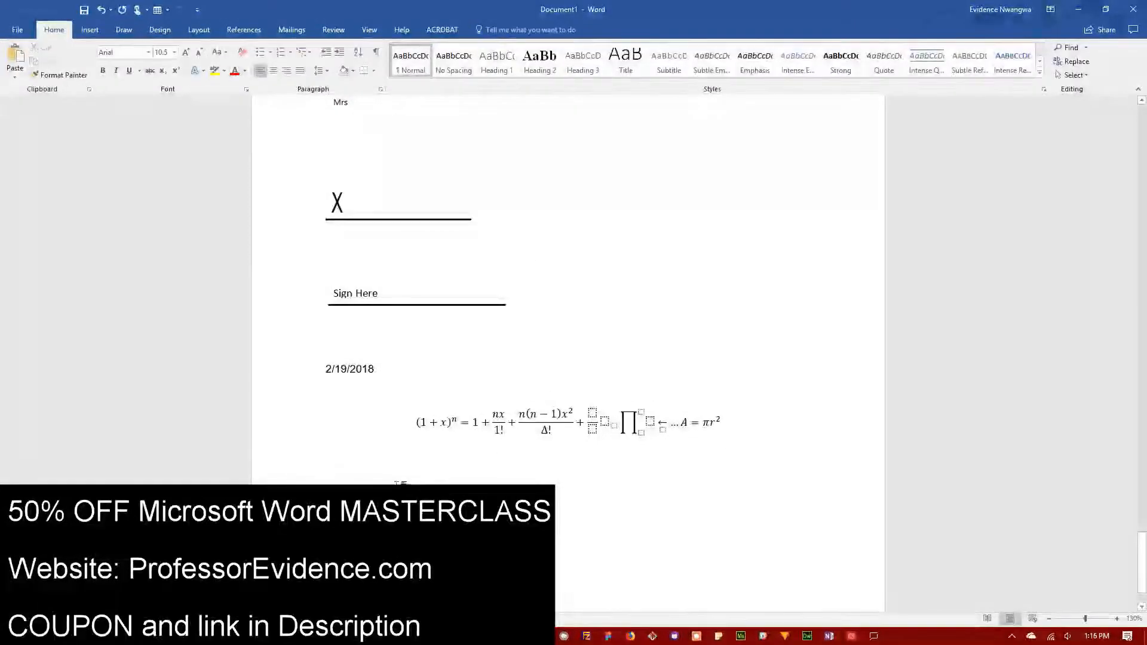
left_click(90, 29)
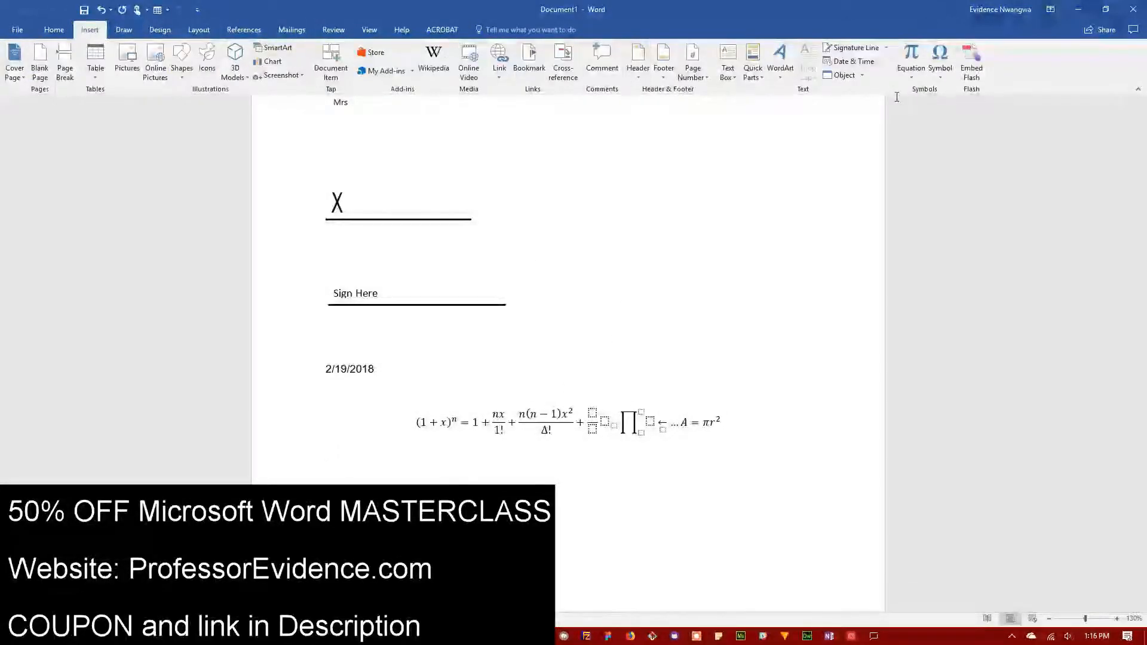
left_click(911, 75)
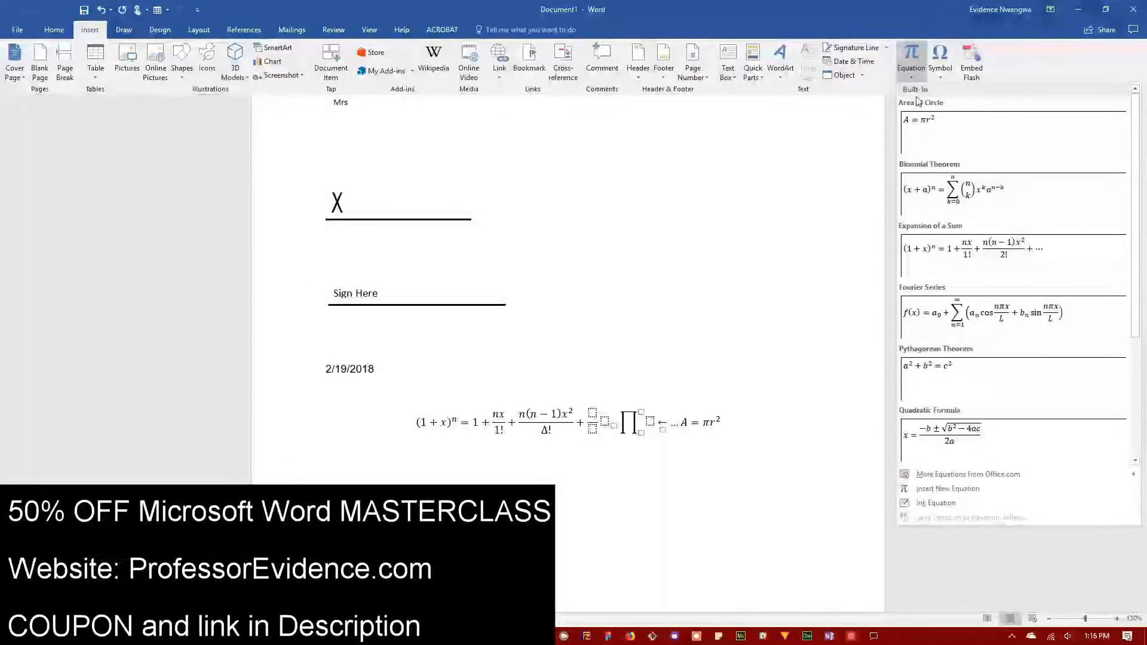
mouse_move(1045, 475)
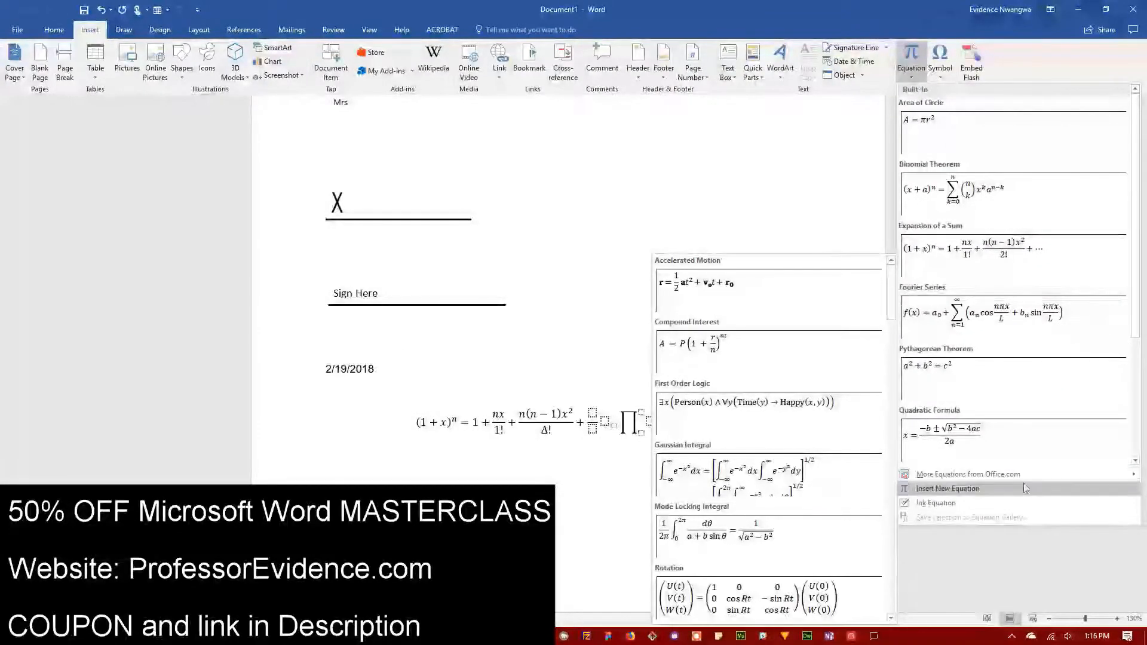
scroll(822, 507, "down", 2)
mouse_move(980, 474)
scroll(794, 493, "down", 6)
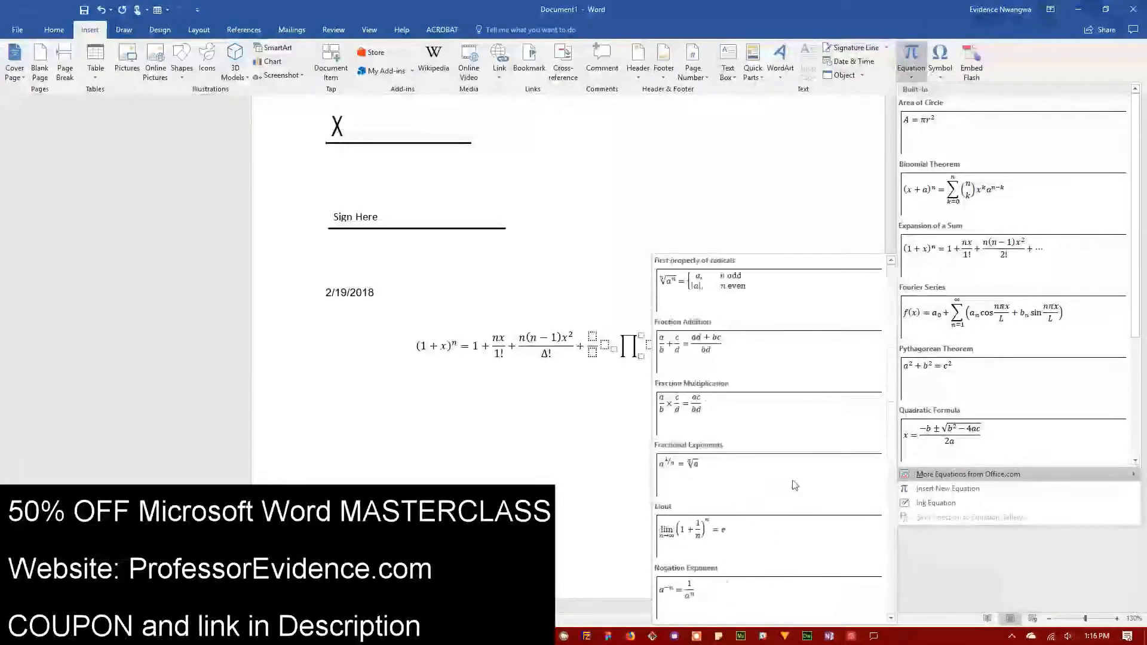
scroll(1008, 372, "down", 3)
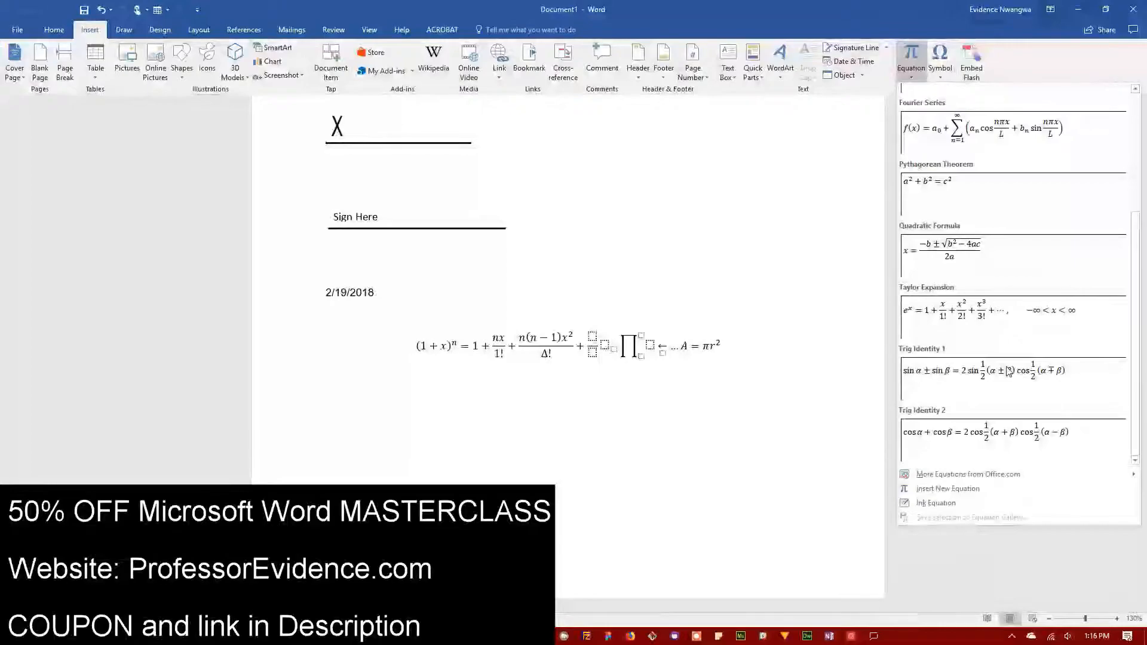
left_click(967, 489)
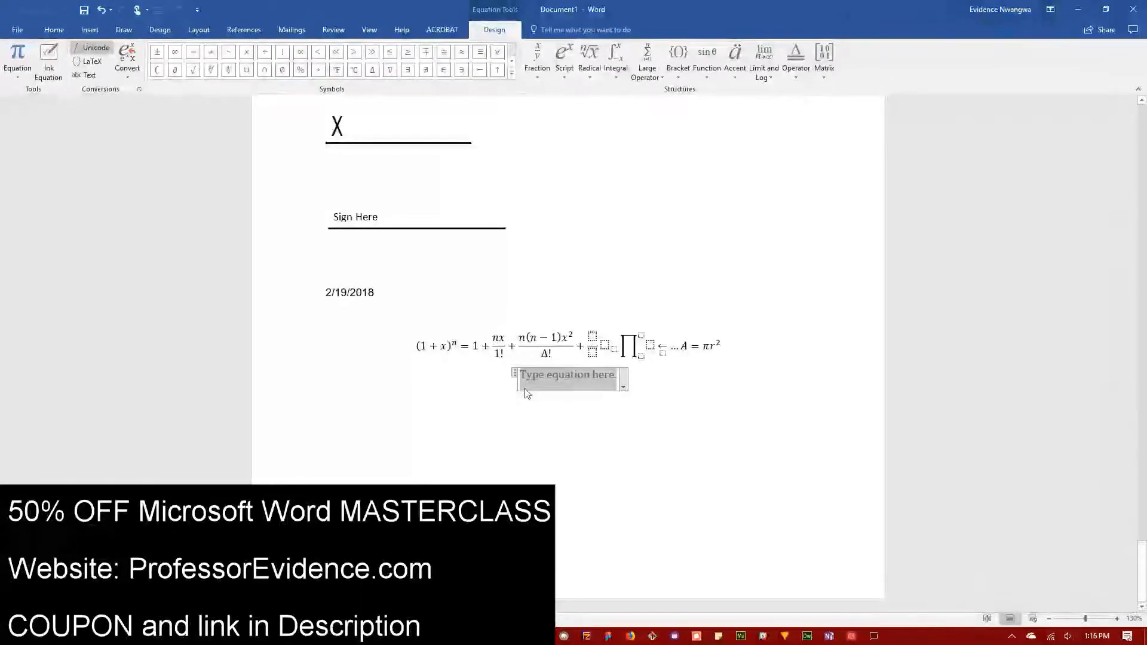
- Build a double integral with limits in the blank equation, using integrand 3, upper limit ∋ and lower limit ℉
left_click(615, 76)
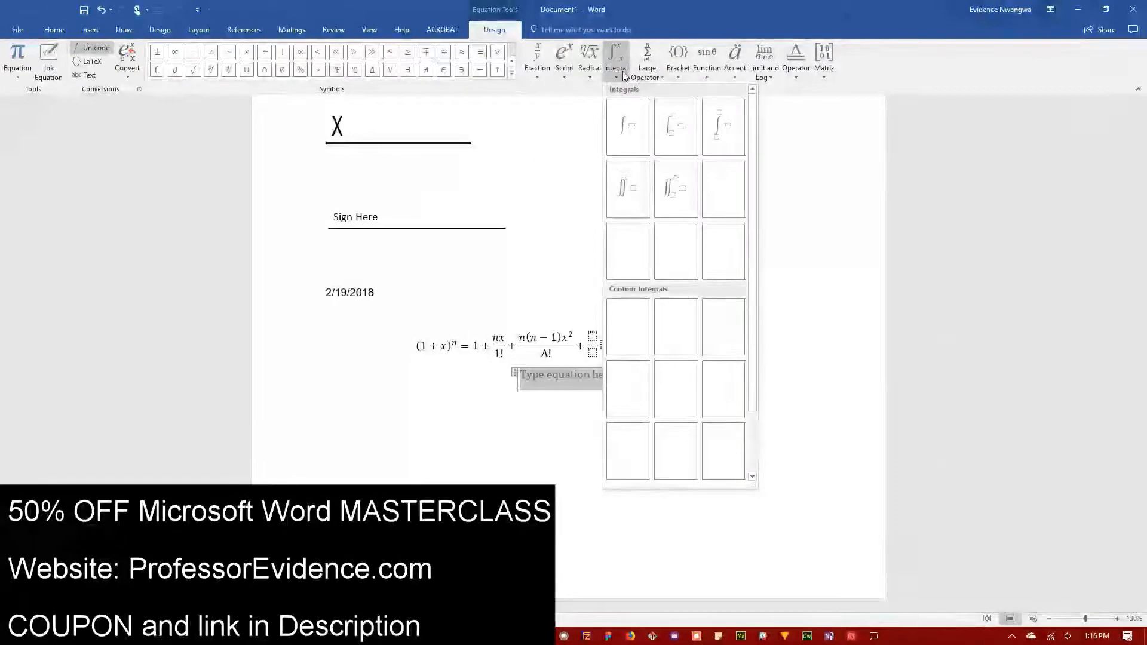
left_click(684, 180)
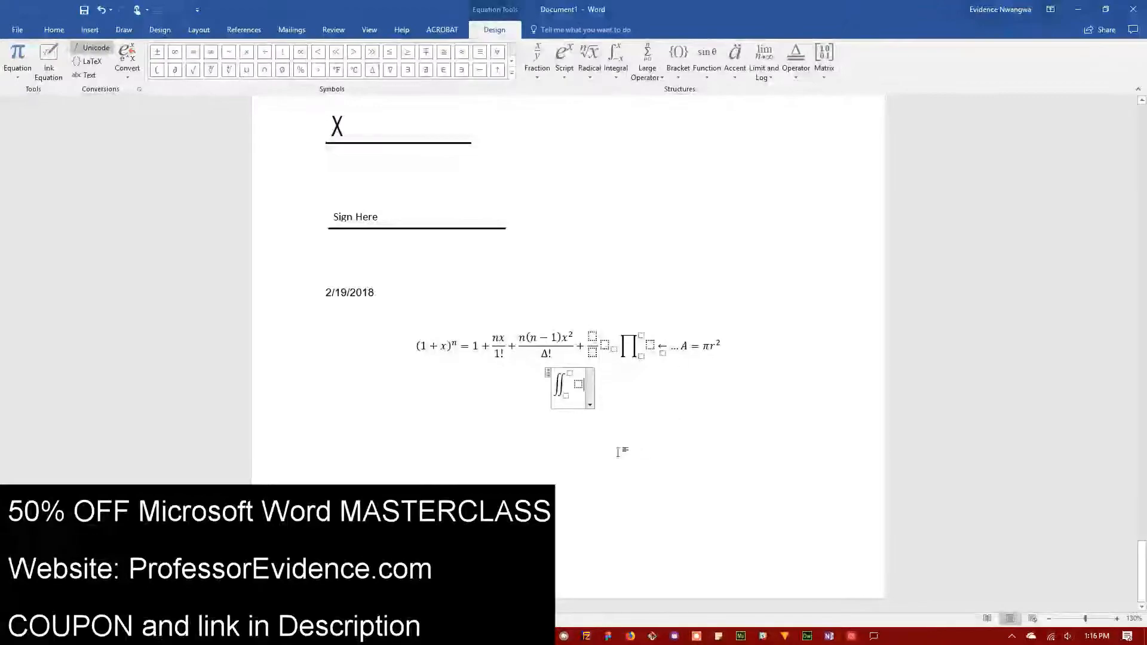
left_click(579, 386)
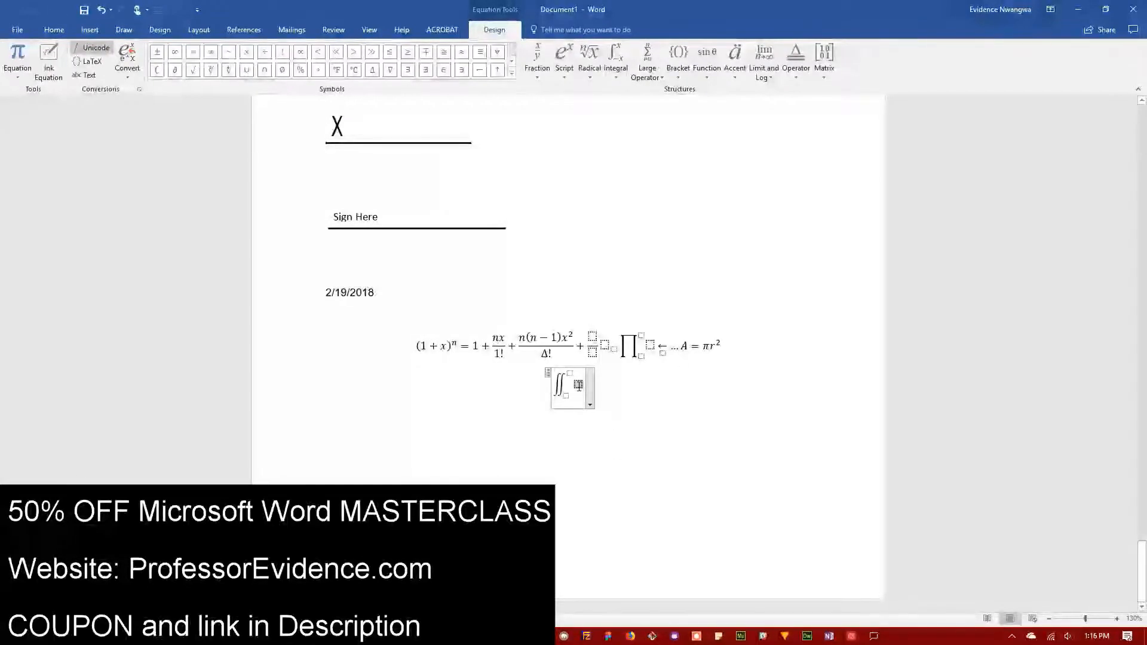
type("3")
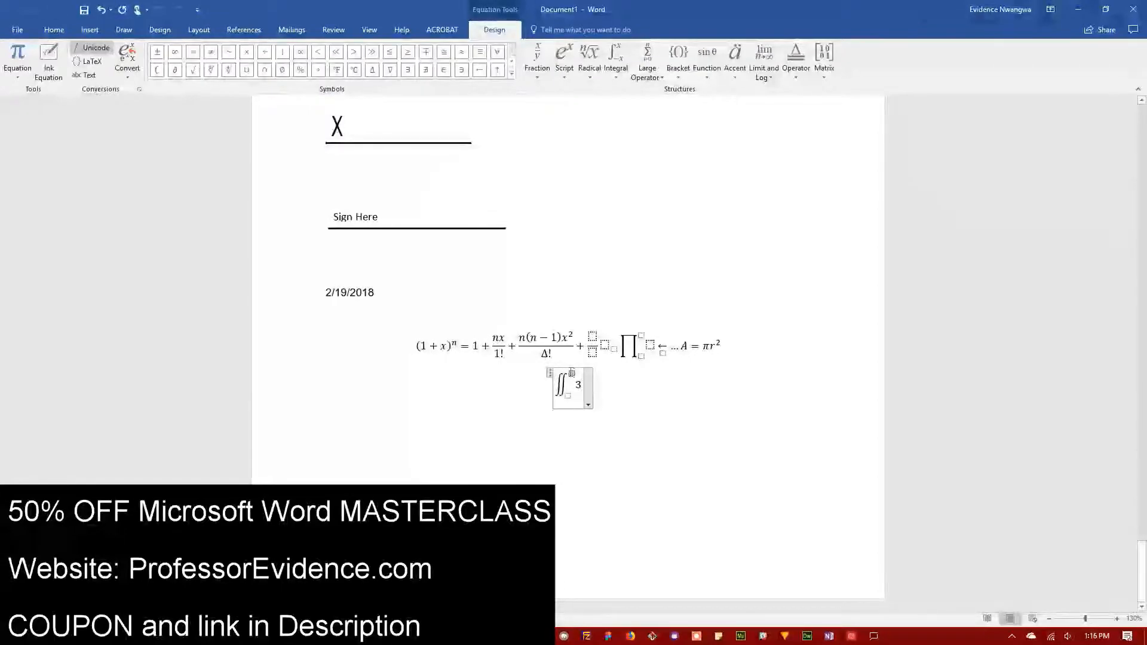
left_click(461, 70)
left_click(335, 70)
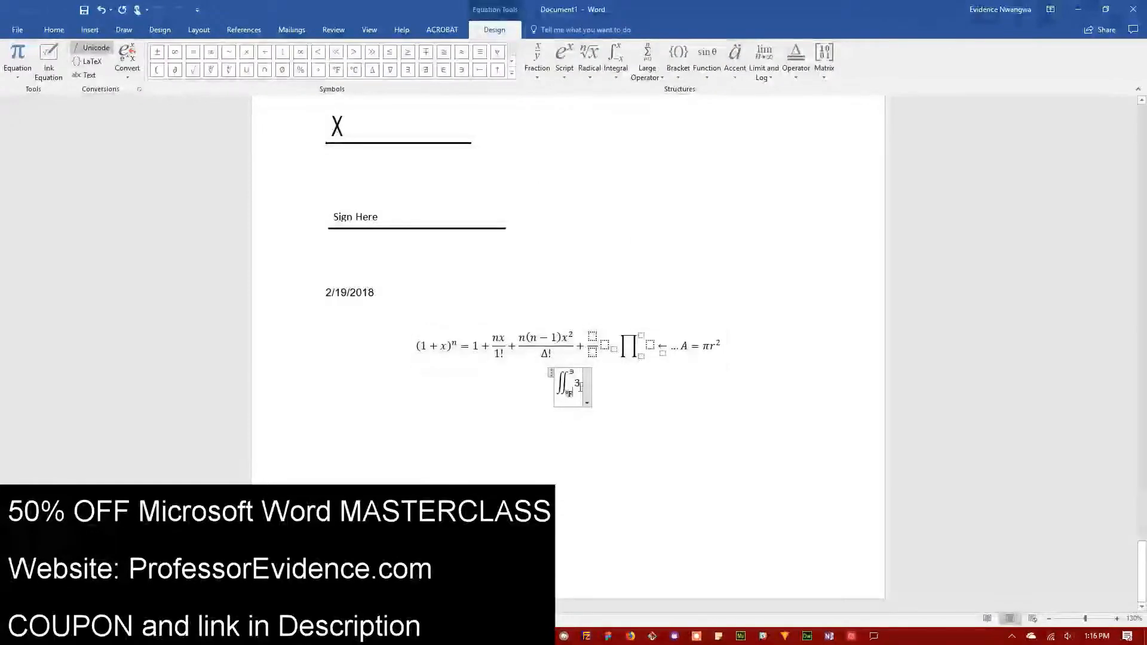
- Start saving the double integral as a new equation building block named "name of equation"
left_click(587, 403)
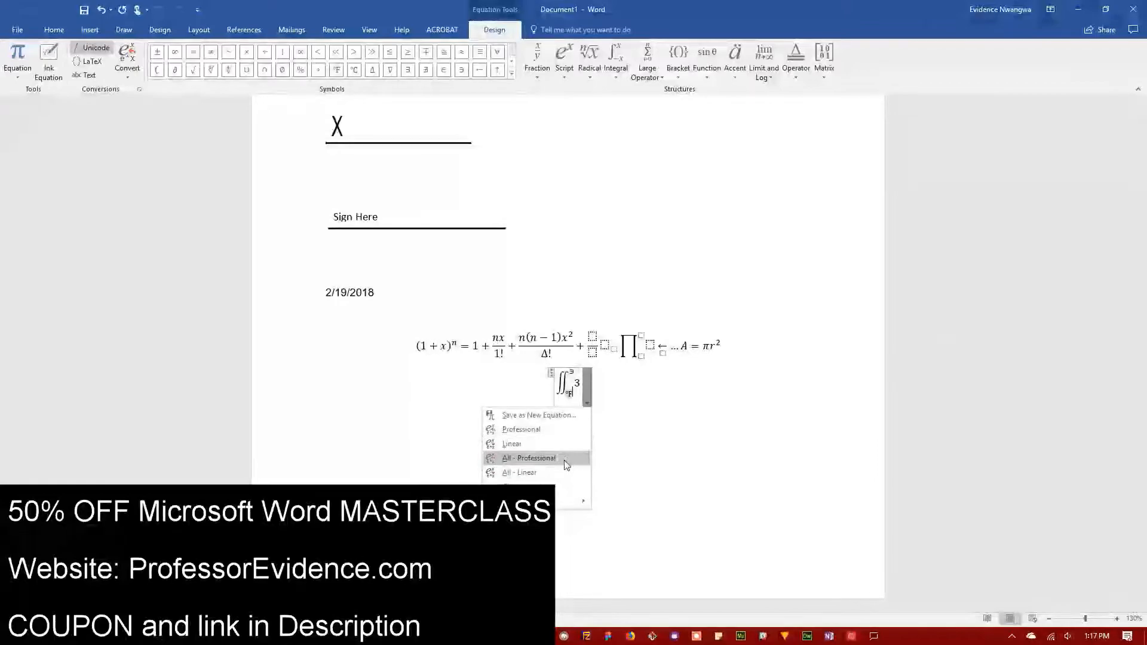
mouse_move(553, 501)
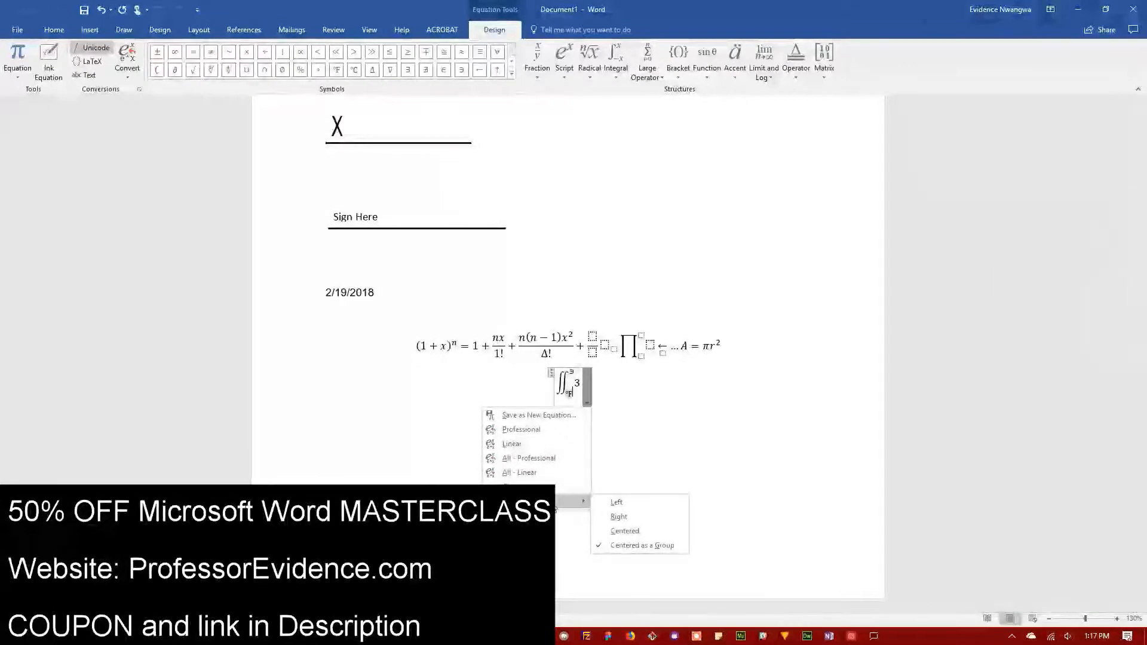
left_click(526, 416)
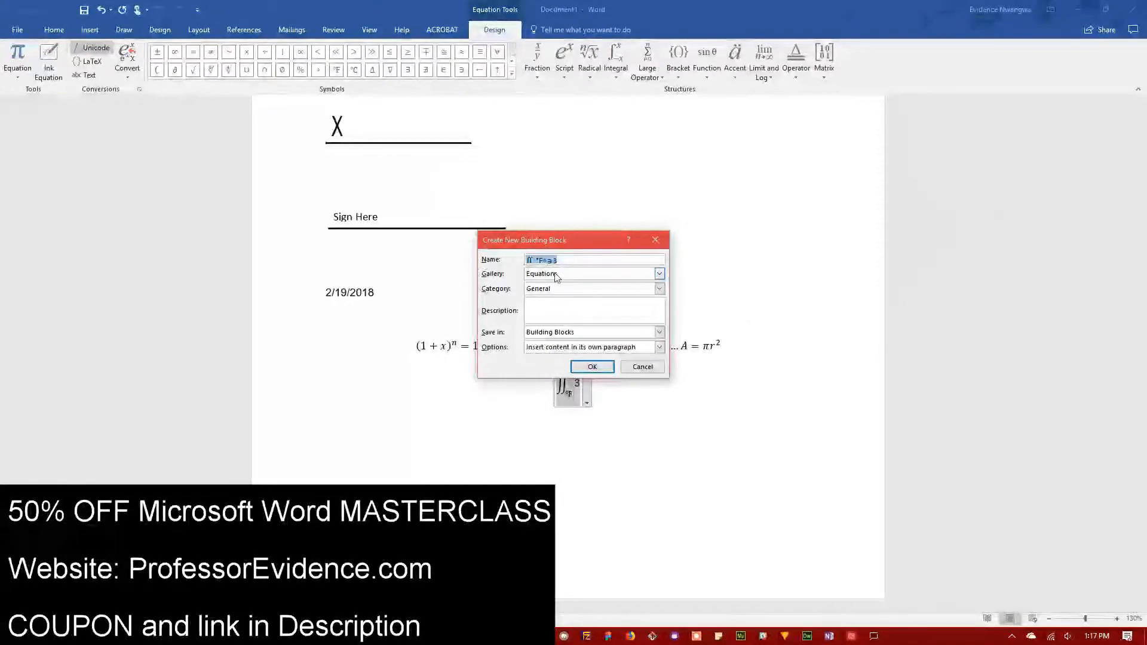
type("name o")
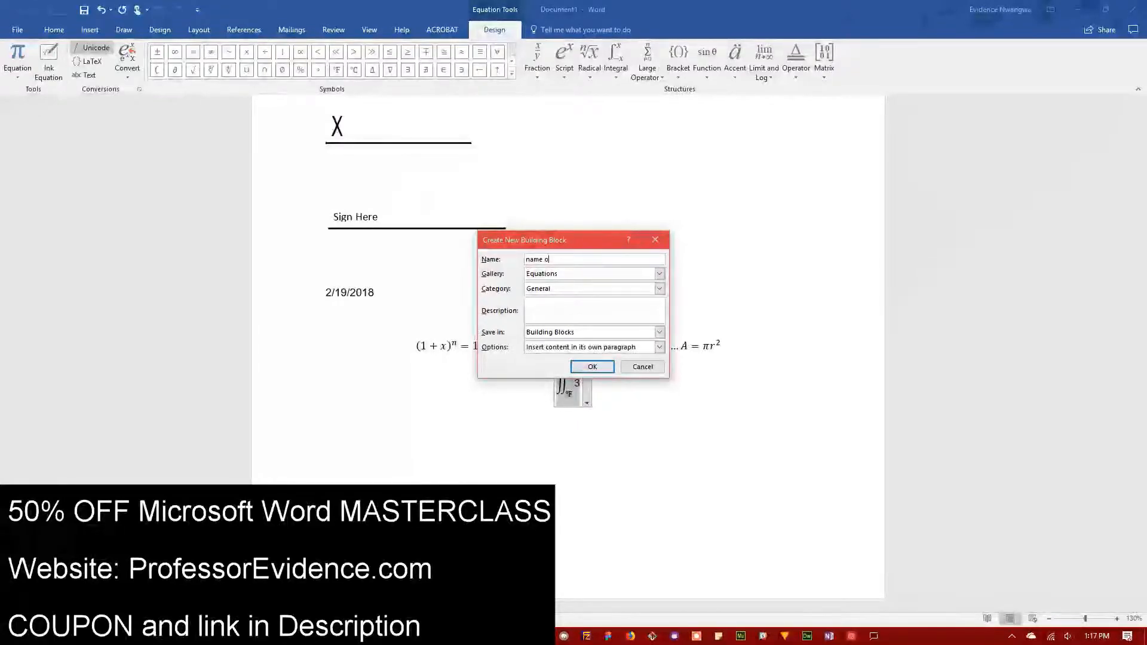
type("f equation")
- Save the building block to the Equations gallery under the Exemplary category, stored in Building Blocks
left_click(659, 274)
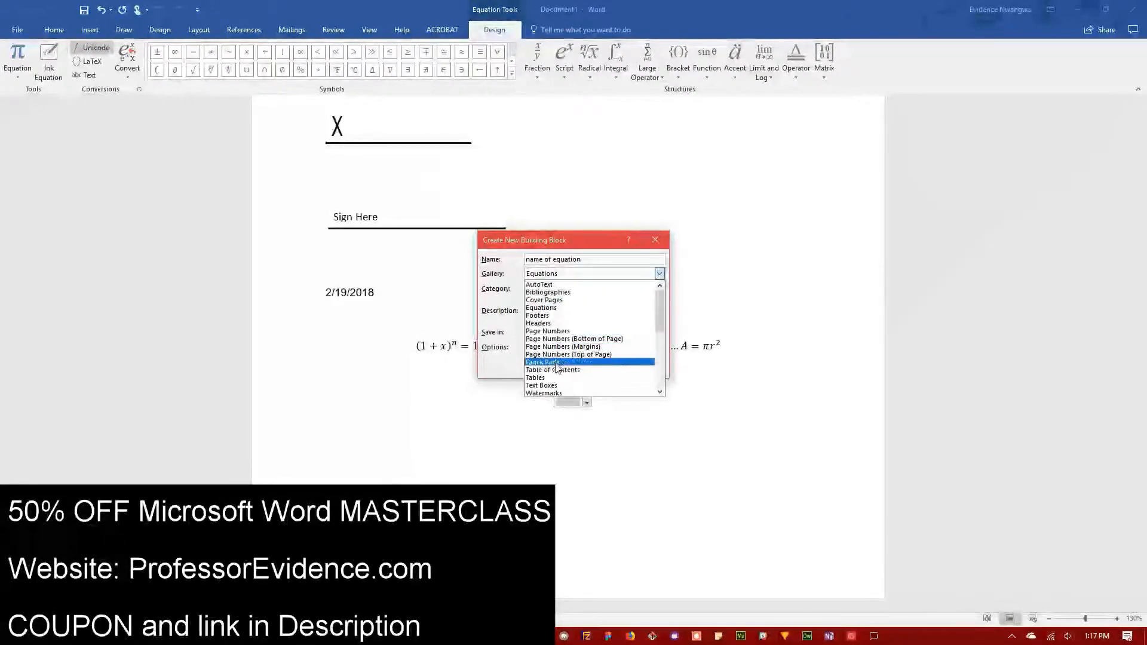
left_click(549, 307)
left_click(572, 289)
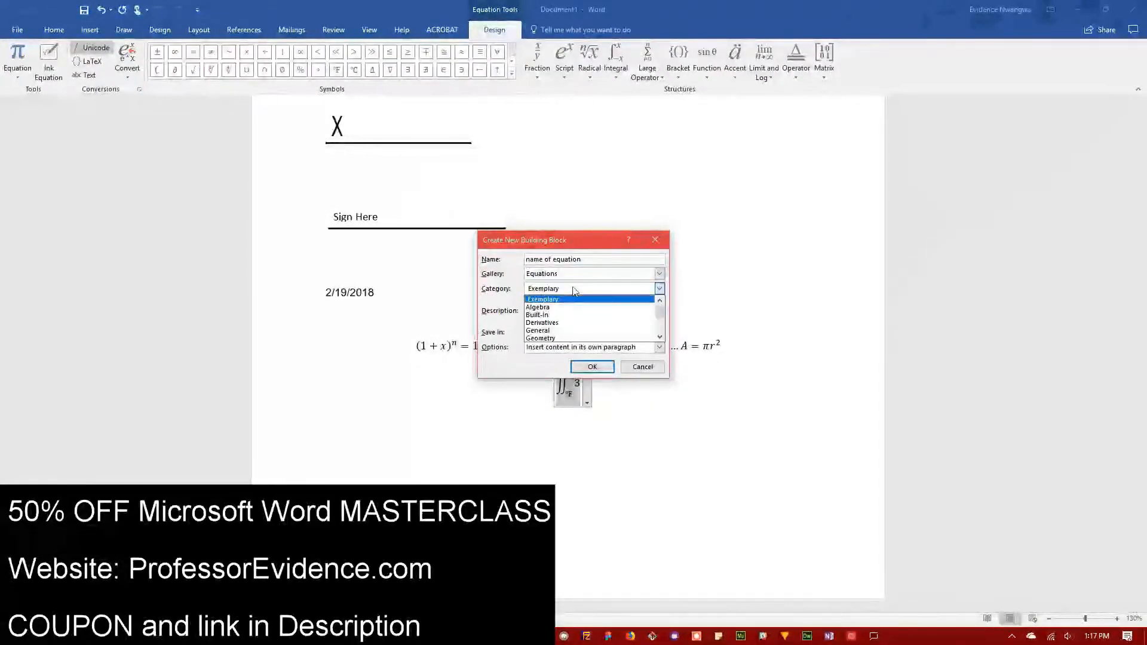
left_click(567, 299)
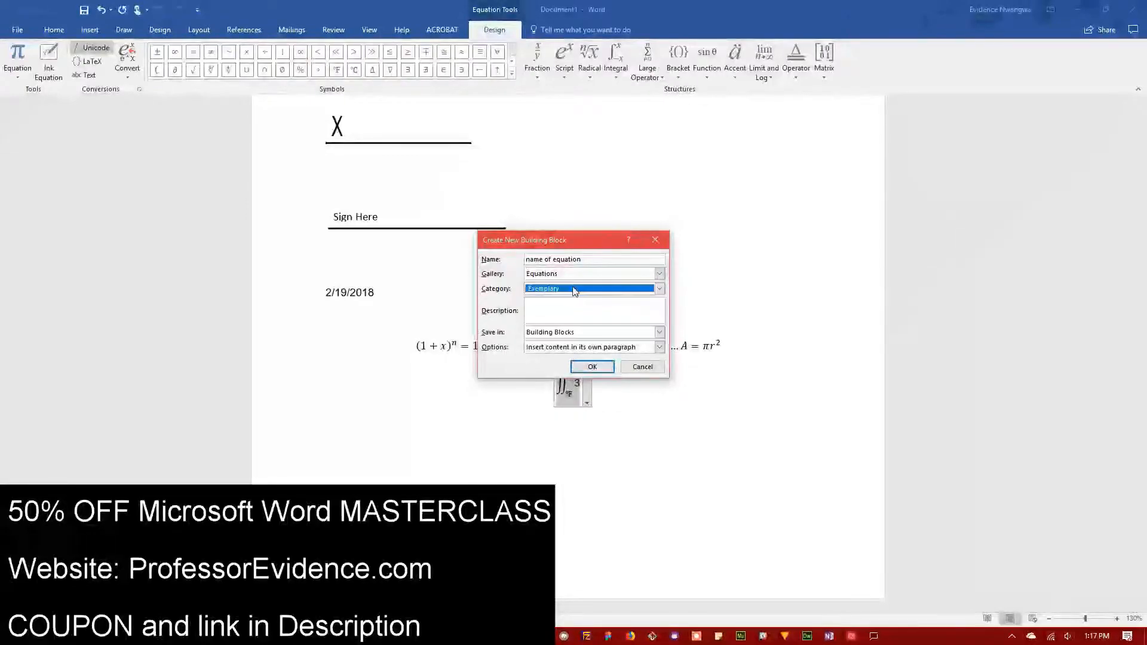
left_click(575, 311)
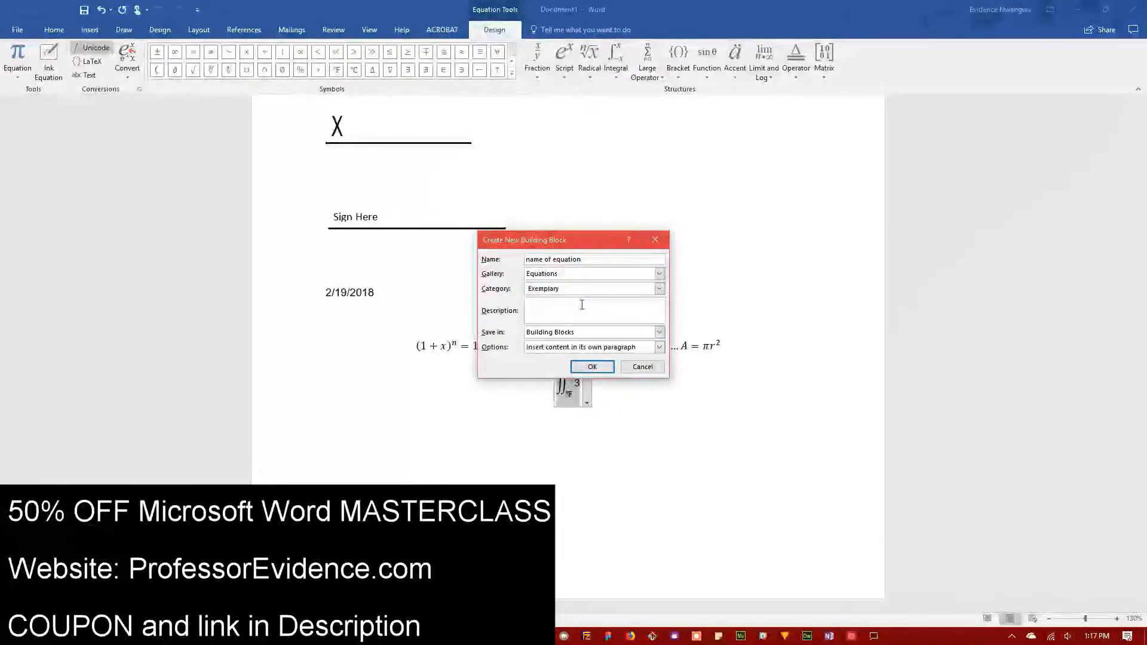
left_click(578, 332)
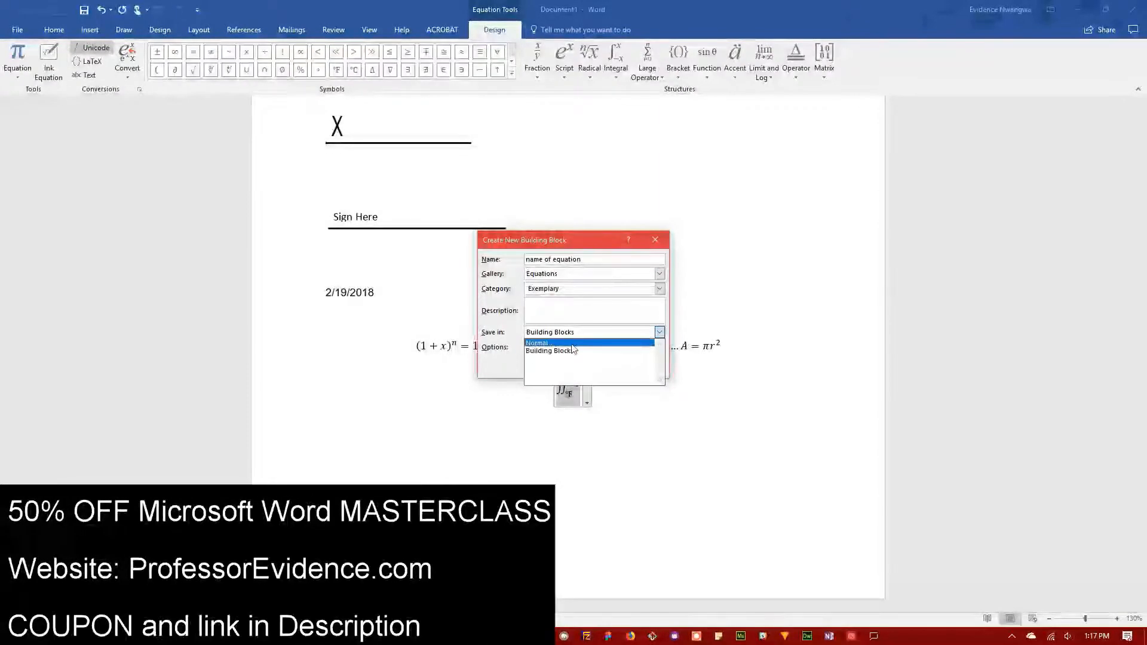
left_click(575, 351)
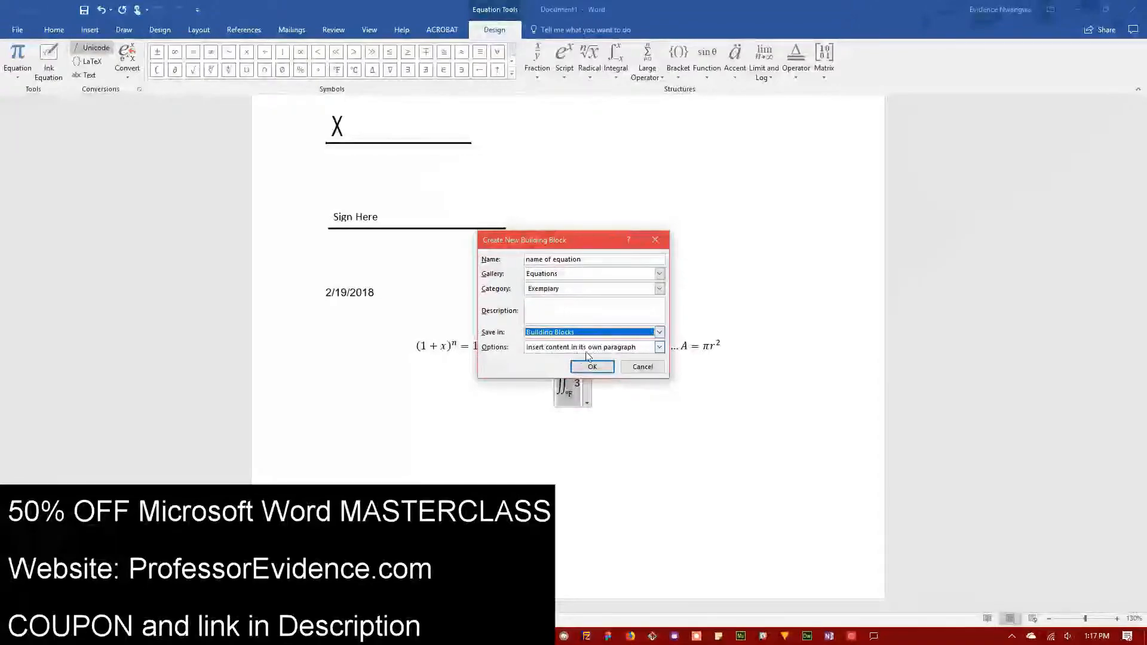
left_click(588, 365)
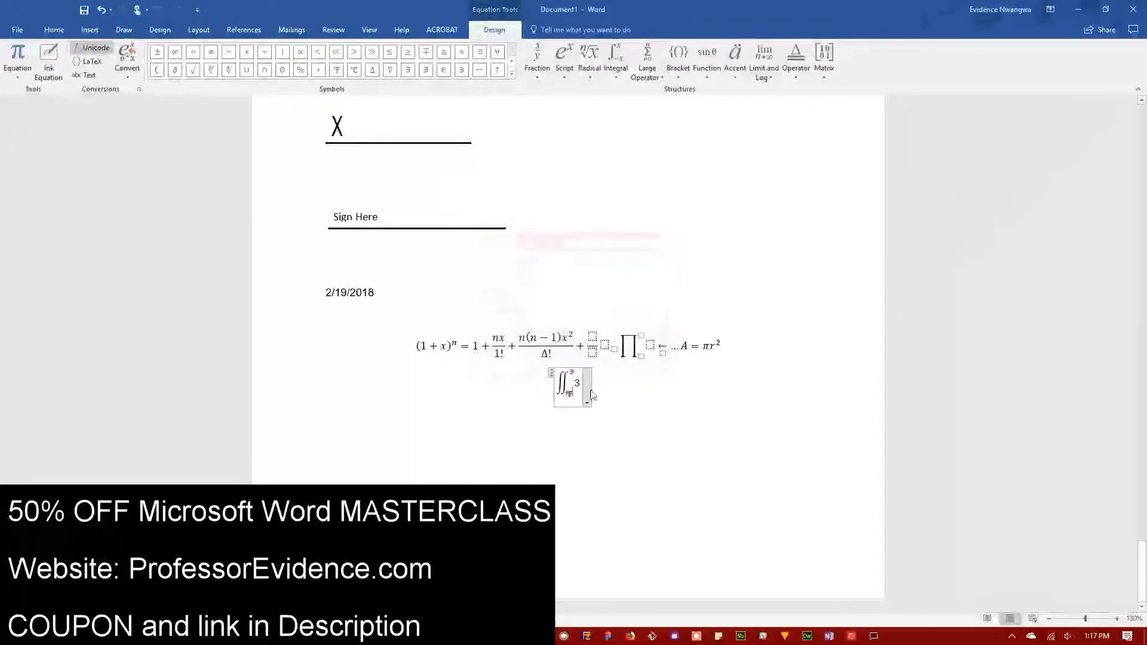
- Insert the saved "name of equation" from the Exemplary category below the existing double integral
left_click(385, 451)
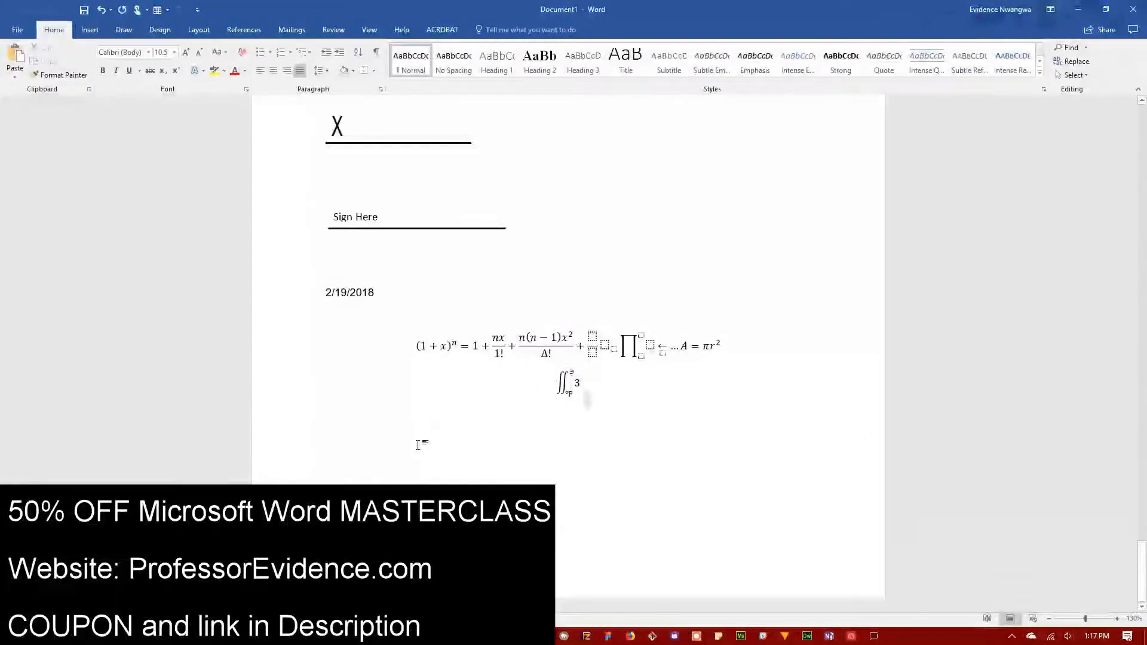
left_click(417, 436)
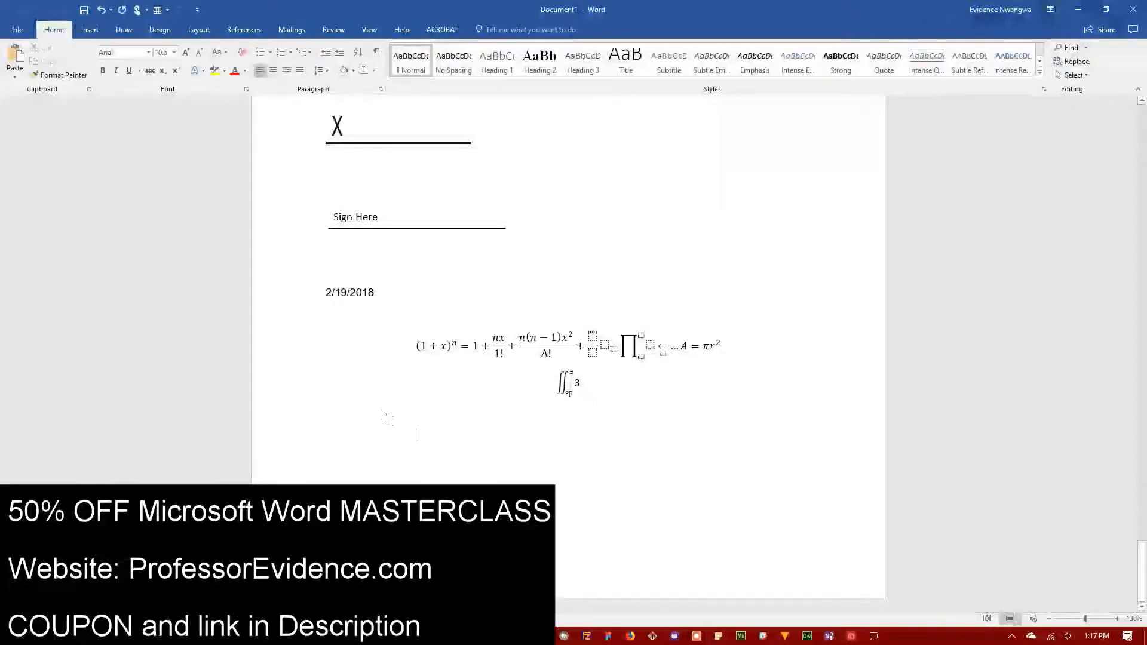
left_click(90, 29)
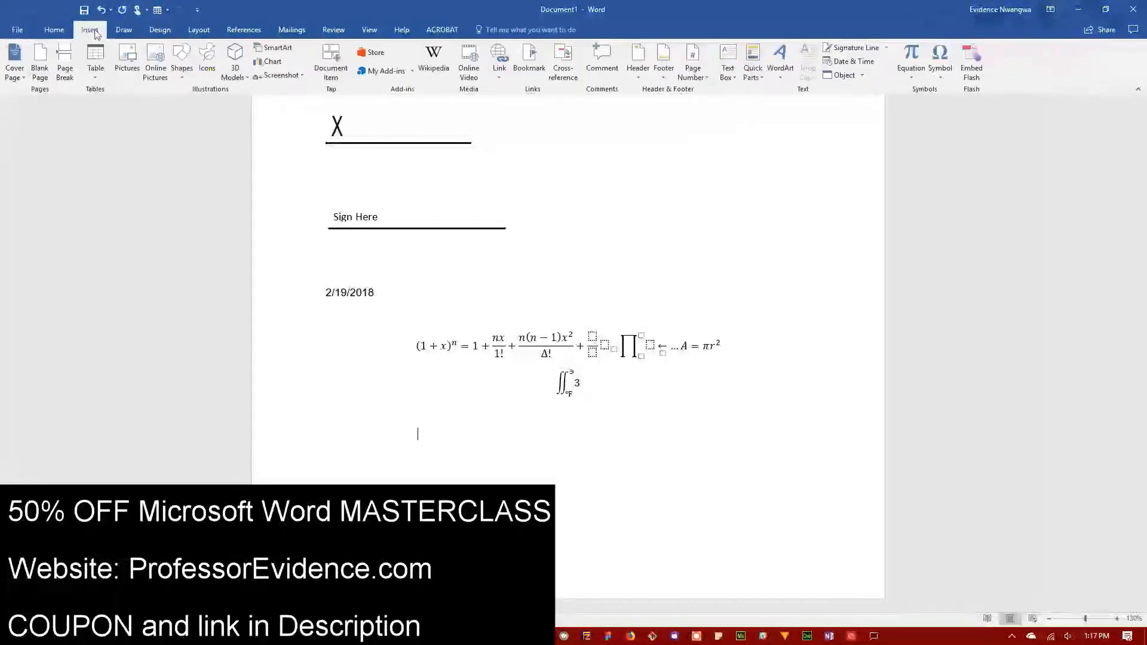
left_click(912, 78)
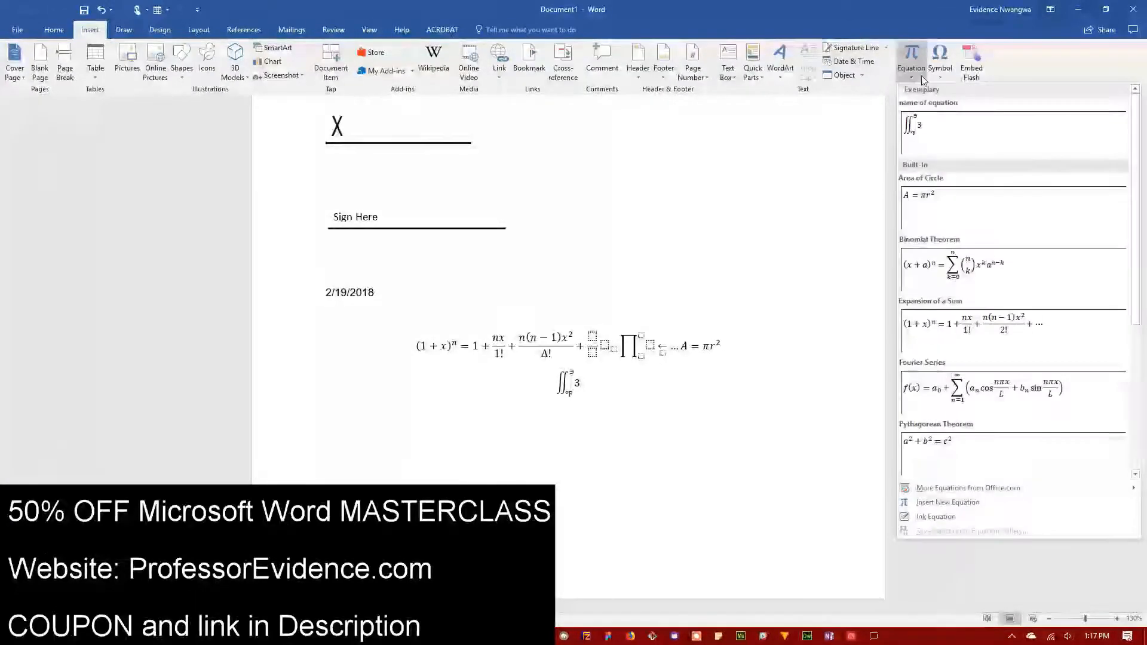
left_click(958, 124)
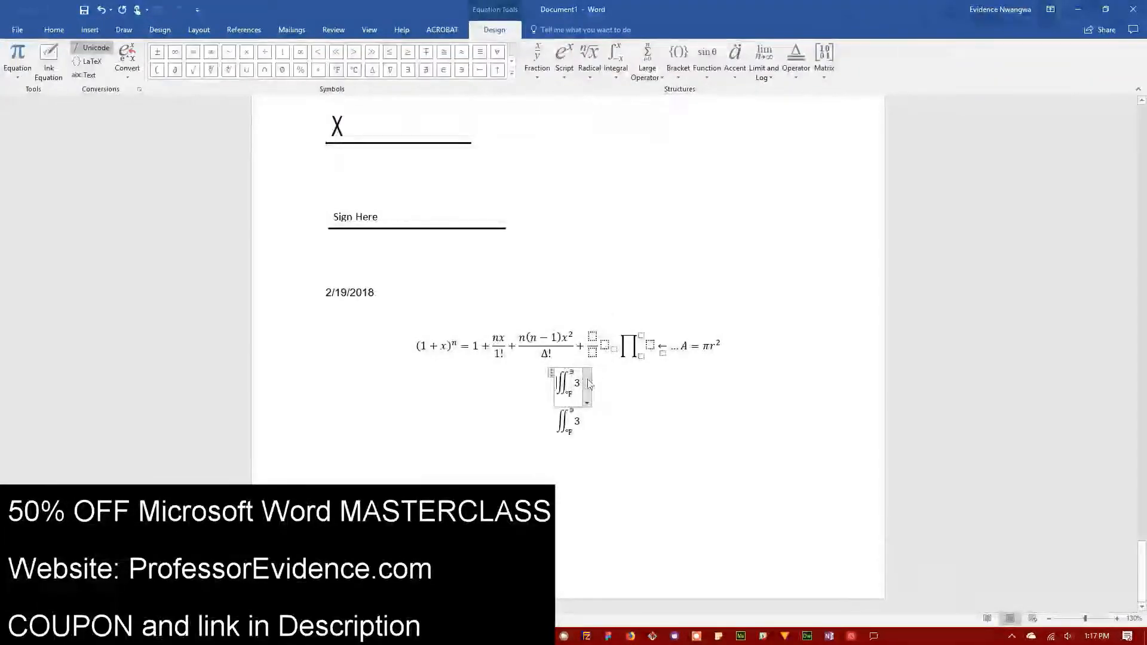
- Try inserting a blank equation on a new line below the two double integrals, and undo it
left_click(586, 403)
left_click(350, 476)
left_click(349, 476)
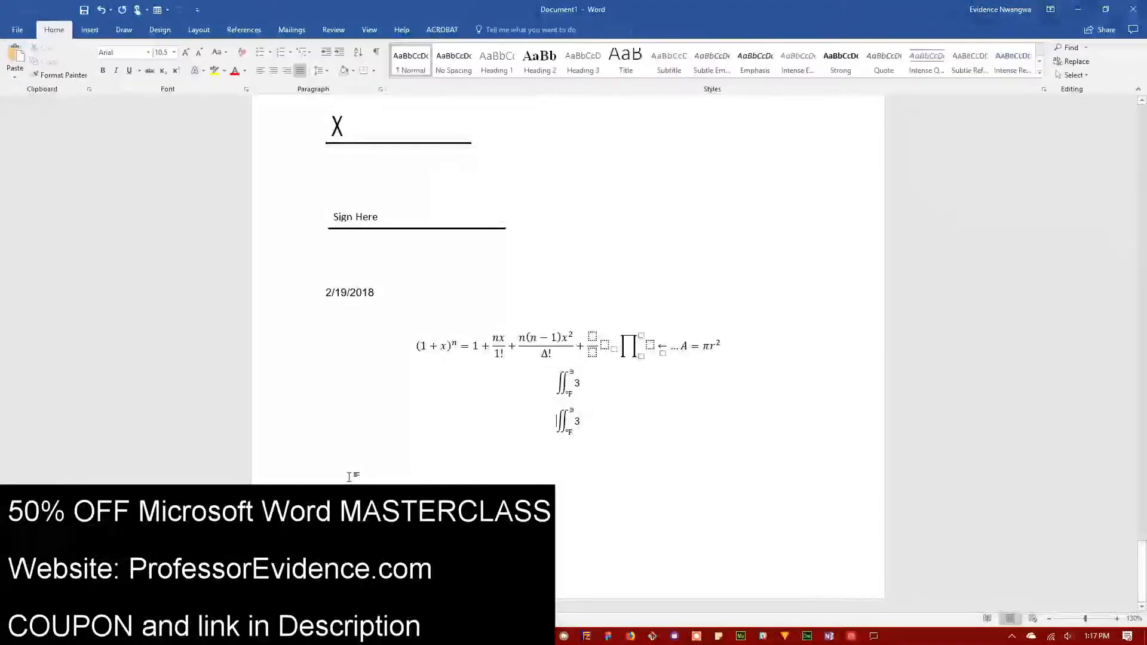
double_click(350, 476)
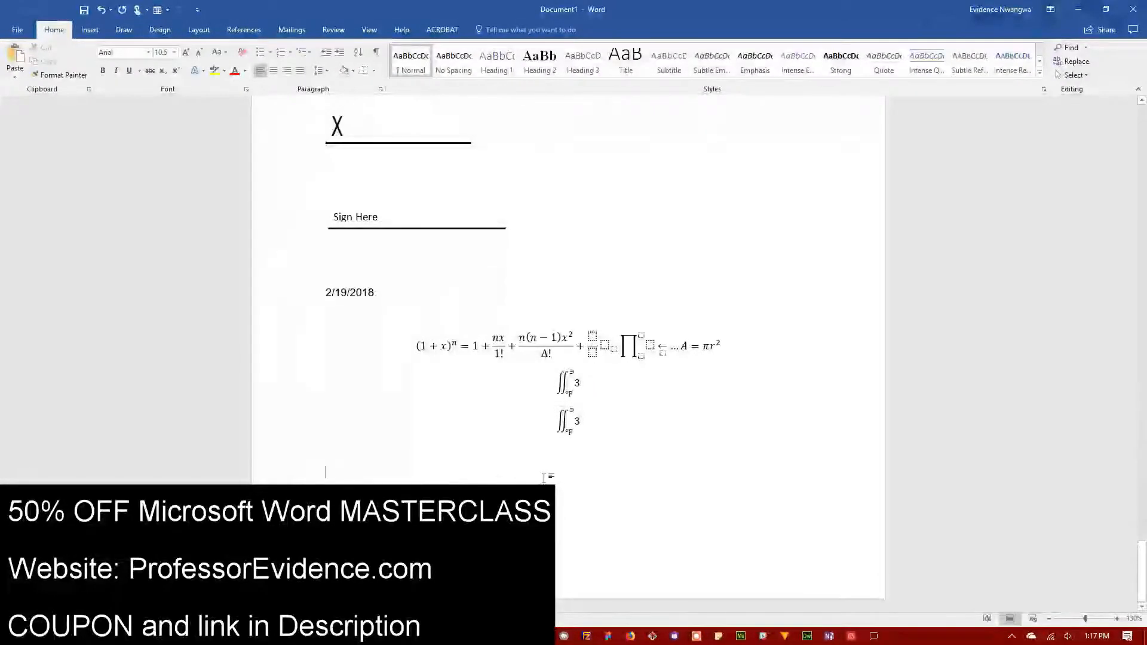
left_click(90, 30)
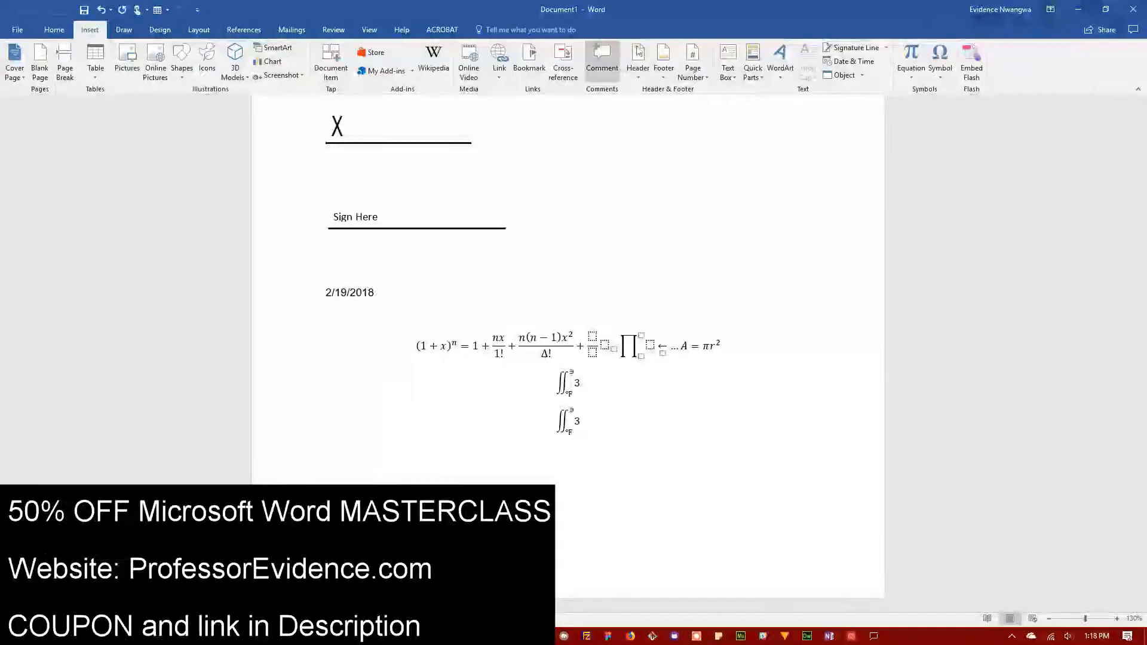
left_click(911, 70)
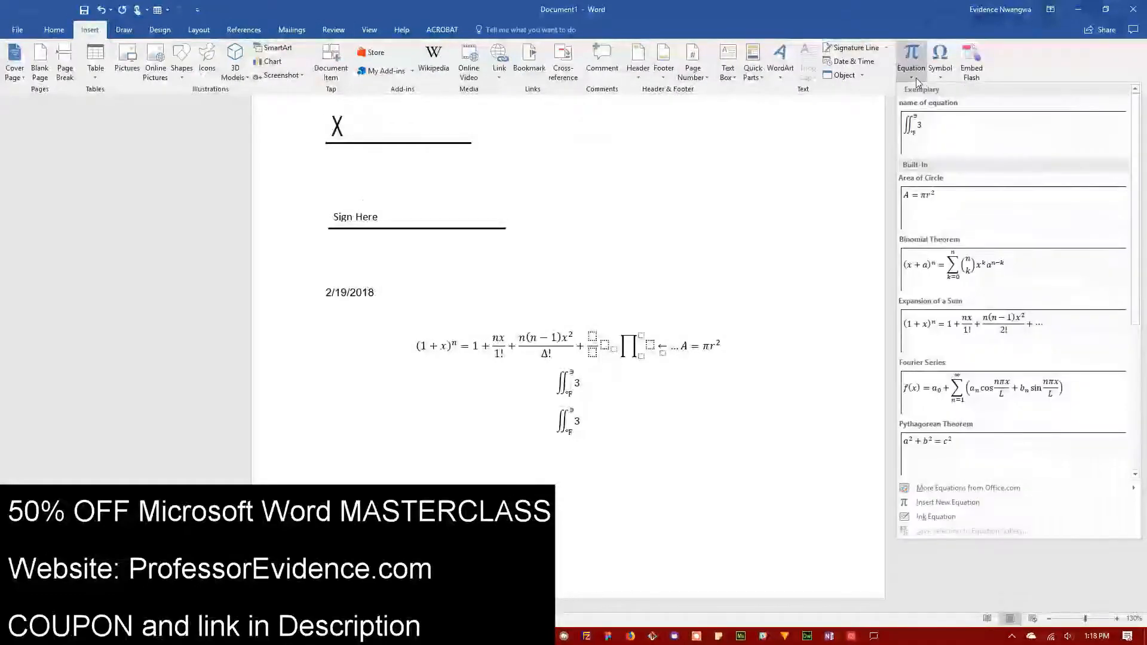
left_click(948, 502)
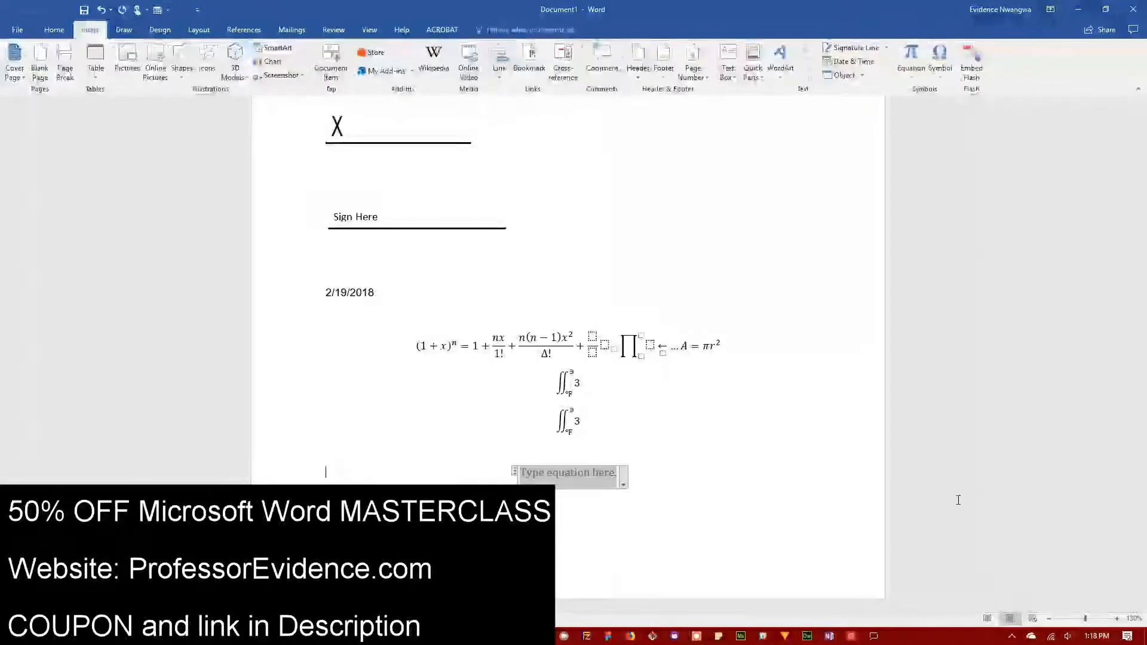
left_click(627, 483)
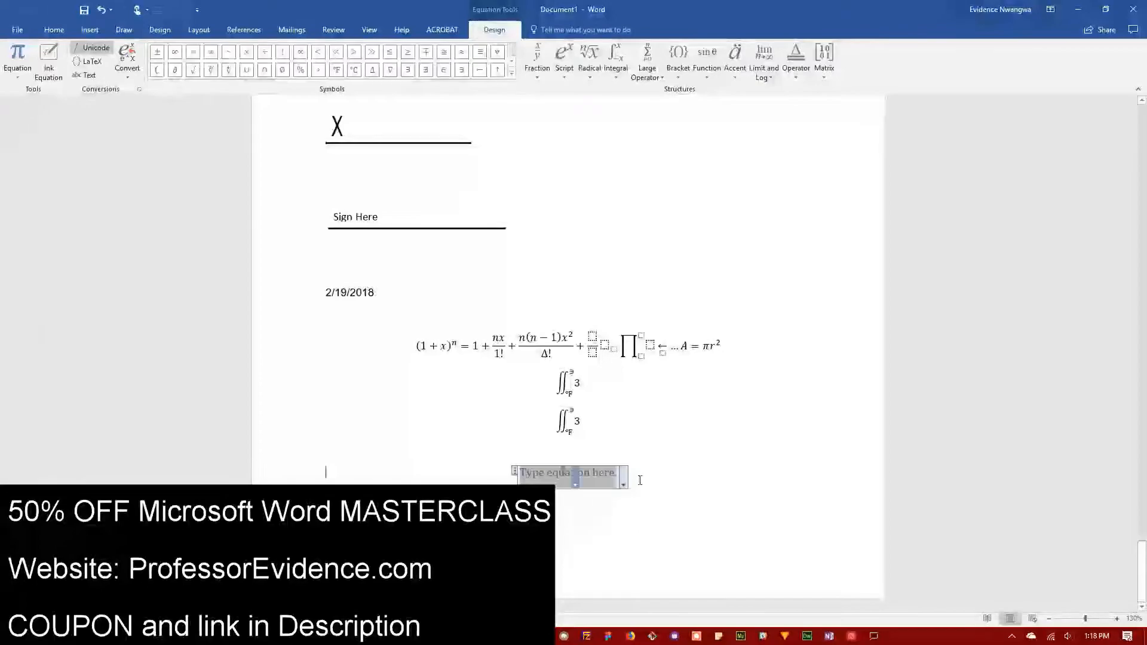
key("ctrl+z")
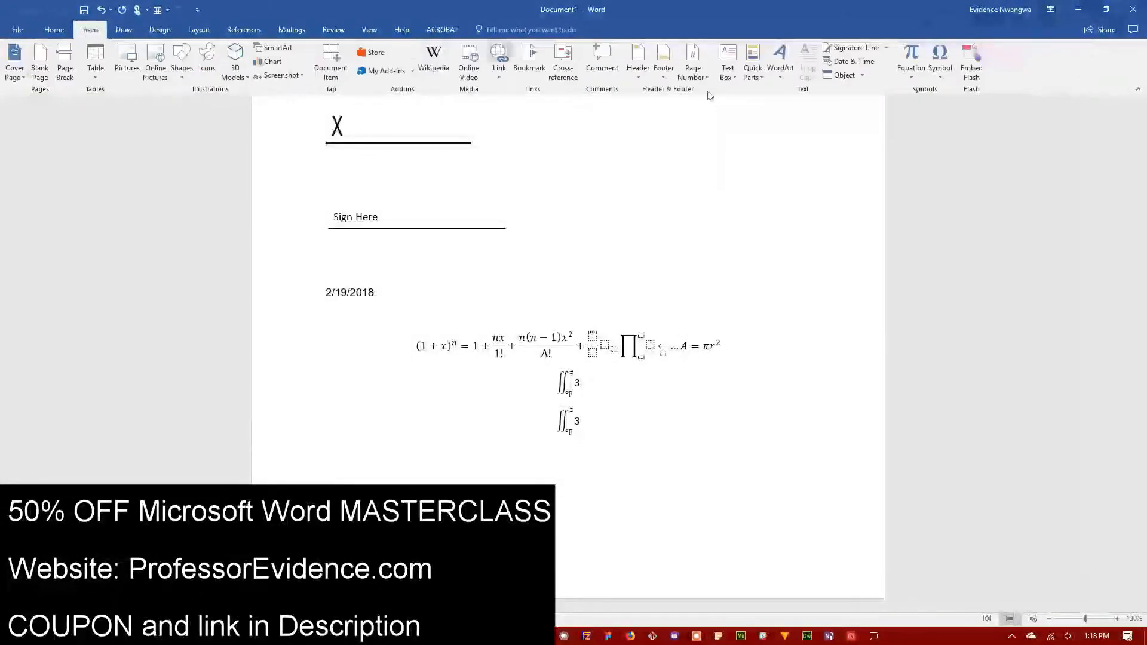
- Start a handwritten ink equation on the empty line below the two double integrals
left_click(911, 77)
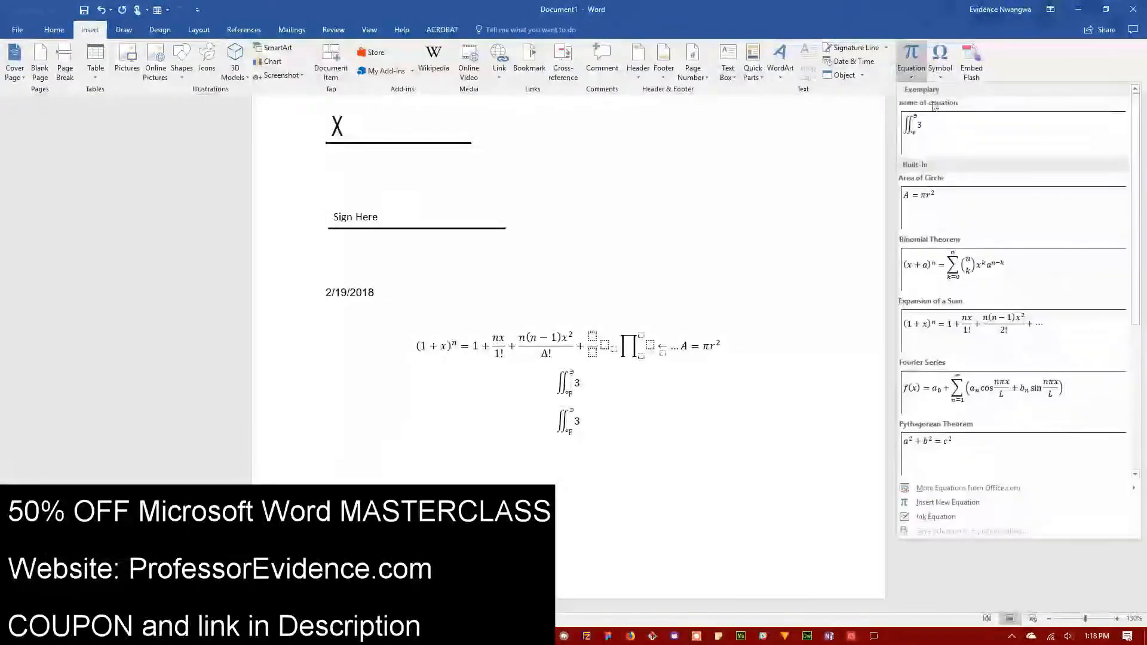
left_click(953, 517)
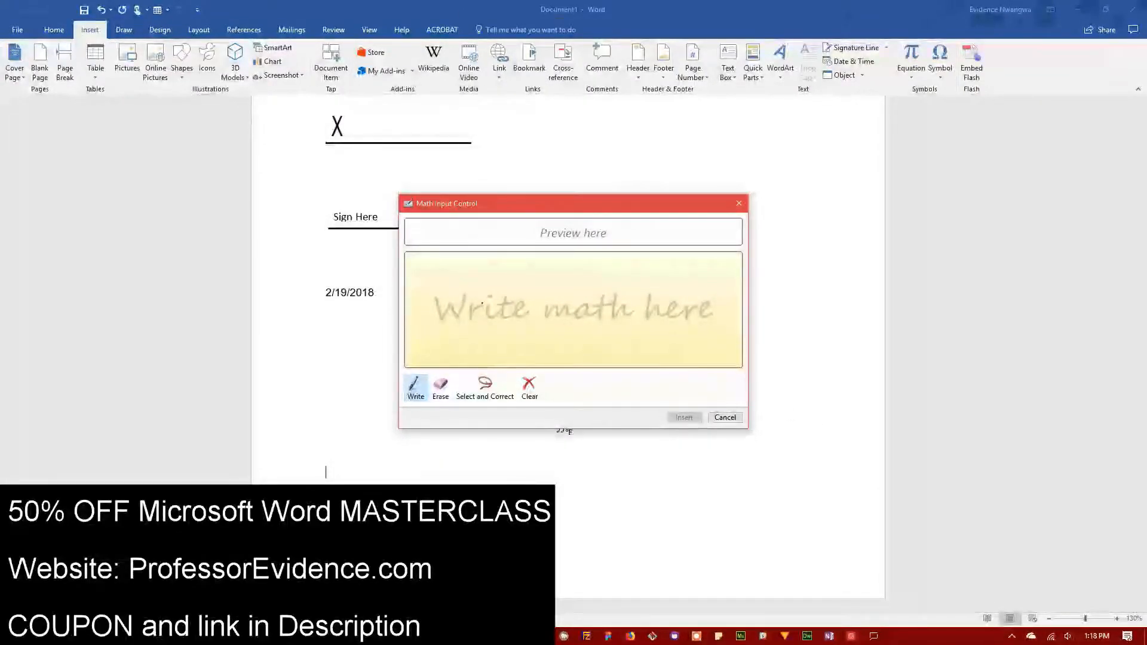
left_click_drag(487, 289, 455, 327)
left_click_drag(462, 287, 507, 337)
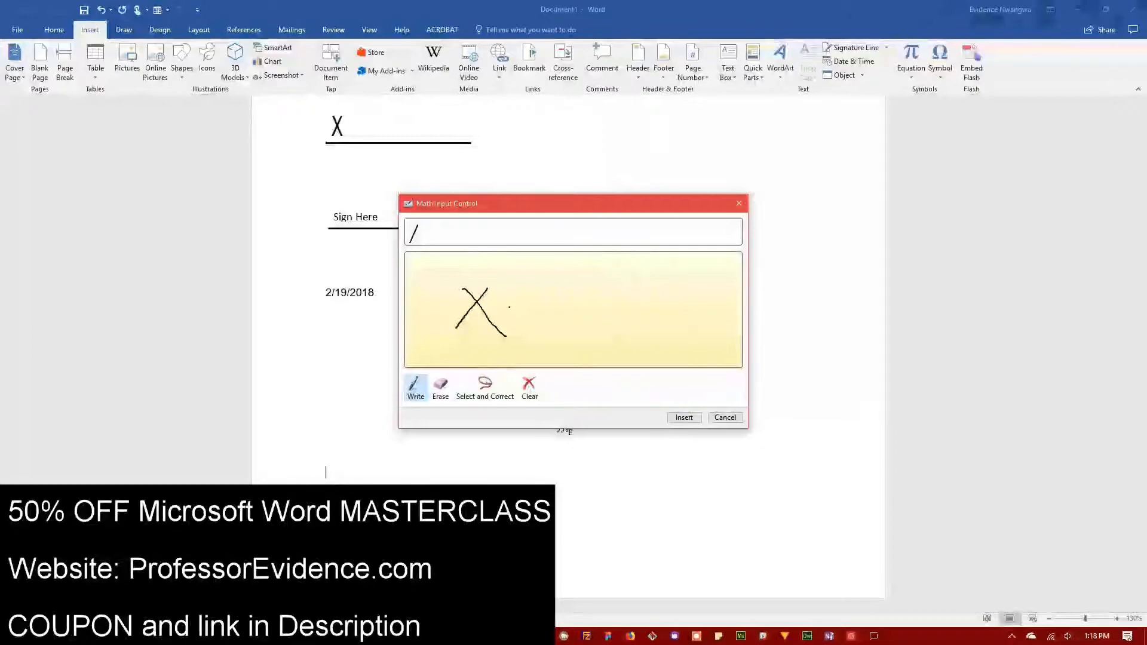
mouse_move(560, 304)
left_mouse_down()
mouse_move(572, 293)
mouse_move(595, 333)
mouse_move(696, 310)
left_mouse_up()
left_click(673, 318)
left_click(677, 302)
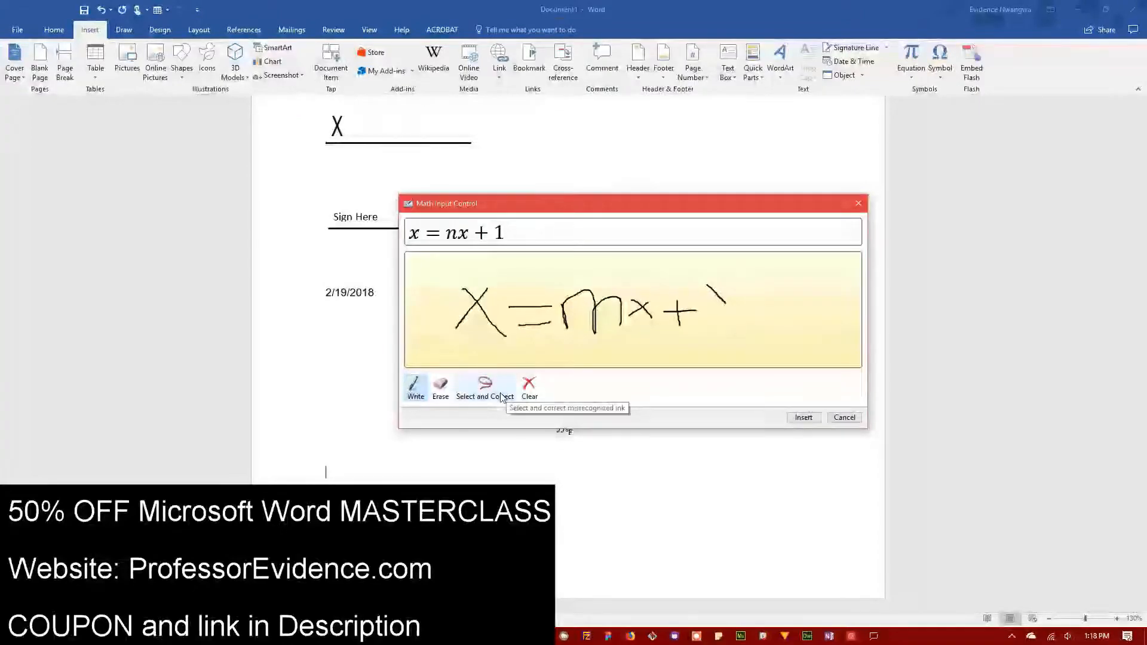
left_click(529, 388)
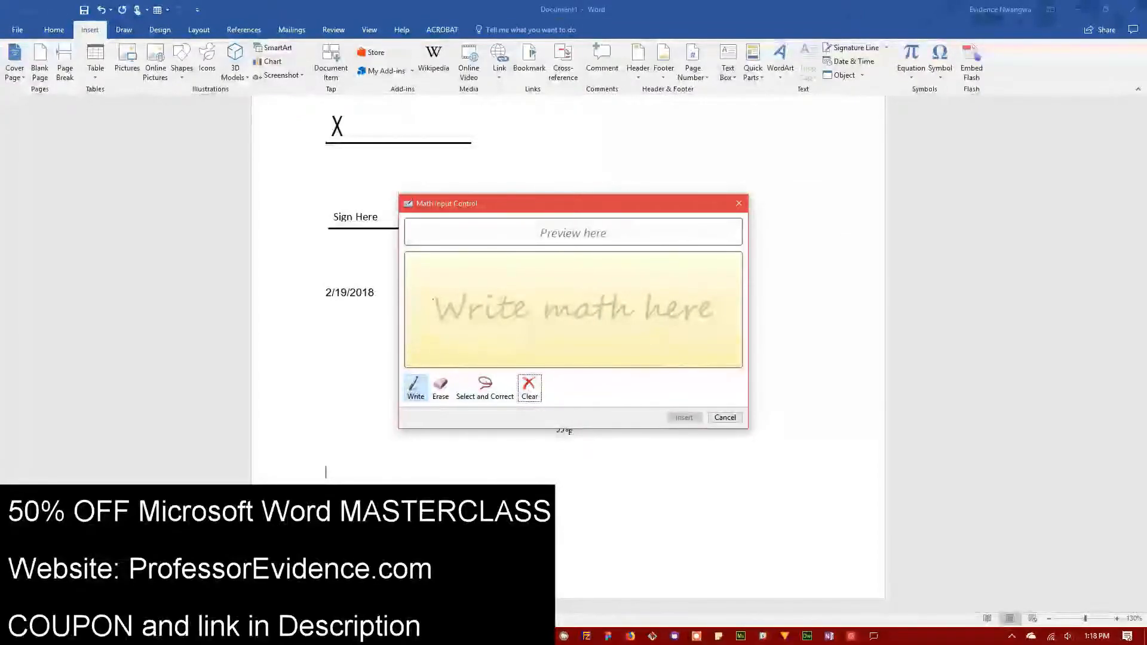
- Handwrite the equation y = mx + B and insert it into the document
left_click_drag(420, 293, 427, 313)
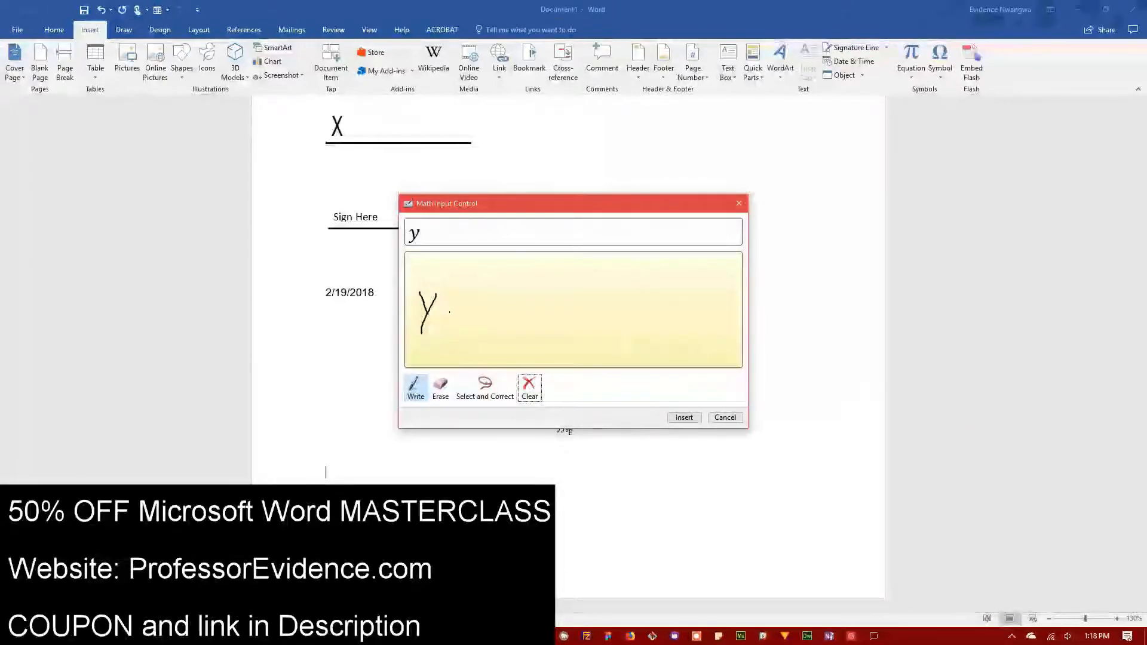
mouse_move(489, 328)
left_mouse_down()
mouse_move(503, 303)
mouse_move(524, 326)
mouse_move(543, 318)
left_mouse_up()
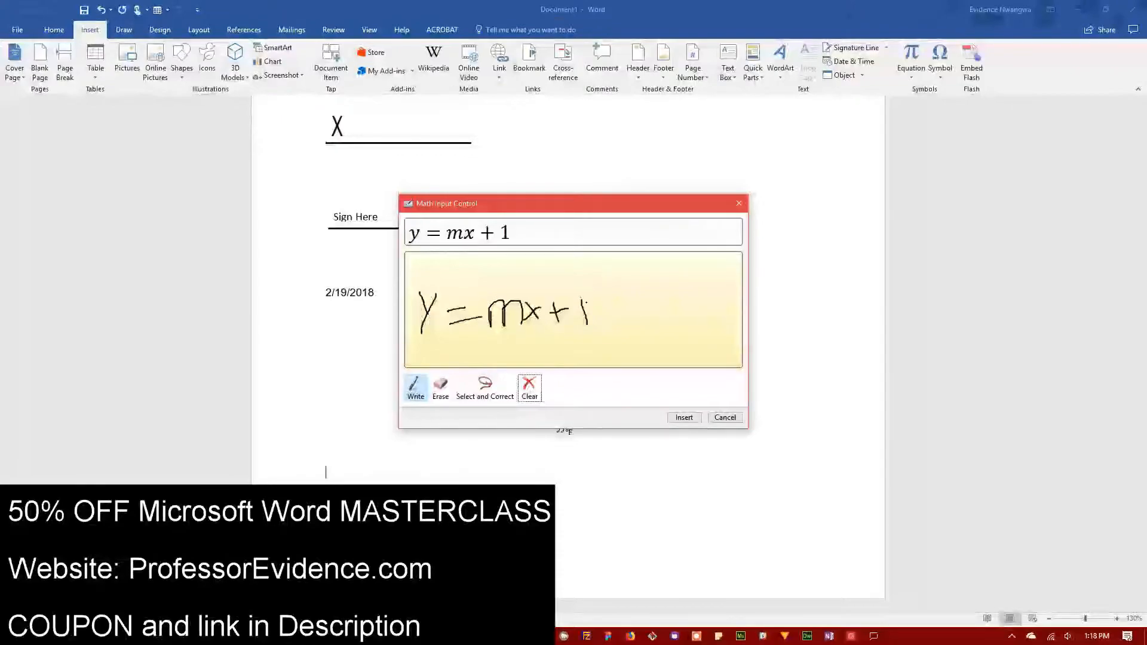
left_click_drag(582, 299, 603, 293)
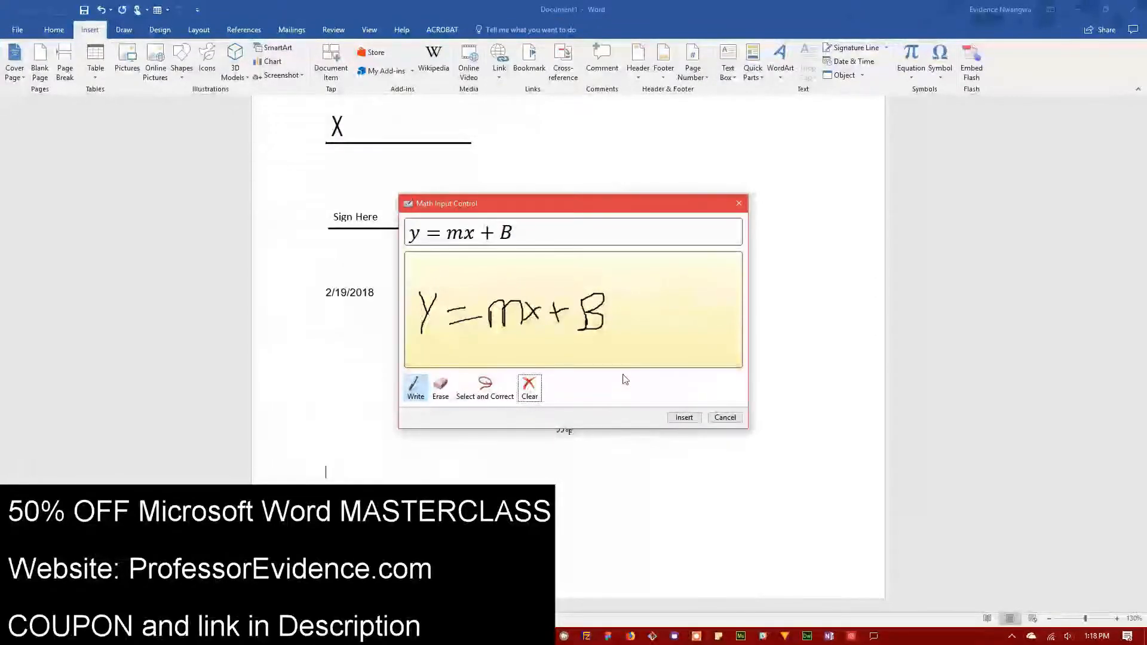
left_click(684, 417)
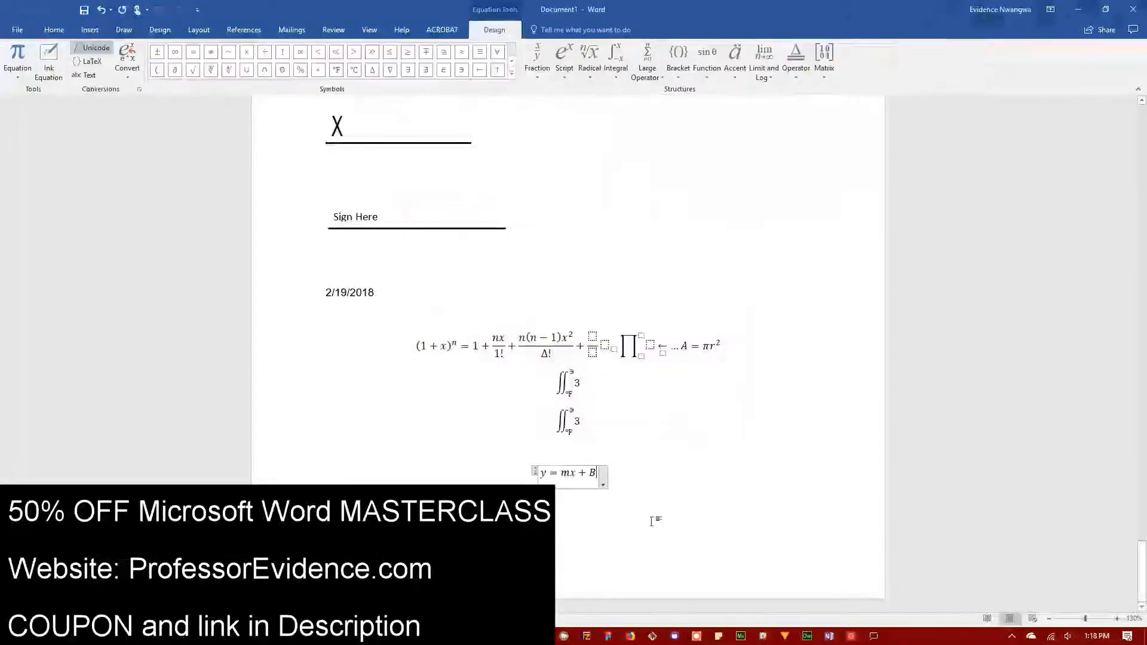
- Start saving the y = mx + B equation as a new building block named "slope" in the Equations gallery
left_click(603, 477)
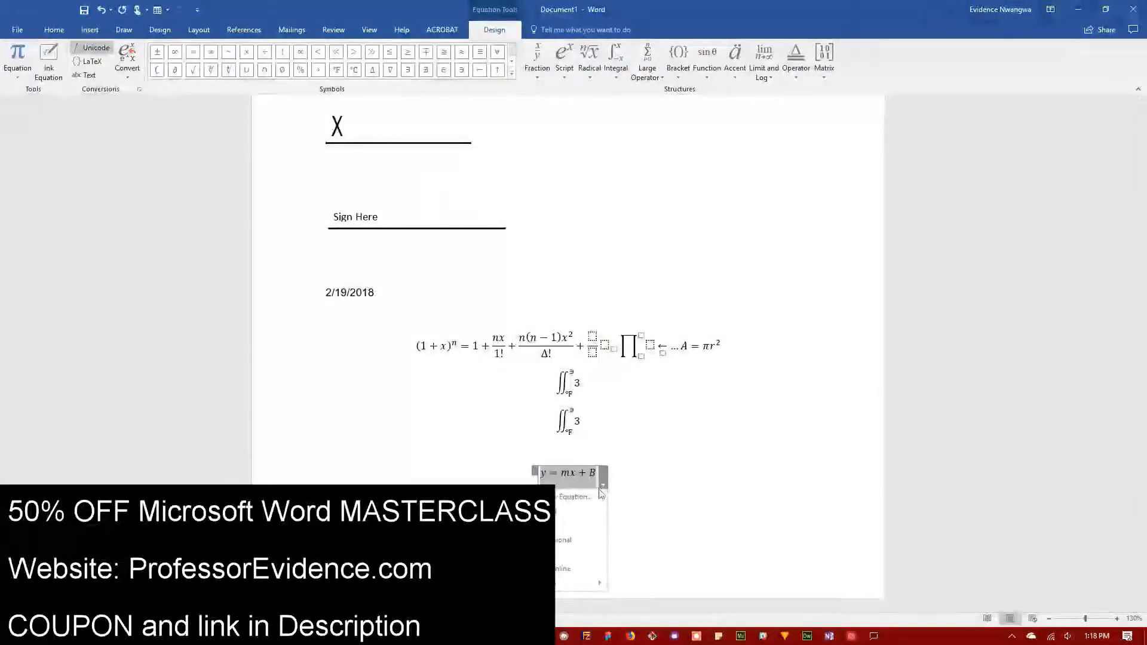
left_click(597, 497)
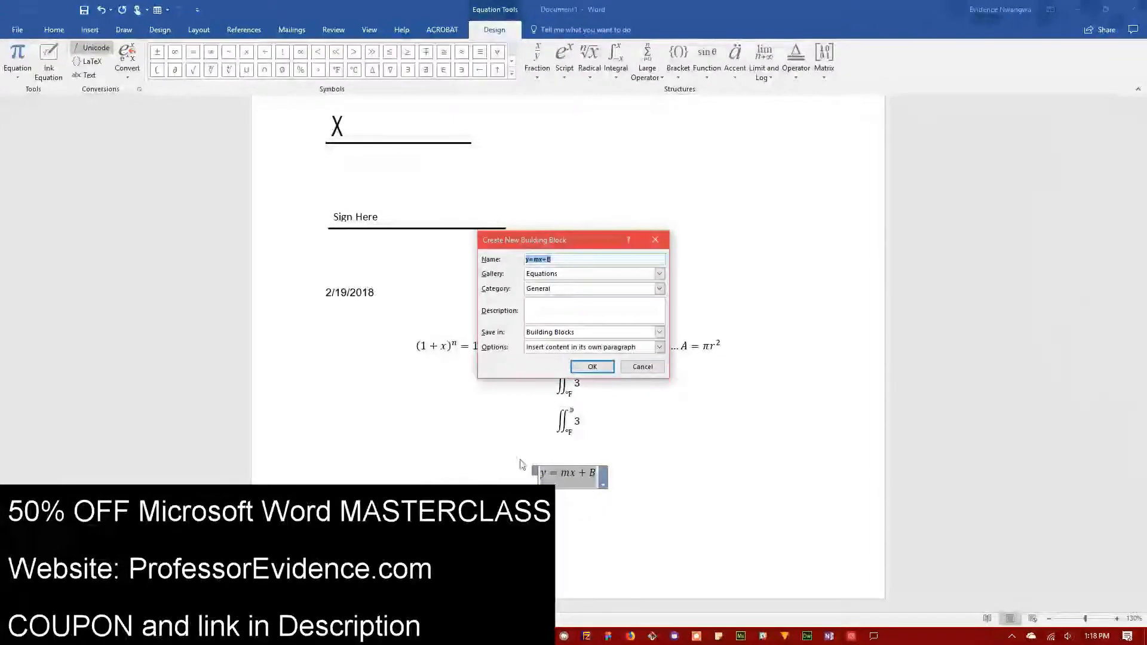
left_click(660, 274)
left_click(663, 273)
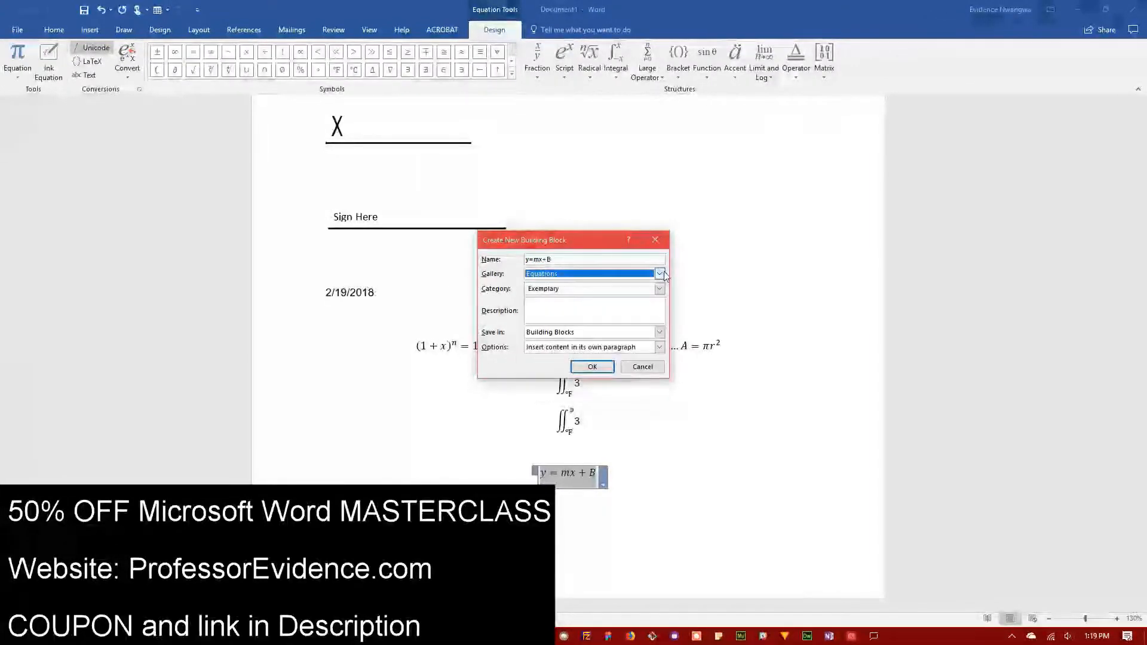
left_click_drag(614, 261, 510, 282)
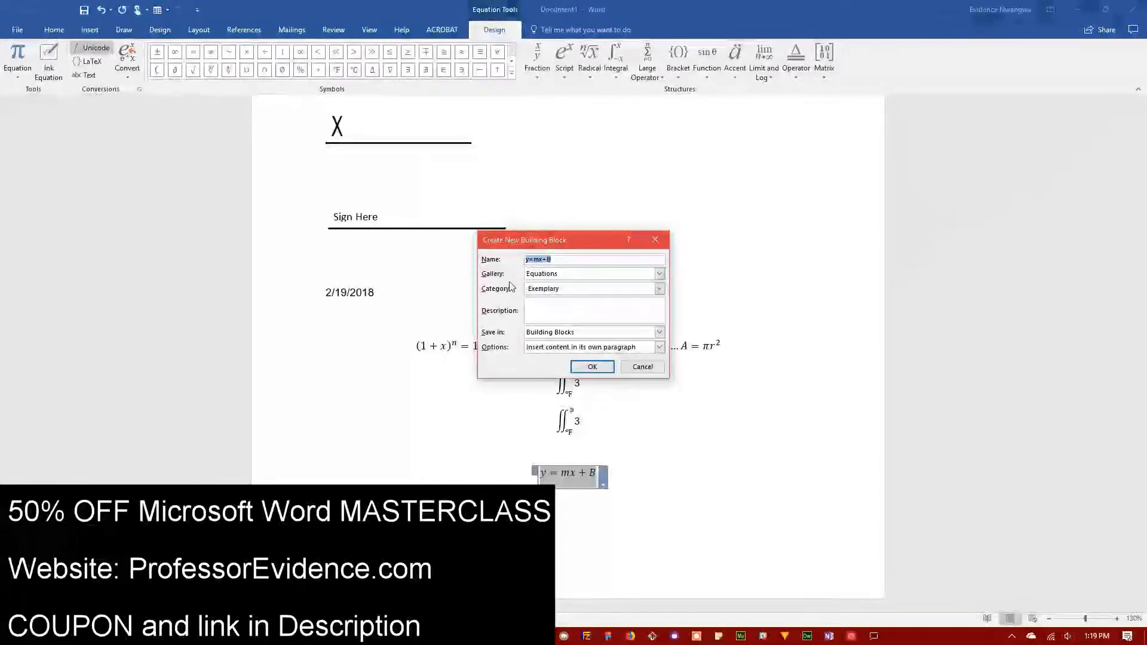
type("slope")
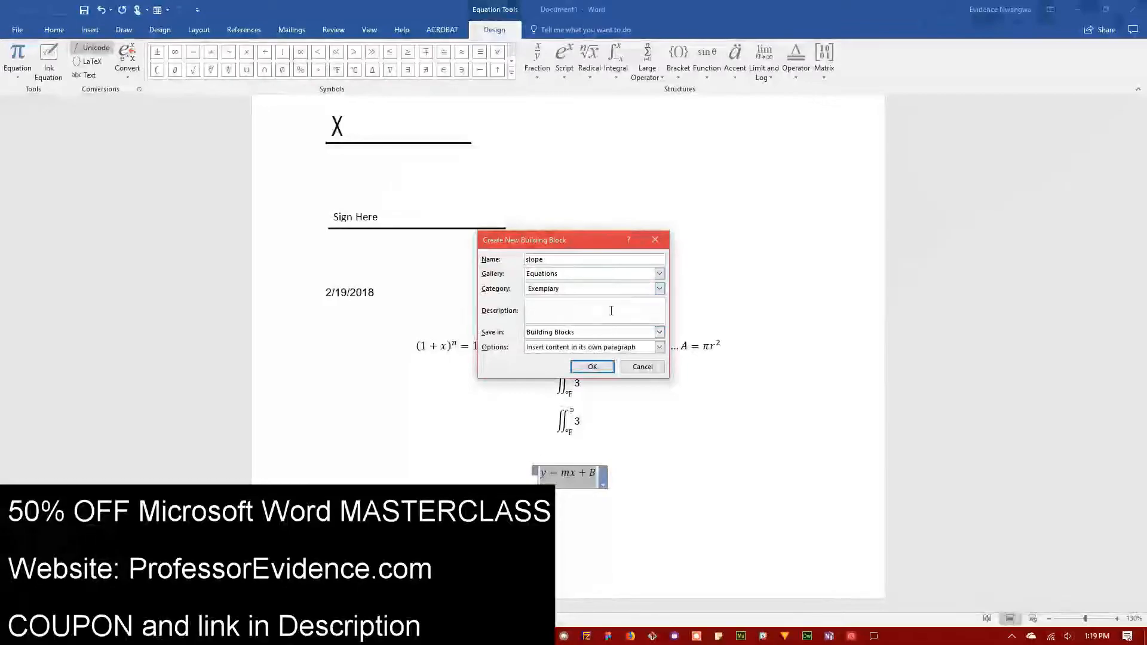
- Describe the building block as "slope of a line" and save it in Normal under the Algebra category
type("slop")
key("BackSpace")
key("BackSpace")
key("BackSpace")
left_click(614, 334)
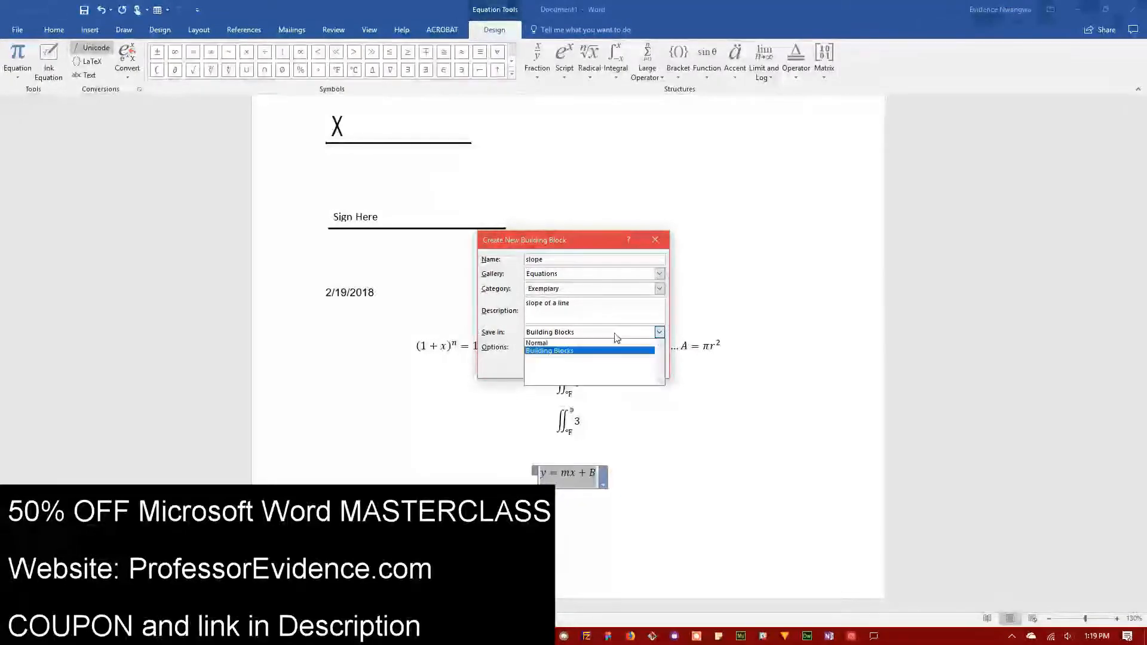
left_click(597, 342)
left_click(592, 289)
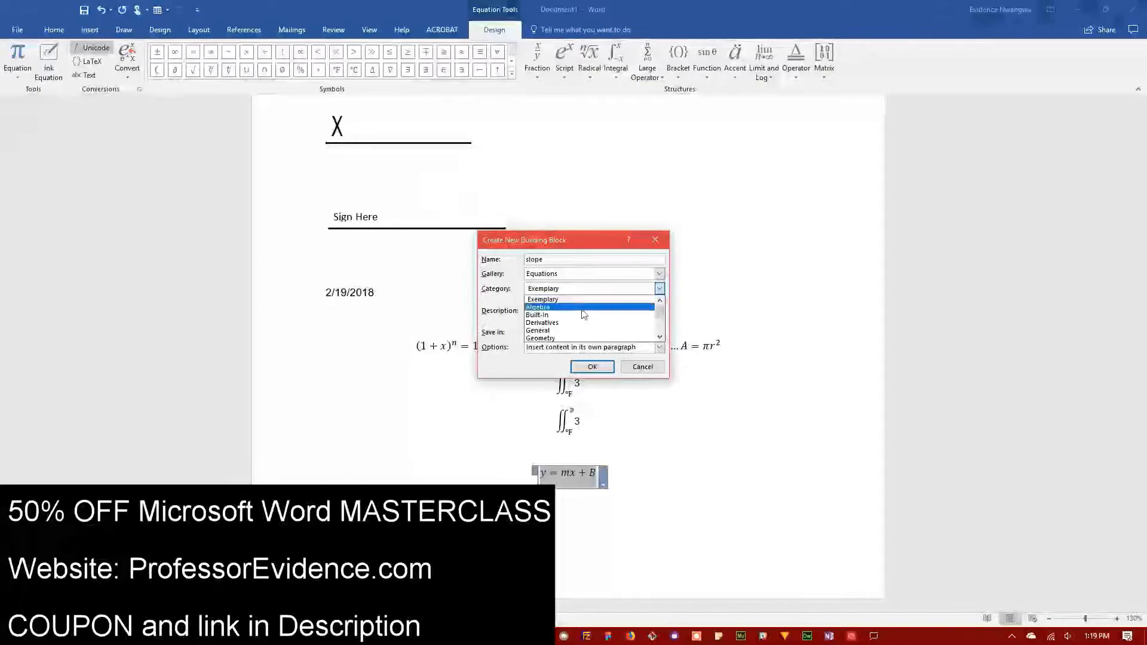
left_click(582, 307)
left_click(587, 368)
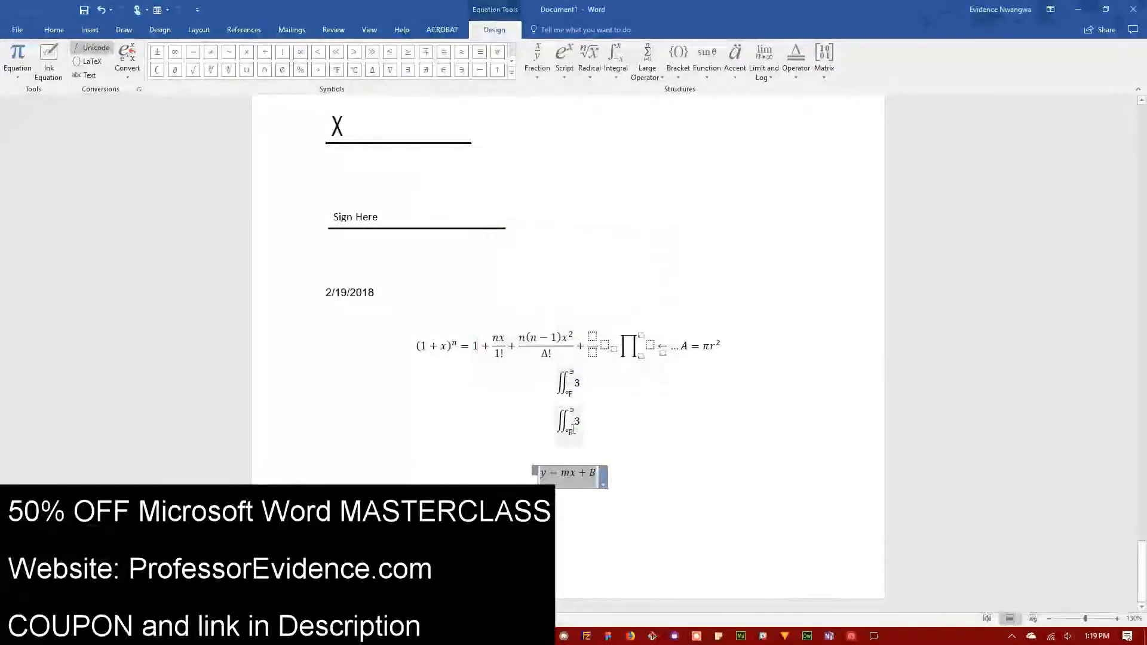
- Insert the saved "slope" equation from the Algebra category directly before the existing y = mx + B equation
left_click(541, 472)
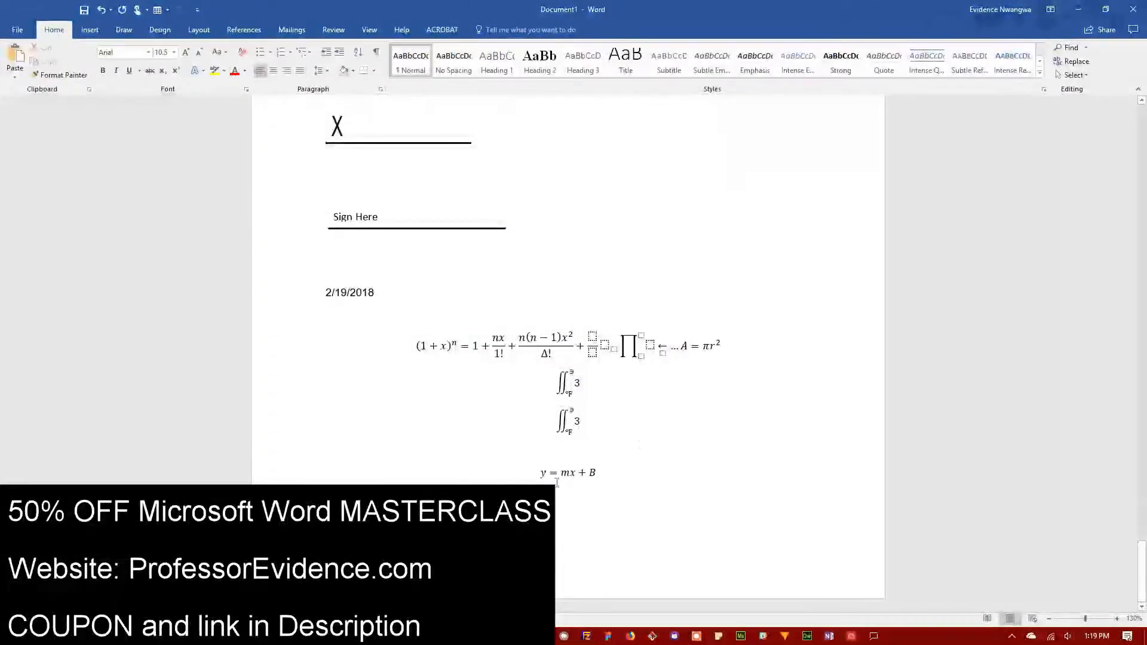
left_click(90, 29)
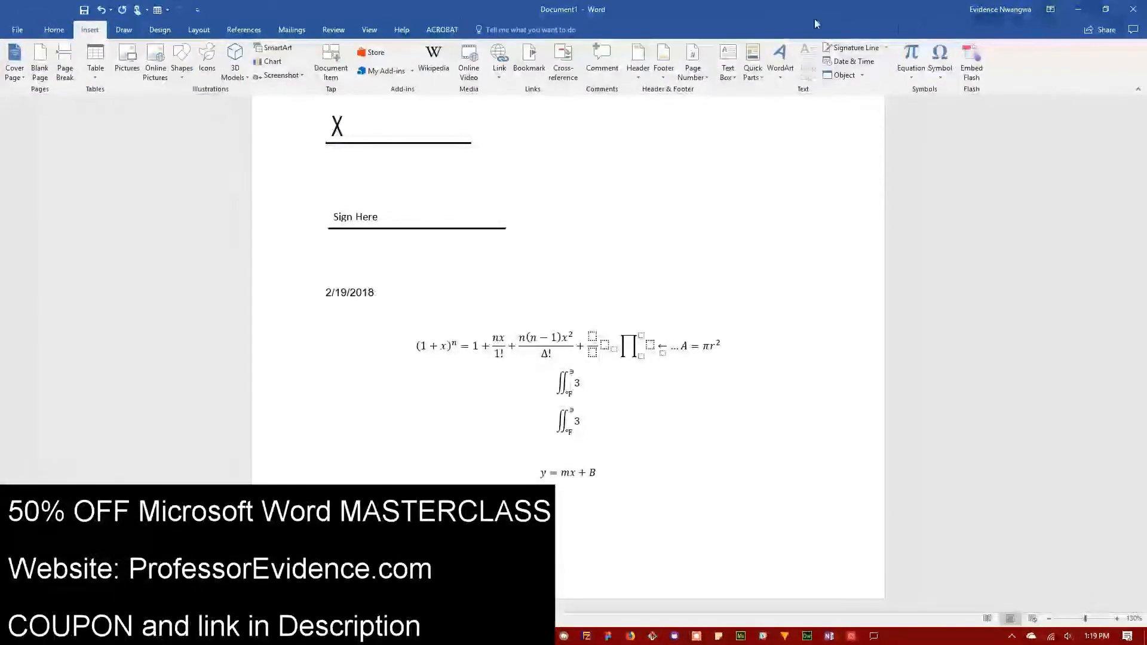
left_click(915, 73)
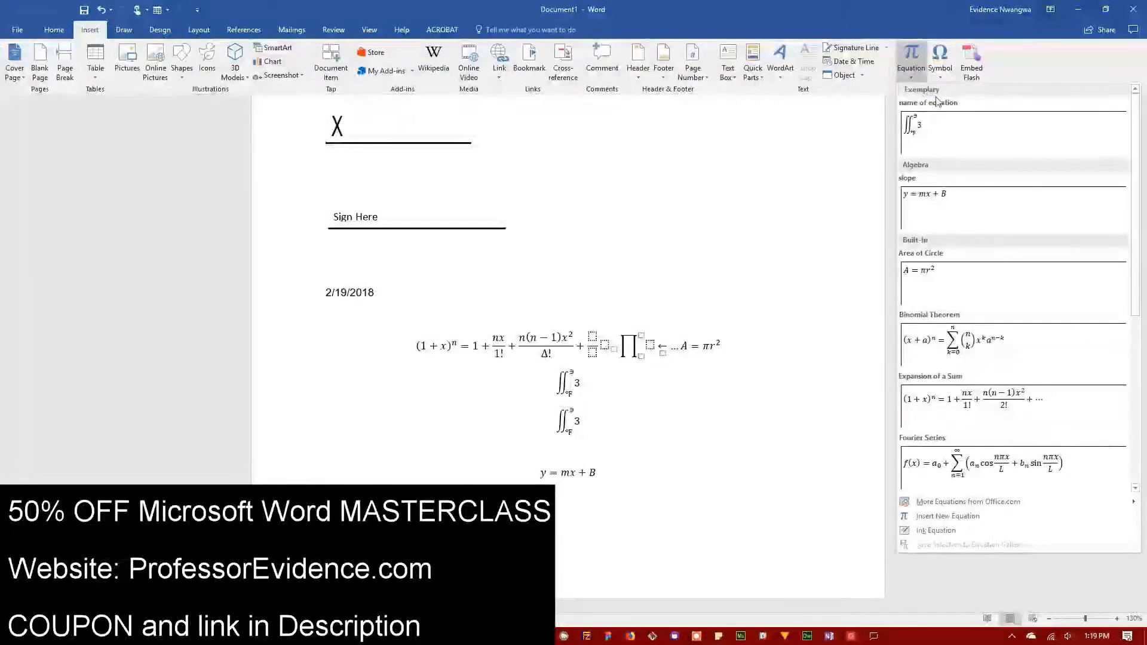
left_click(933, 201)
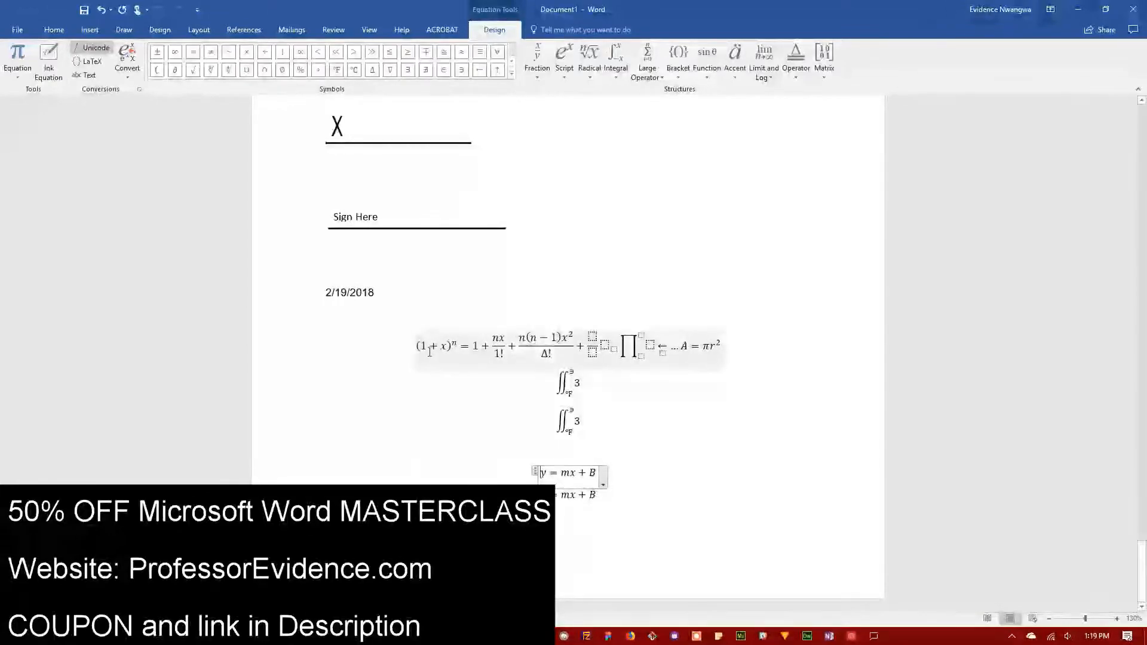
- Delete all the equations below the date and place the cursor on the empty line under it
left_click_drag(415, 321, 637, 521)
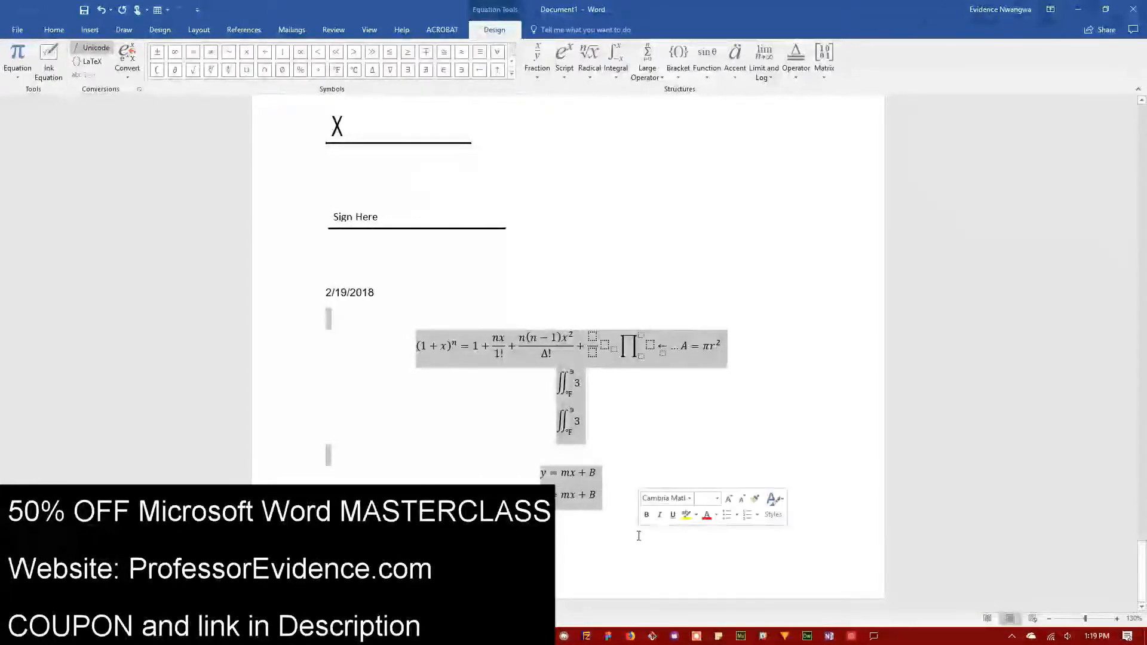
key("Delete")
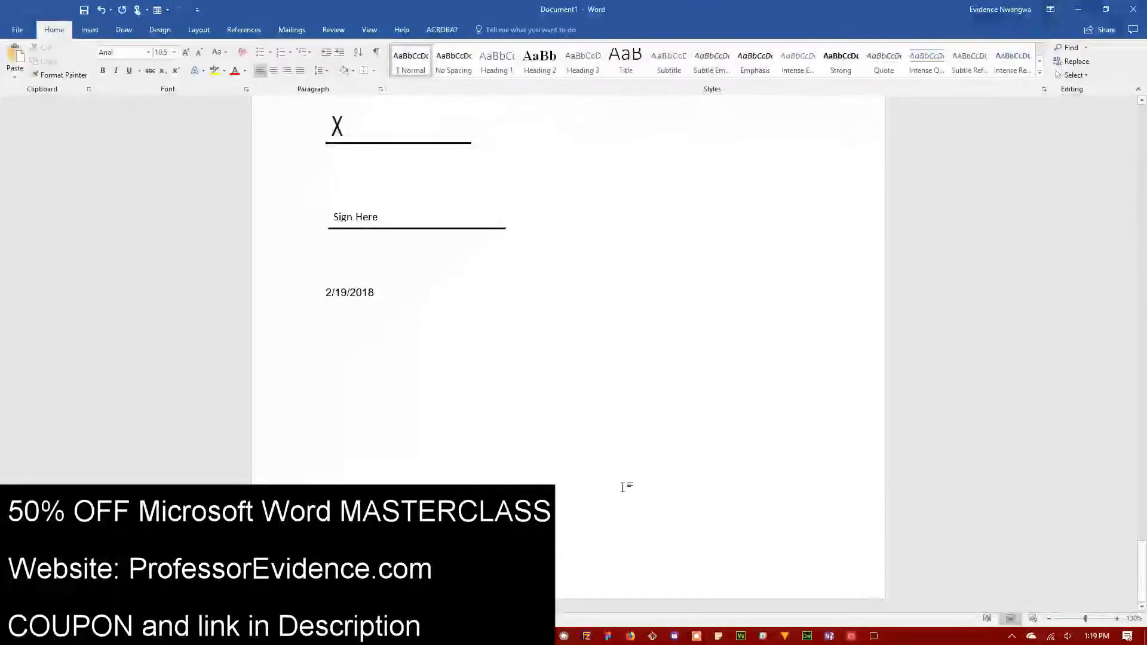
left_click(328, 333)
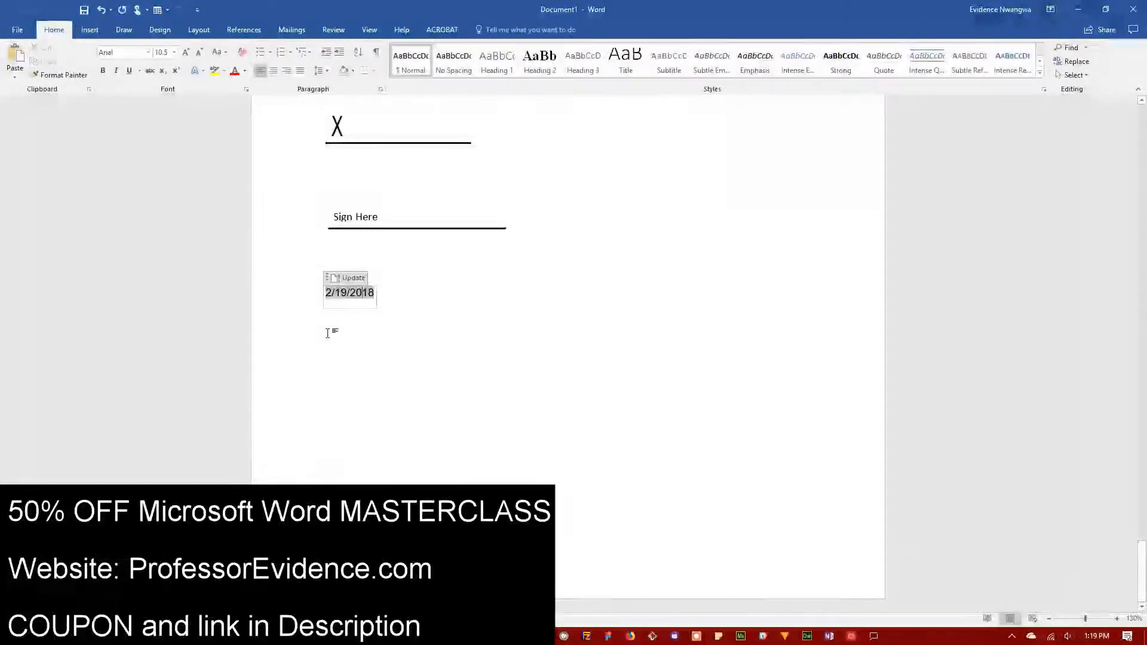
- Open the full symbol list for inserting a symbol and move its dialog clear of the text
left_click(89, 30)
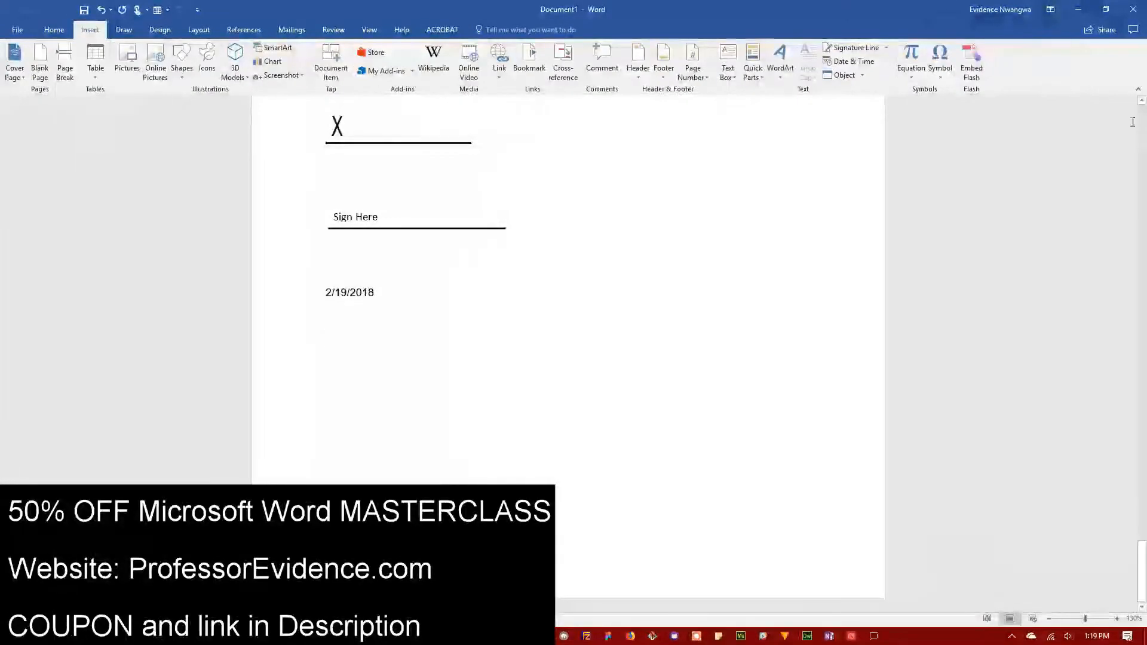
left_click(949, 73)
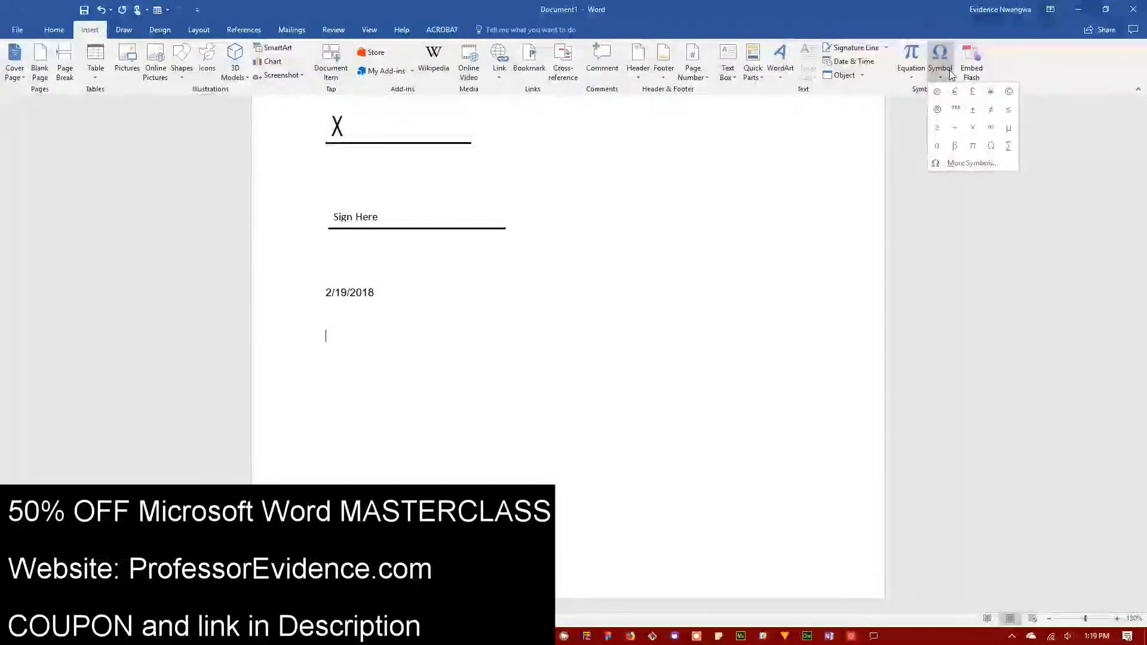
left_click(961, 163)
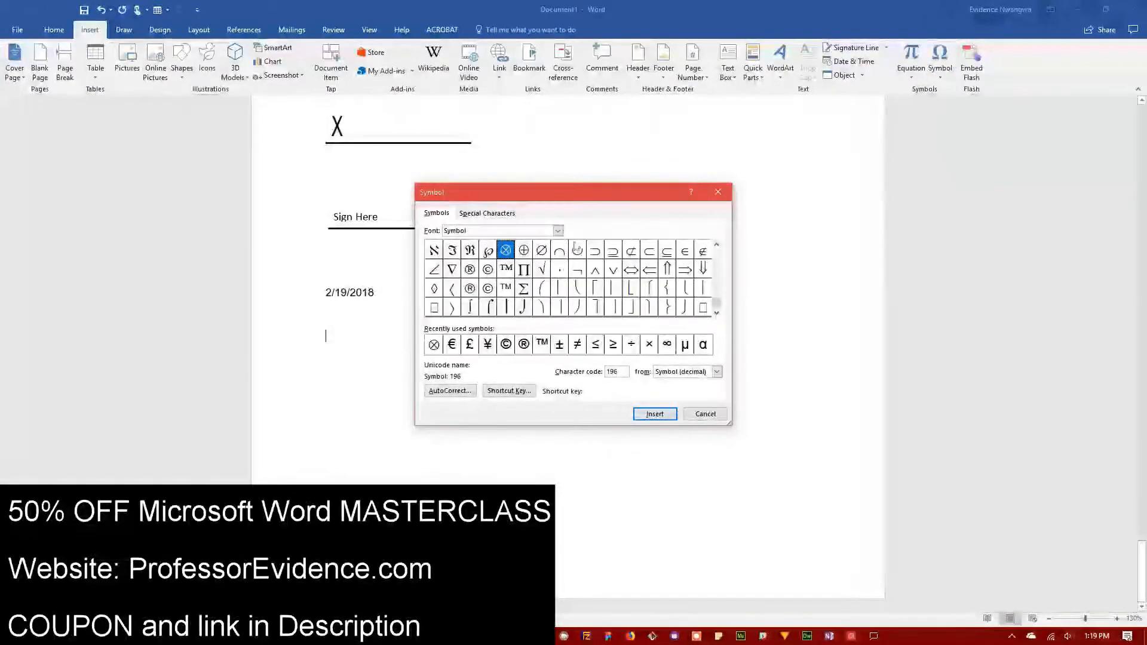
left_click_drag(567, 192, 683, 138)
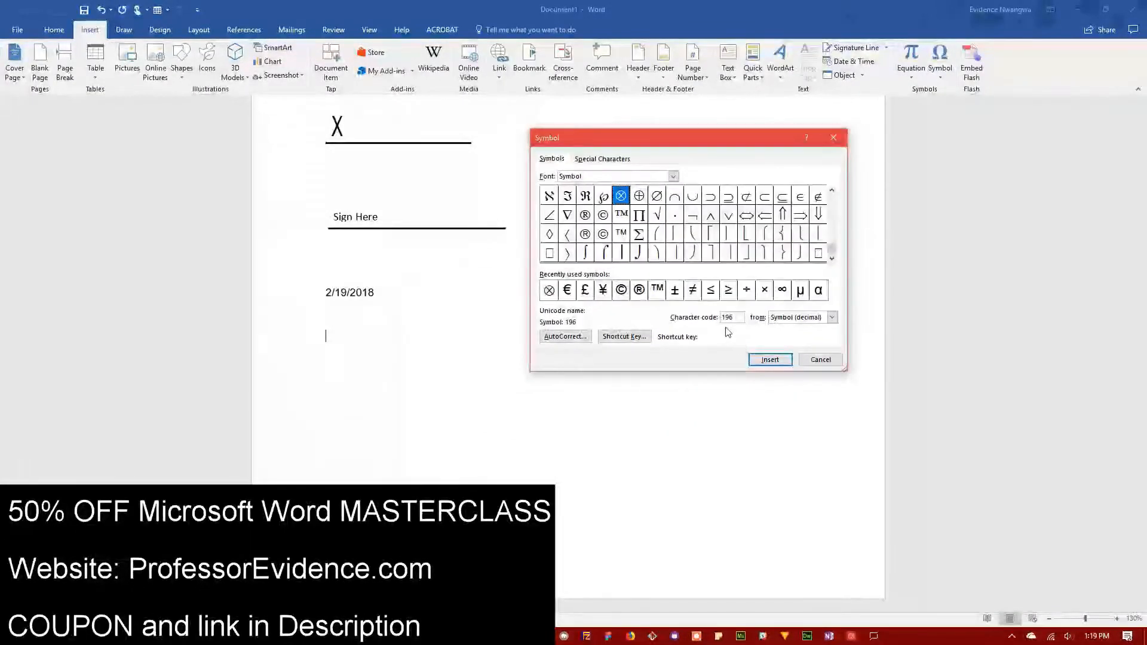
- Check the shortcut key assignment for the circled-times symbol and look through the characters of the Symbol font
left_click(642, 338)
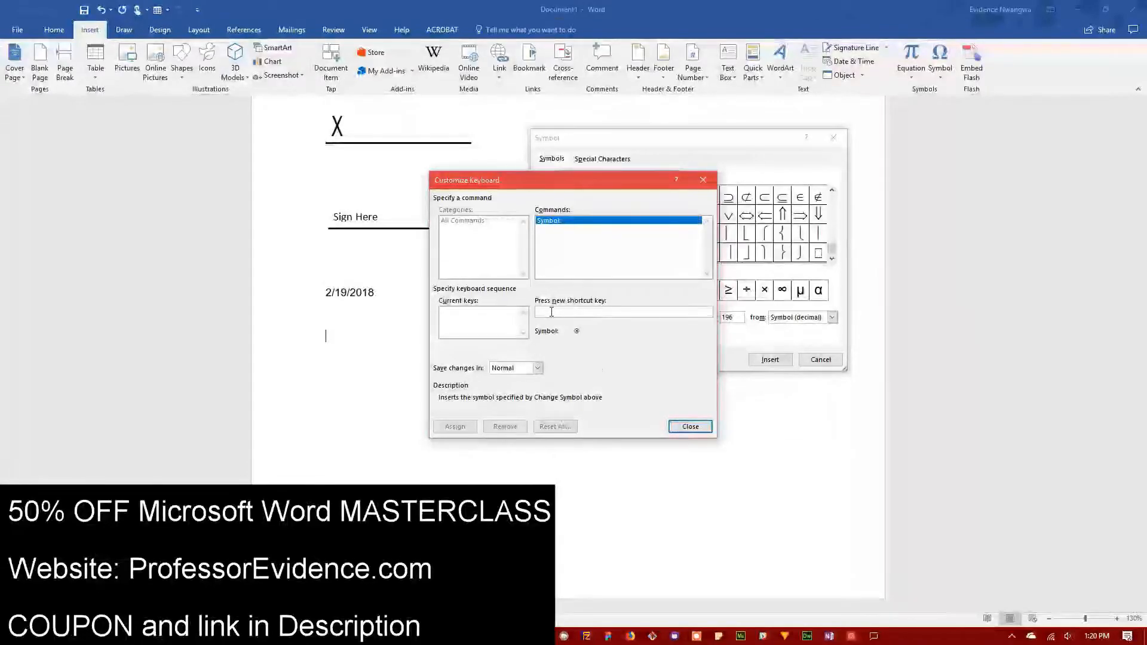
left_click(691, 428)
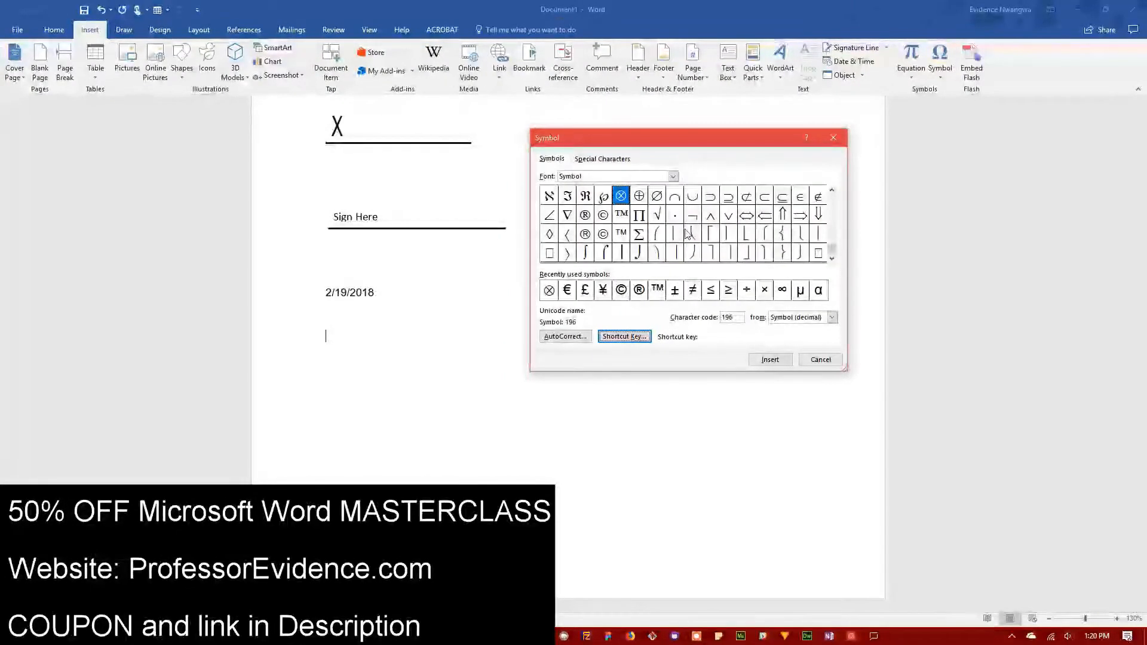
left_click(801, 234)
scroll(804, 234, "up", 5)
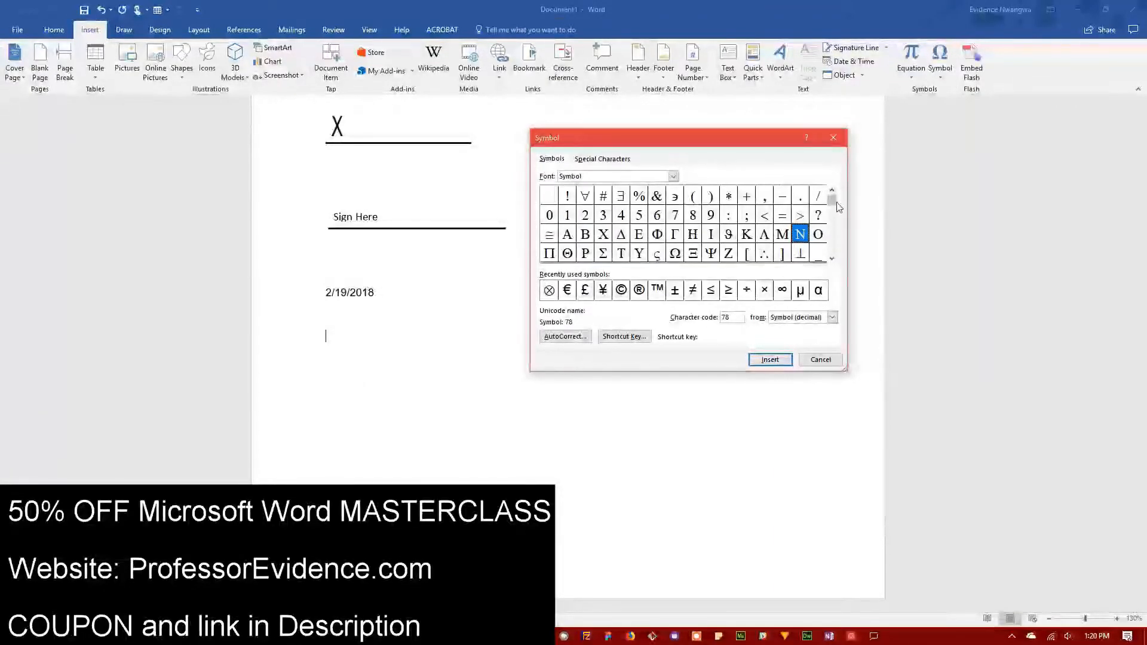
left_click(830, 258)
left_click(830, 258)
left_click(830, 258)
left_click(830, 258)
left_click(829, 257)
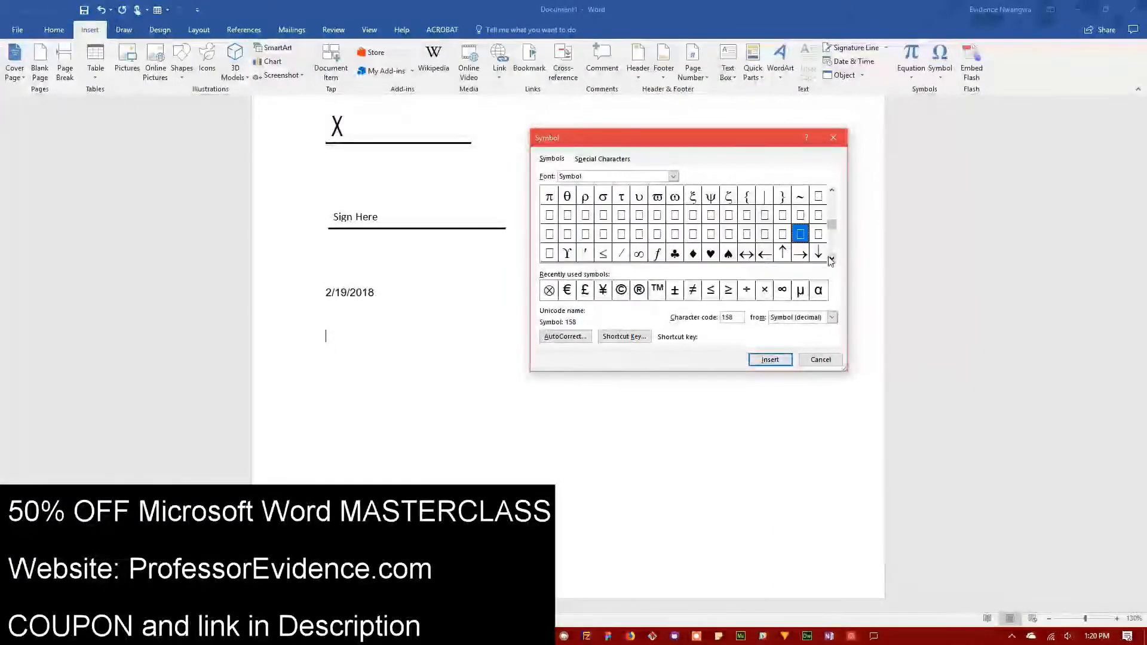
- Browse the symbol sets of the Stephen, Splash, Snowdrift and Source Code Pro Light fonts
left_click(673, 176)
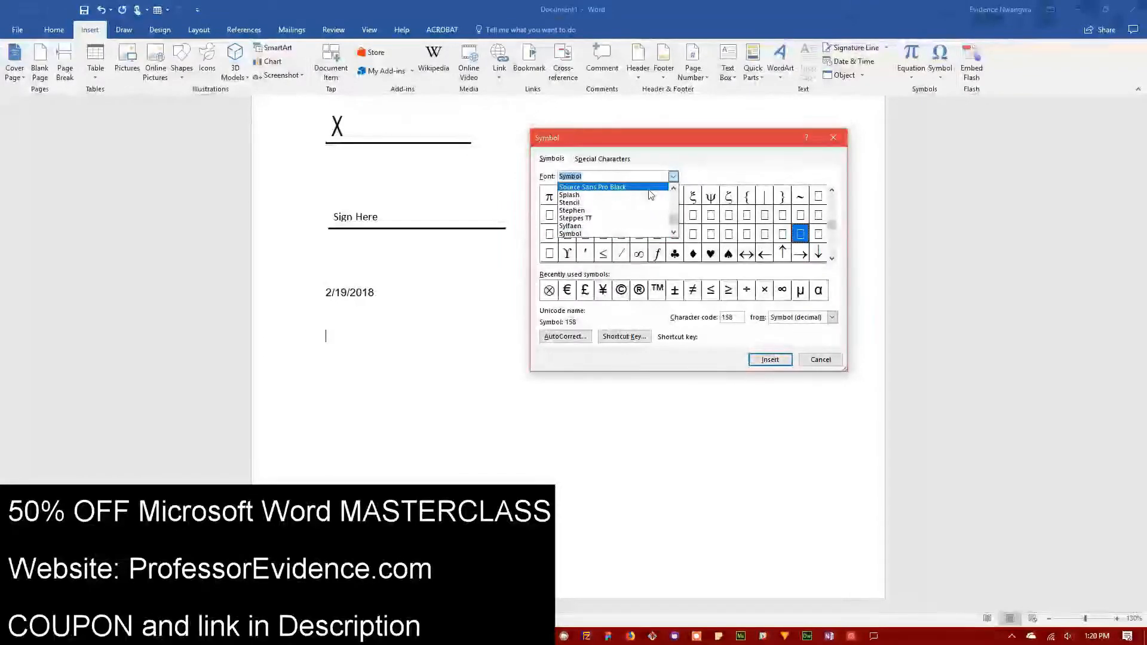
left_click(625, 210)
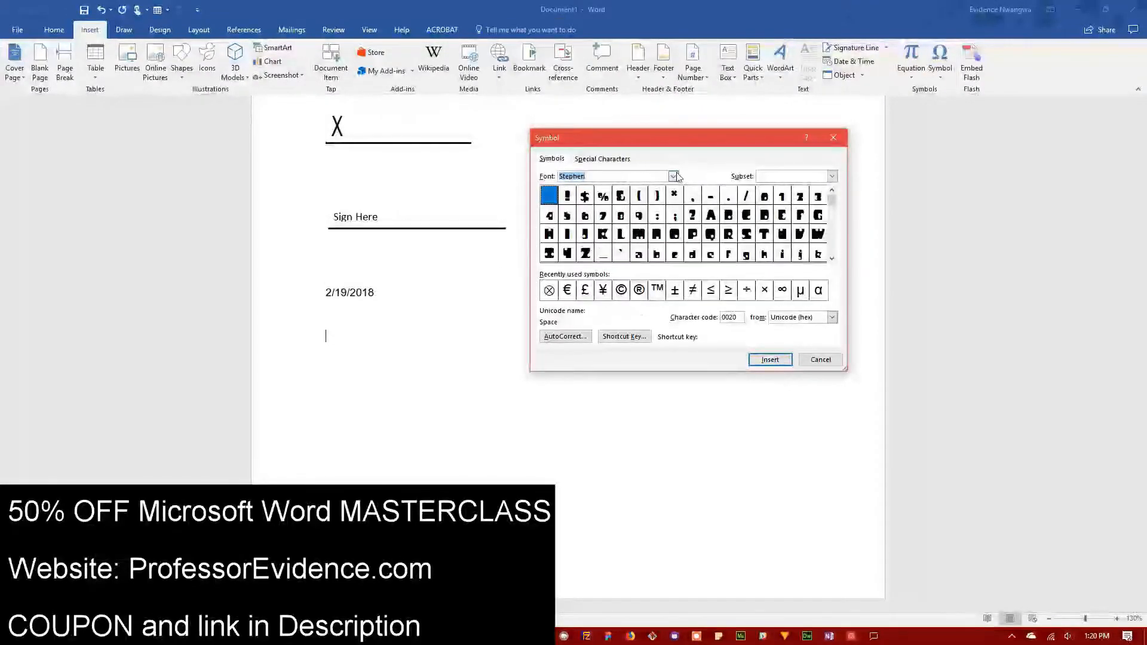
left_click(674, 176)
left_click(650, 196)
left_click(673, 178)
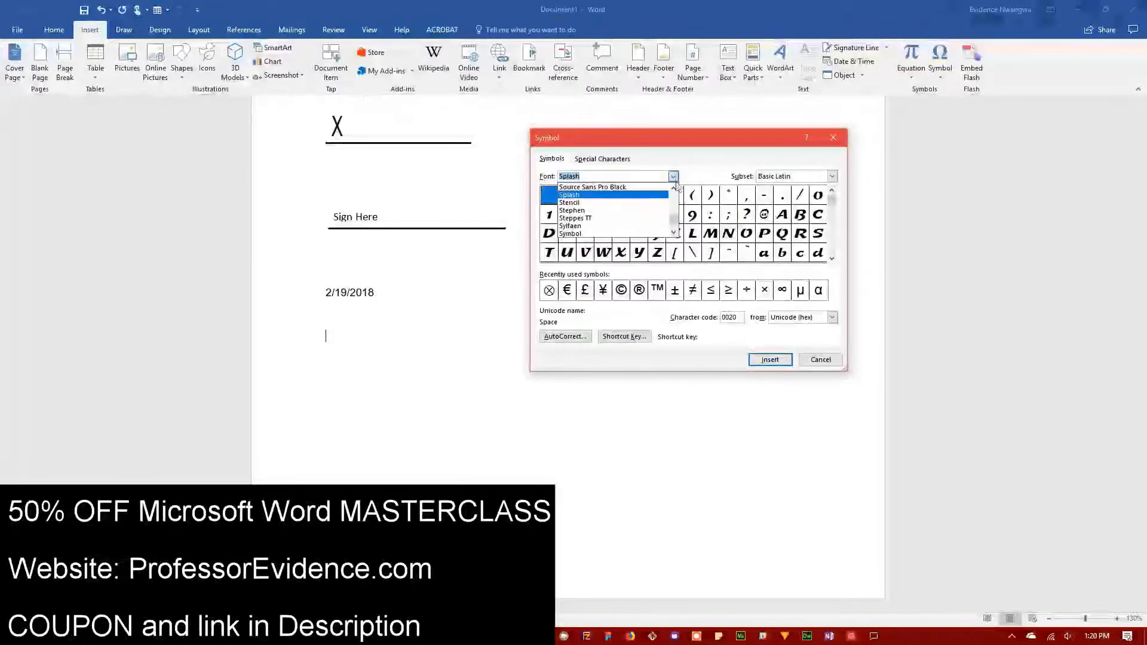
scroll(676, 188, "up", 3)
left_click(655, 205)
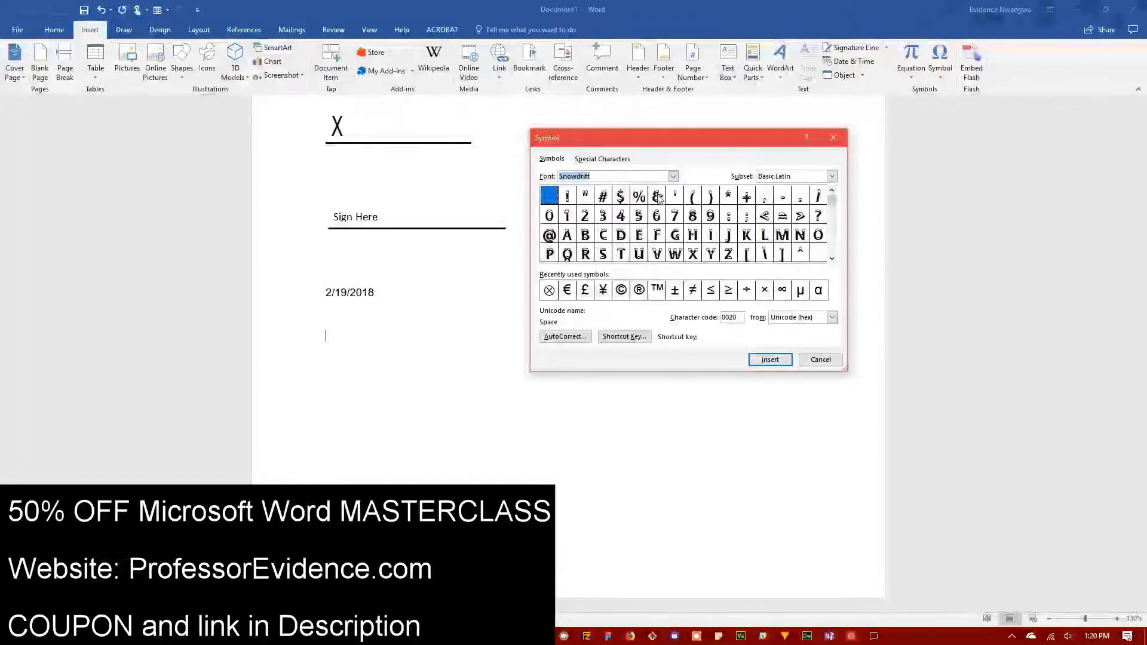
left_click(673, 177)
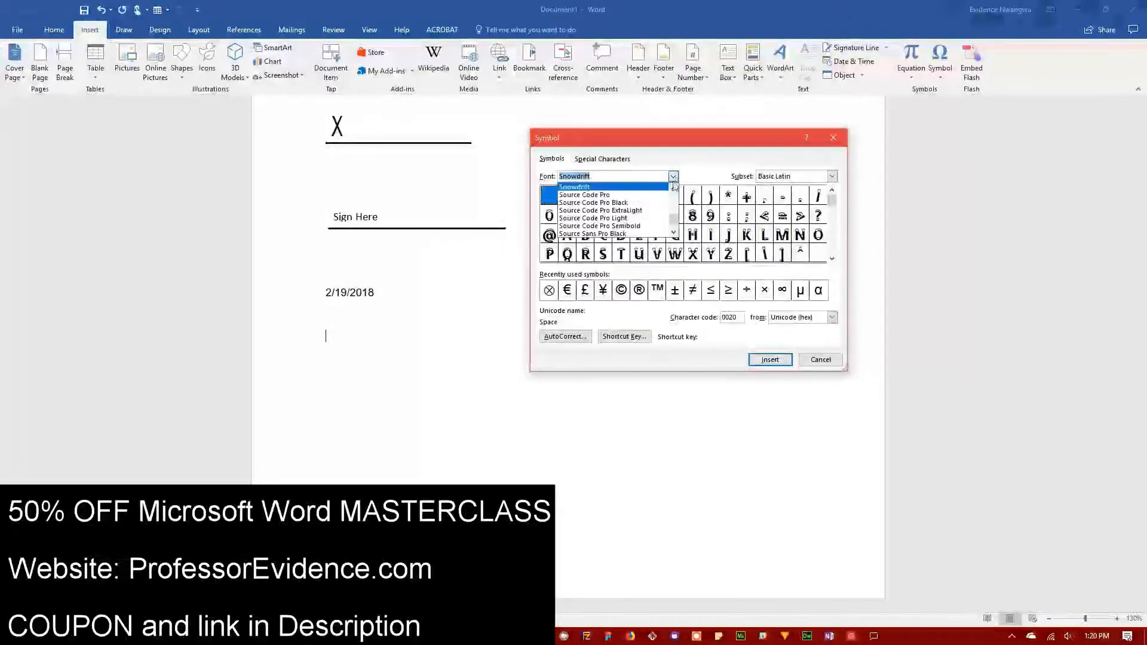
left_click(644, 221)
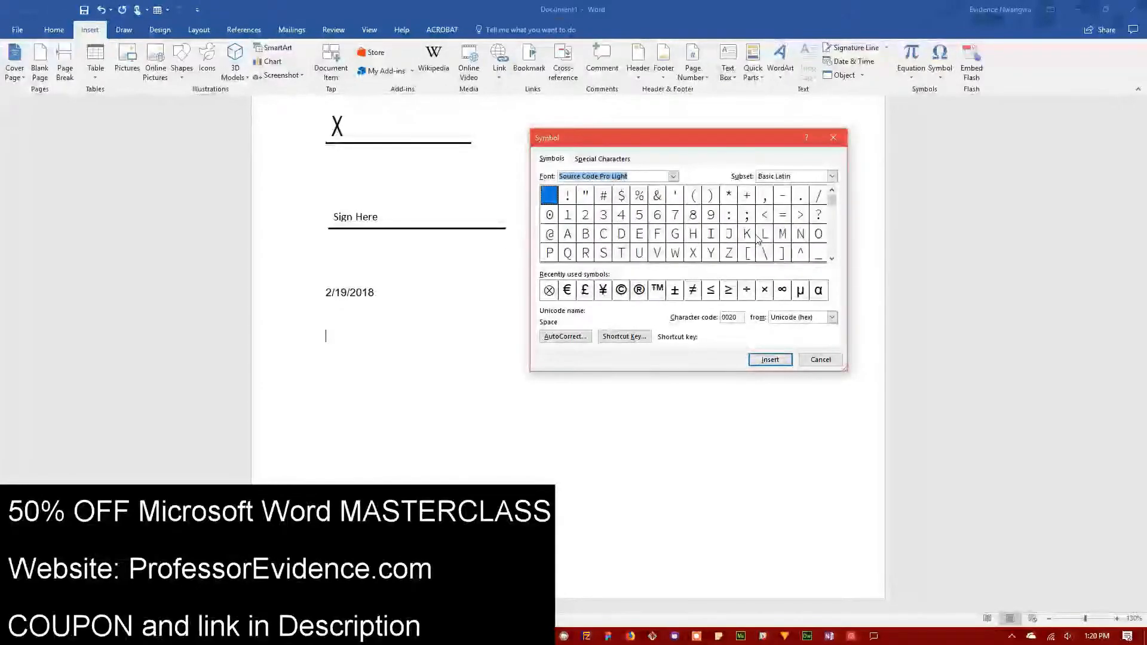
- Check the character codes and shortcut keys of Latin-1 Supplement characters such as ±, Ú, ë, ê and é
left_click(831, 260)
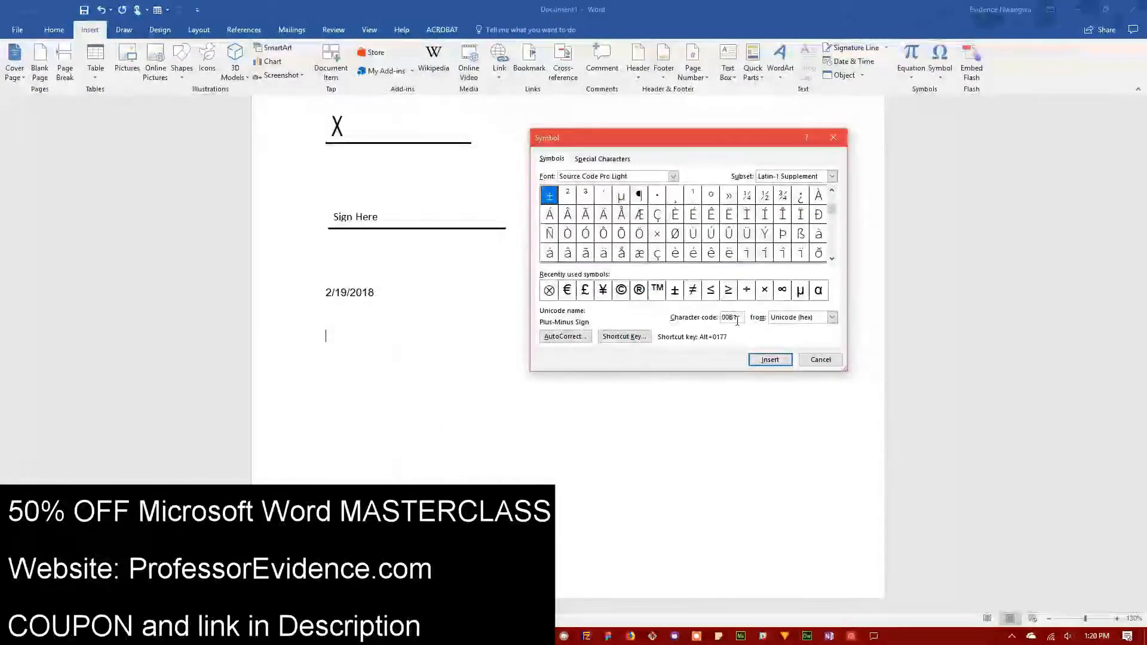
left_click(691, 218)
left_click(711, 232)
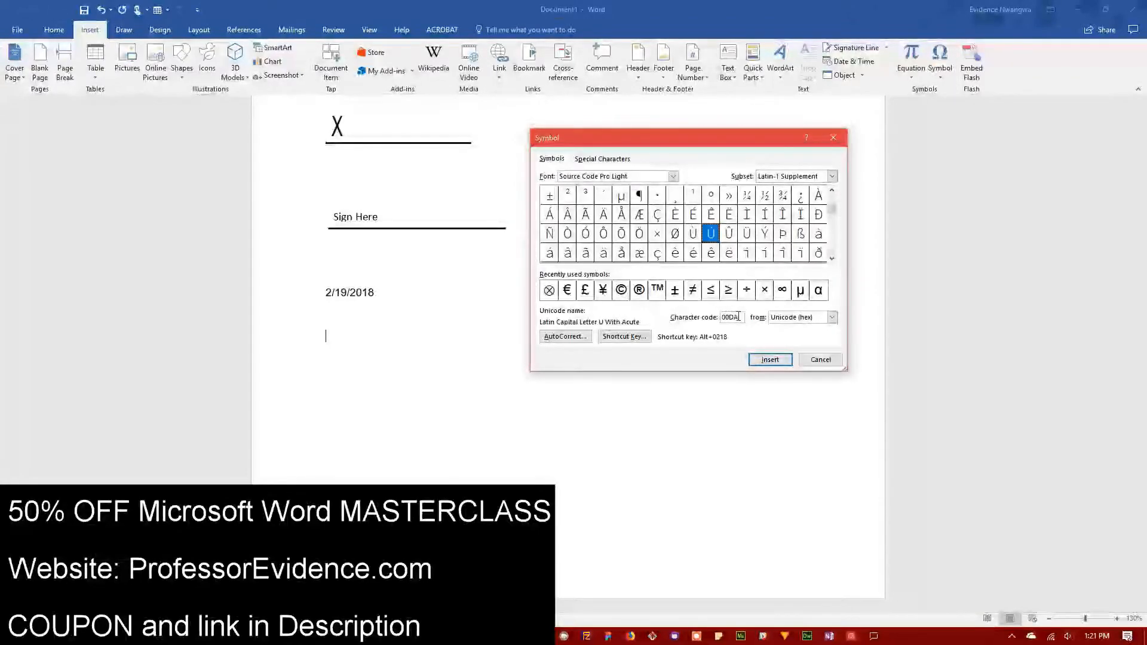
left_click(744, 254)
left_click(730, 258)
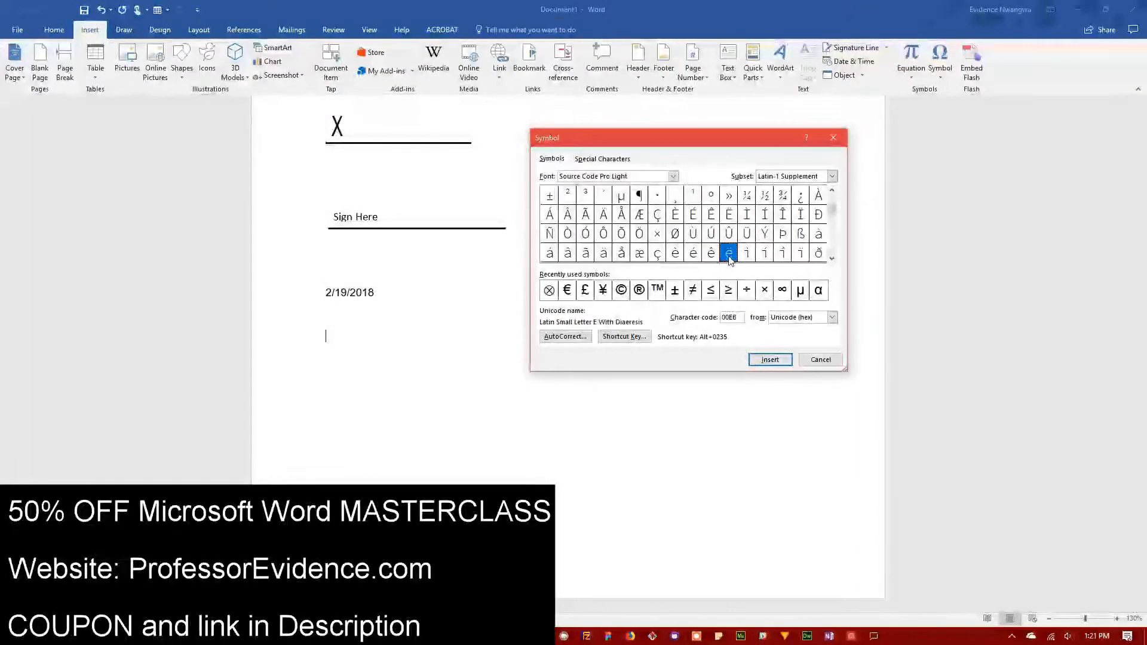
left_click(711, 258)
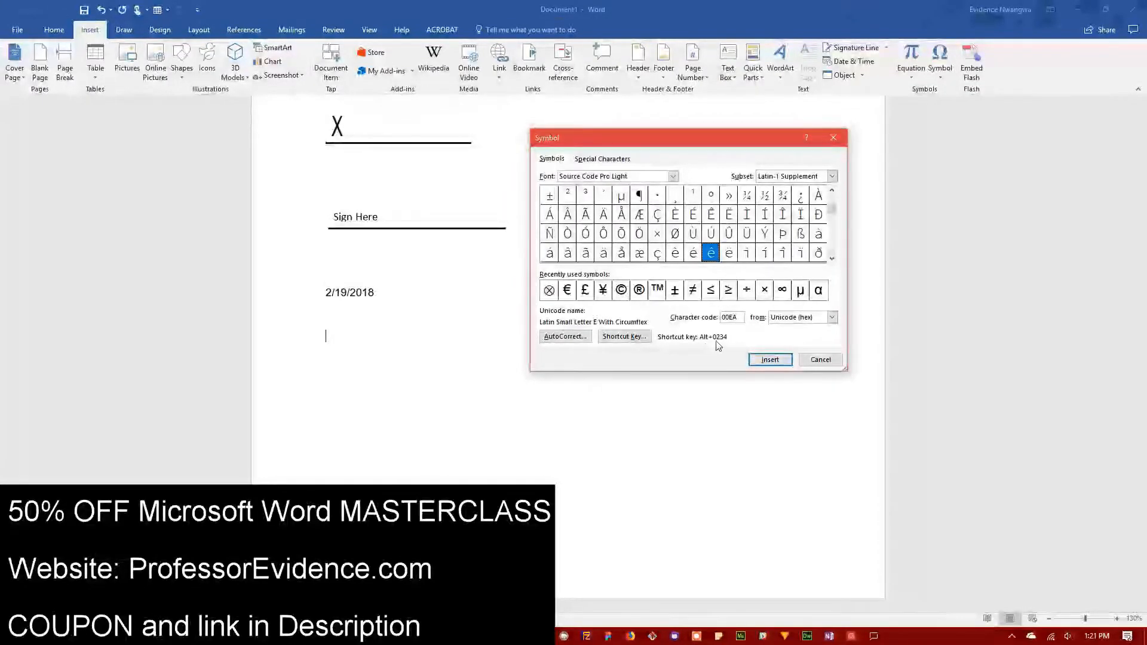
key("Left")
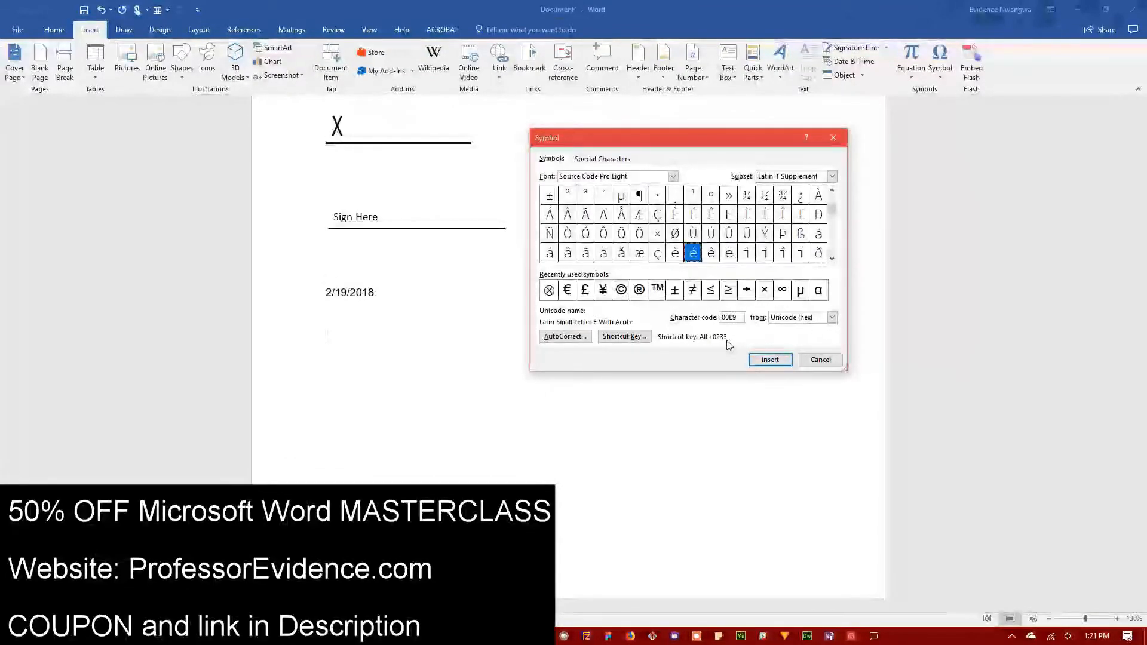
- View the shortcut key assignment for é without changing it, and check the shortcuts of Ù and the not-equal sign
left_click(632, 338)
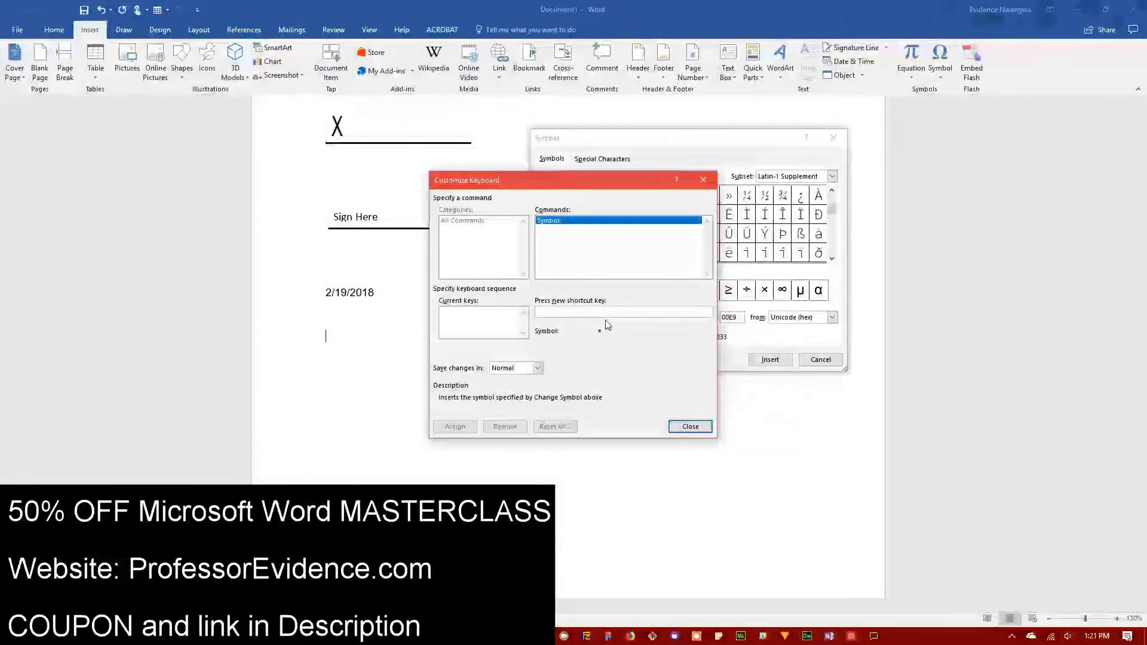
left_click(689, 426)
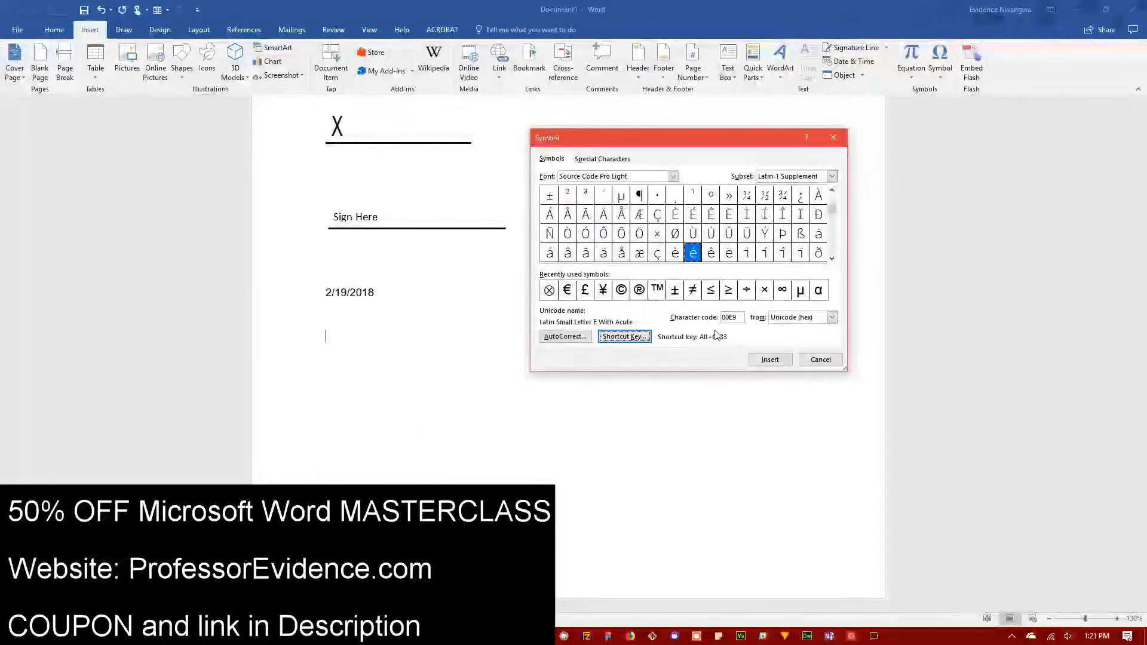
left_click(692, 233)
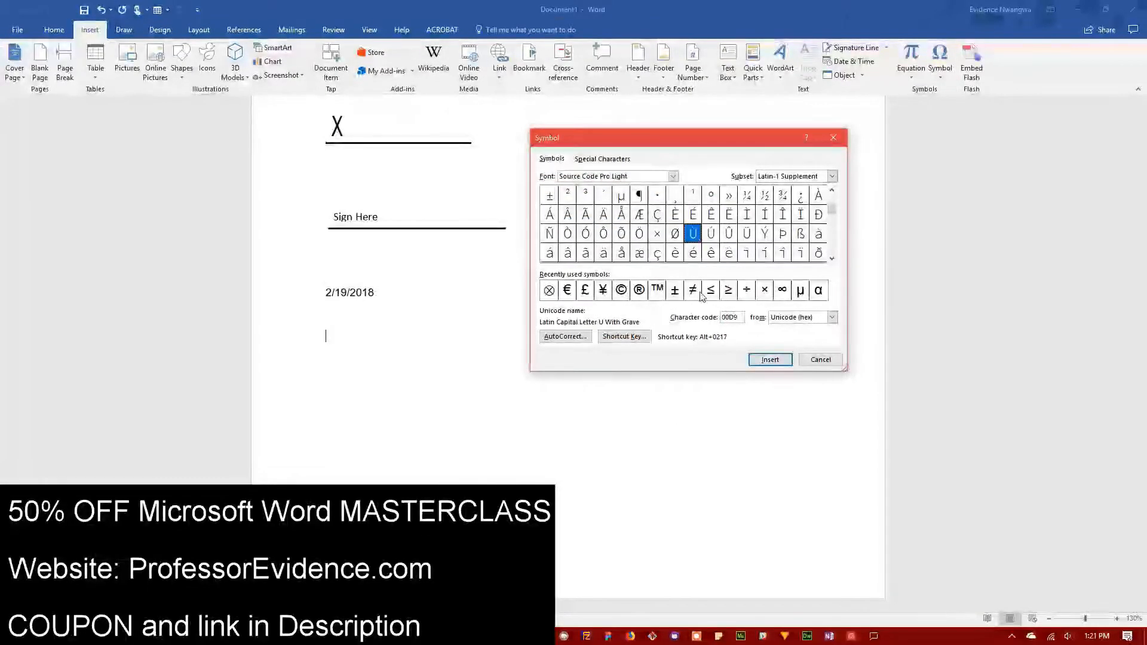
left_click(692, 290)
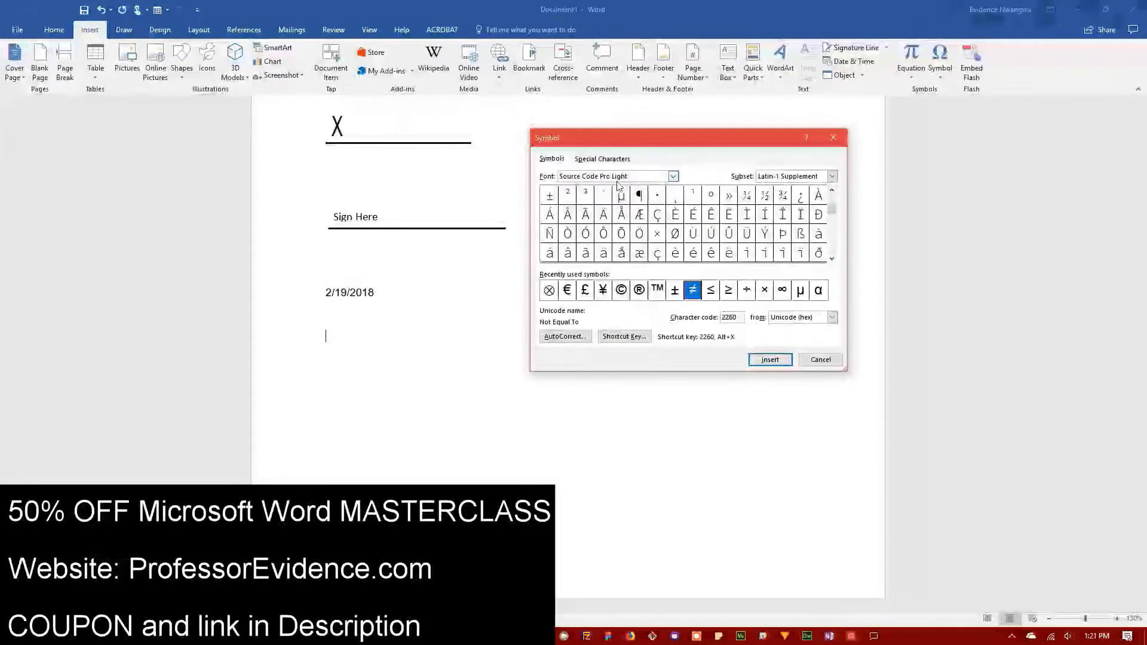
- Switch the symbol font to Toledo and select the capital Y with diaeresis (Ÿ)
left_click(673, 176)
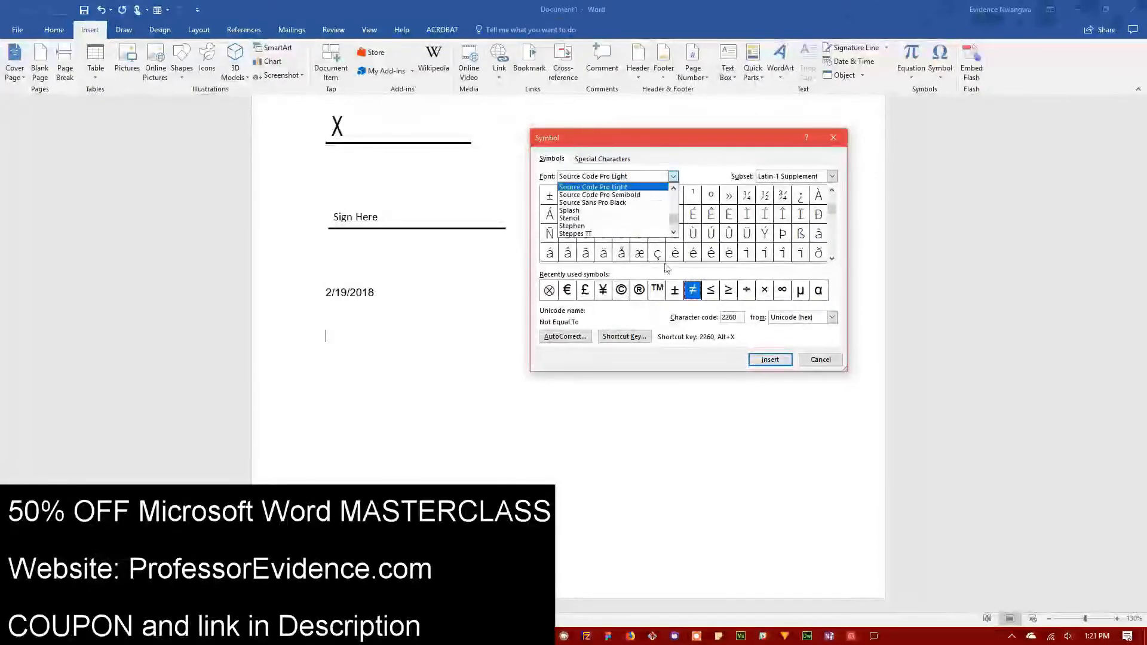
scroll(598, 230, "down", 3)
left_click(603, 227)
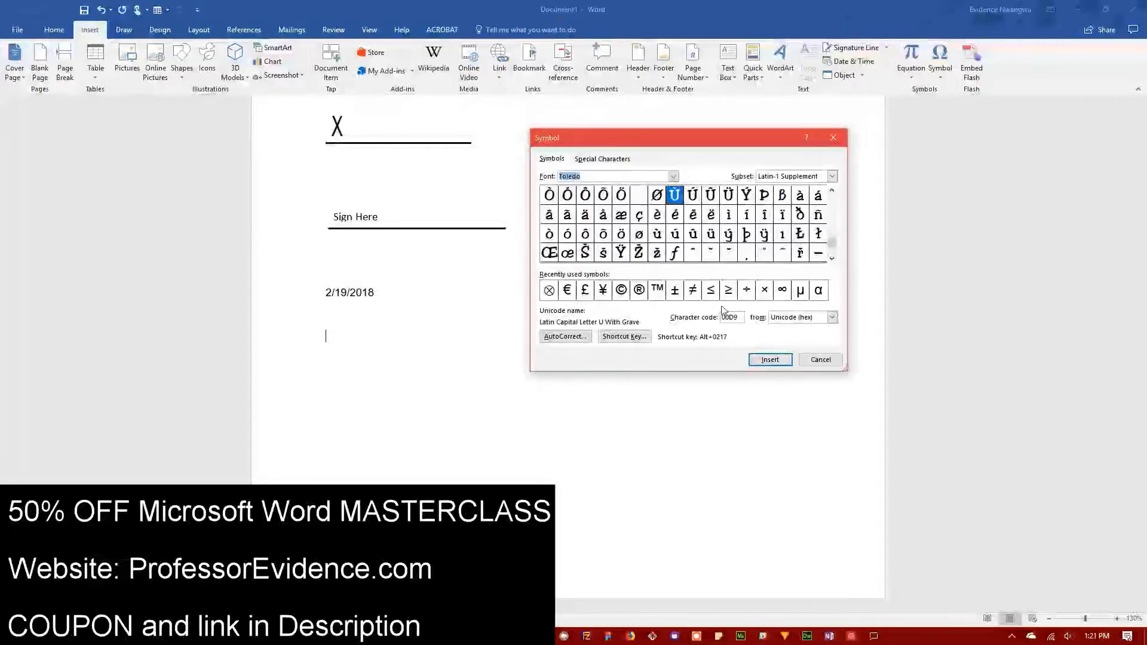
left_click(746, 234)
left_click(693, 252)
left_click(621, 252)
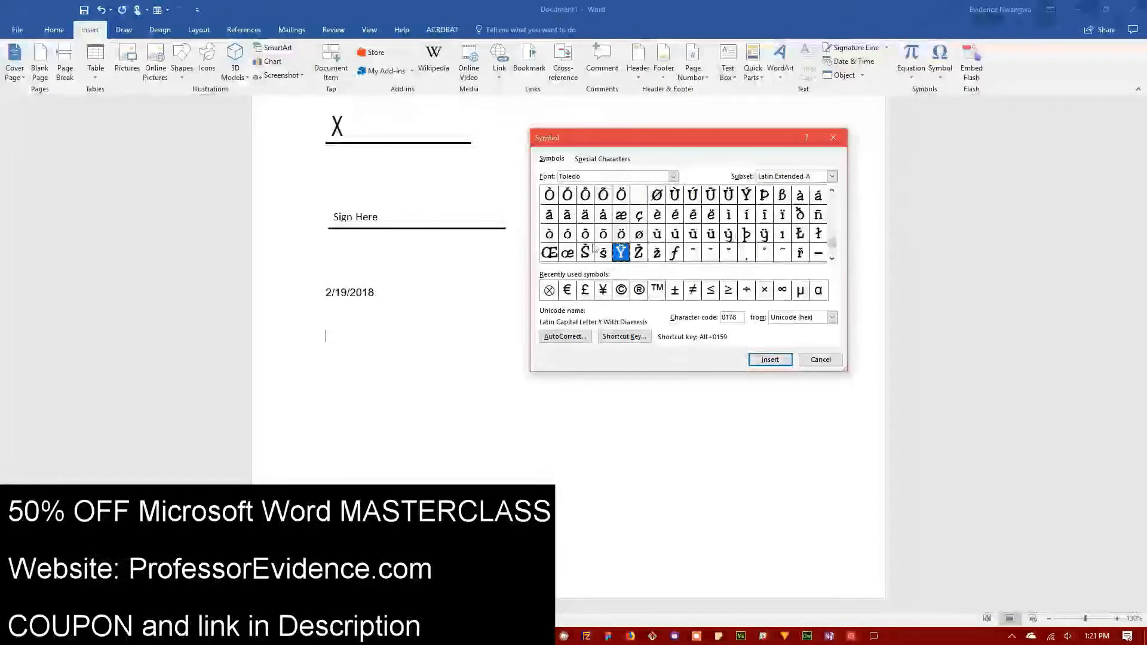
- Review the list of special characters and their shortcut keys
left_click(608, 161)
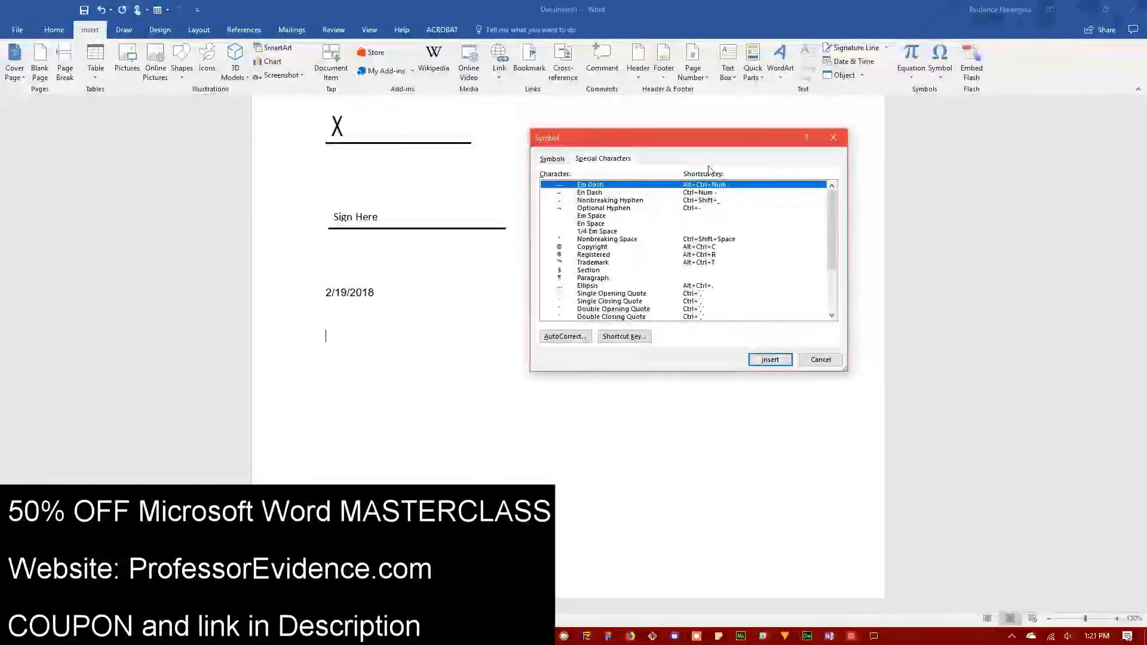
scroll(693, 217, "down", 2)
scroll(694, 217, "down", 1)
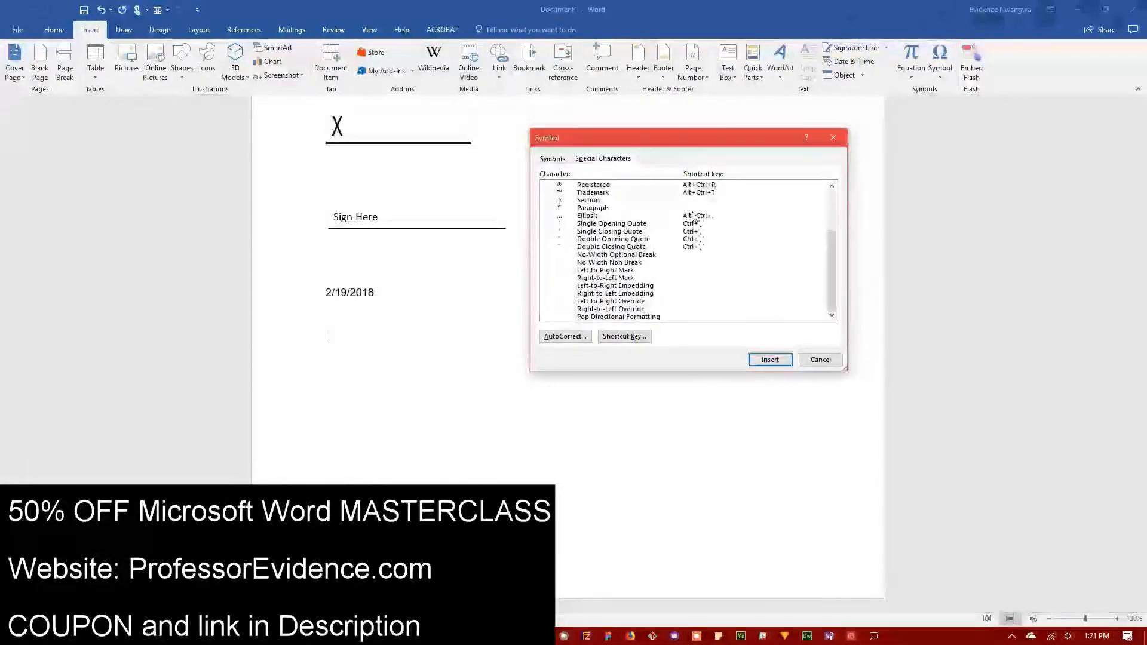
scroll(694, 218, "up", 3)
scroll(694, 220, "down", 1)
scroll(693, 219, "up", 3)
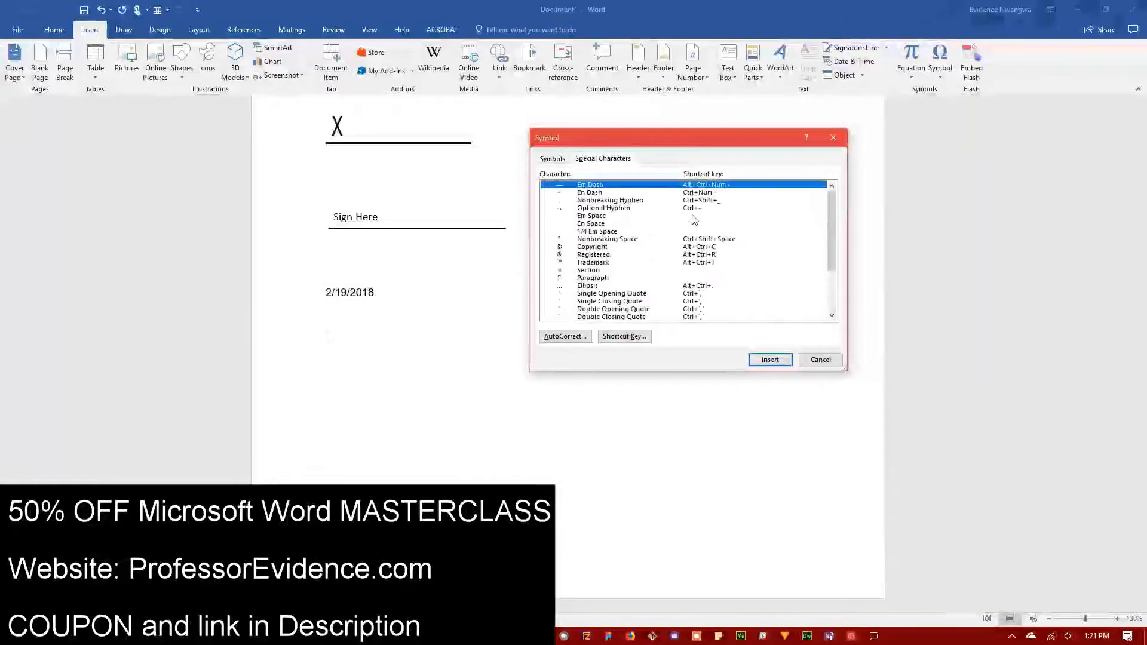
- Insert the selected Toledo Ÿ symbol on the line below the date and close the symbol dialog
left_click(551, 159)
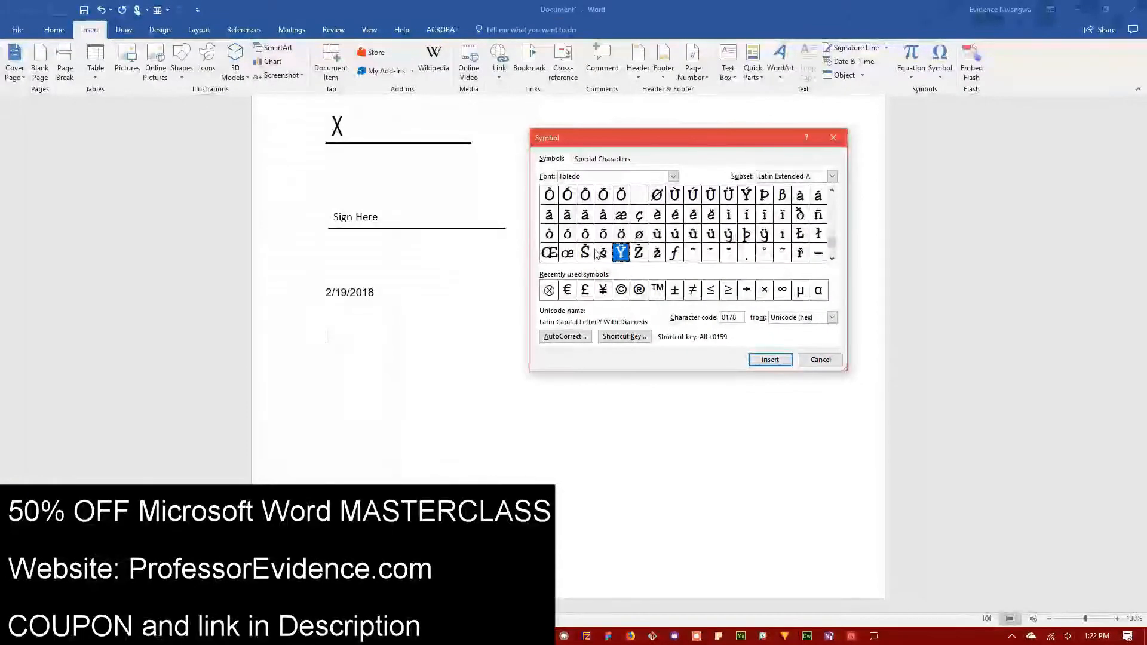
left_click(770, 359)
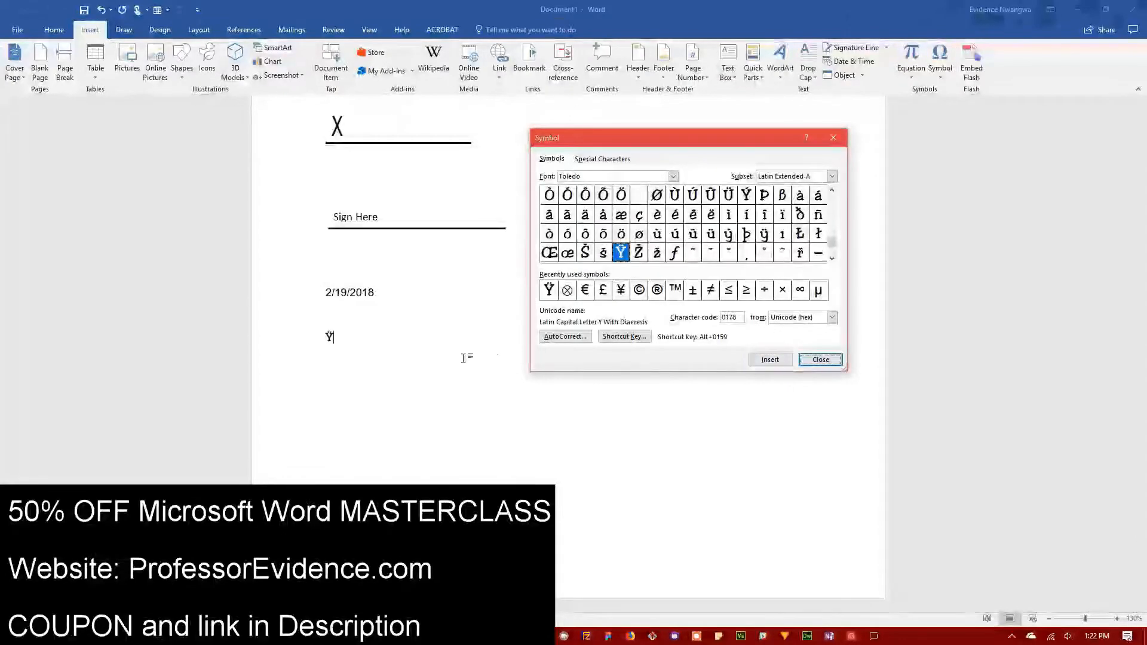
left_click(820, 358)
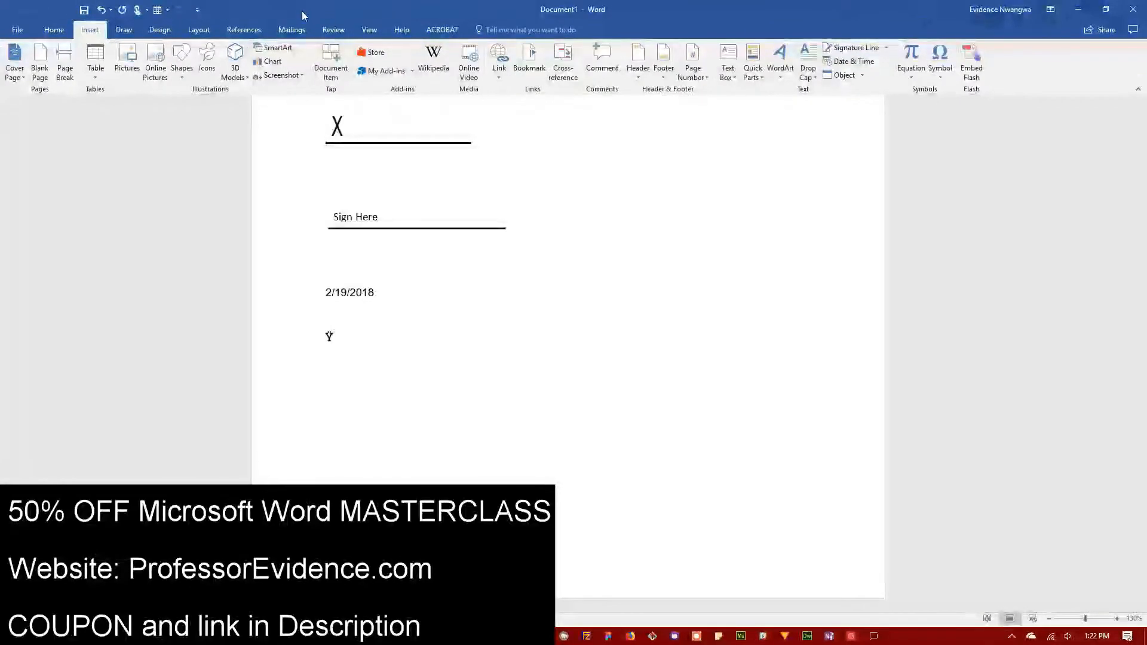
- Open the full customization options of the Quick Access Toolbar and list All Commands
left_click(196, 10)
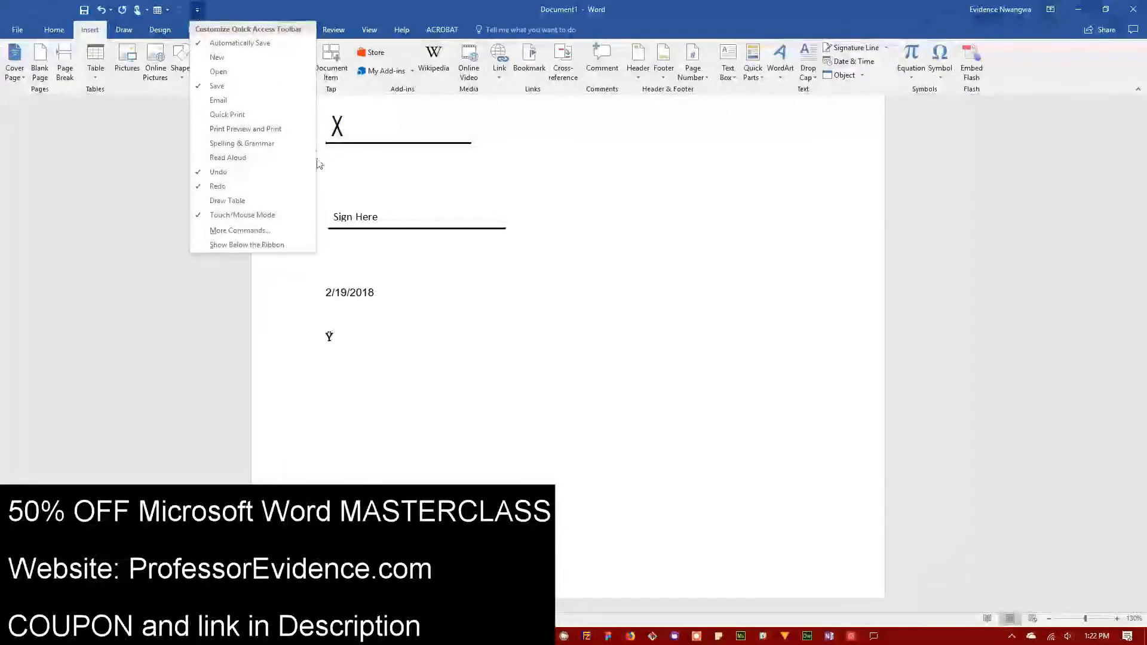
left_click(271, 230)
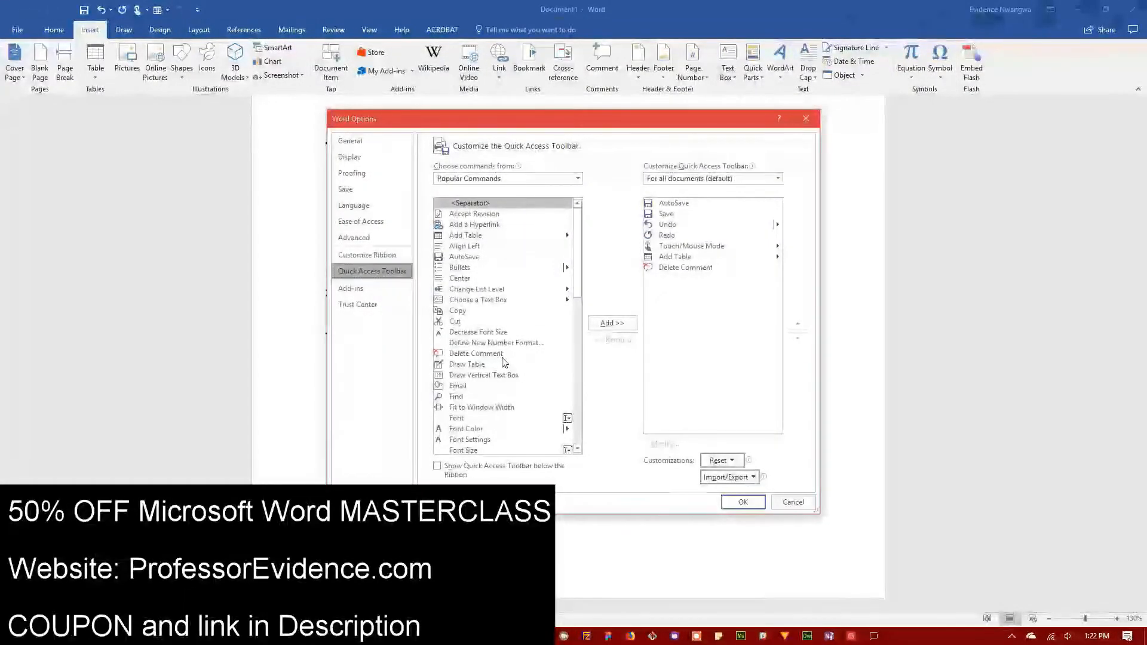
left_click(503, 178)
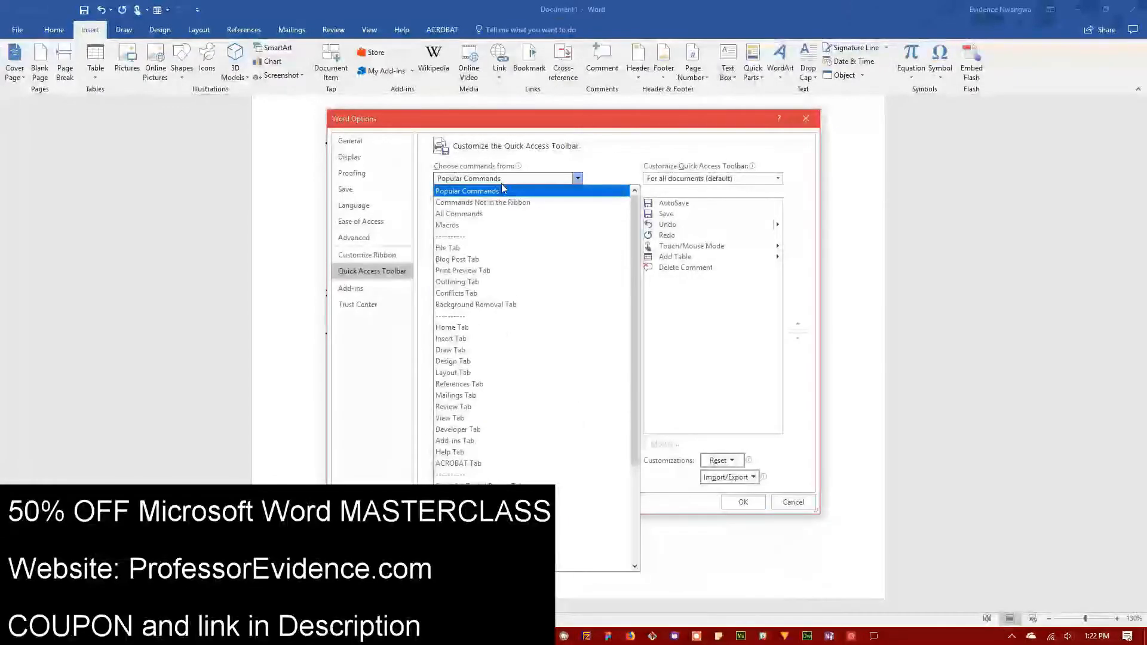
left_click(491, 215)
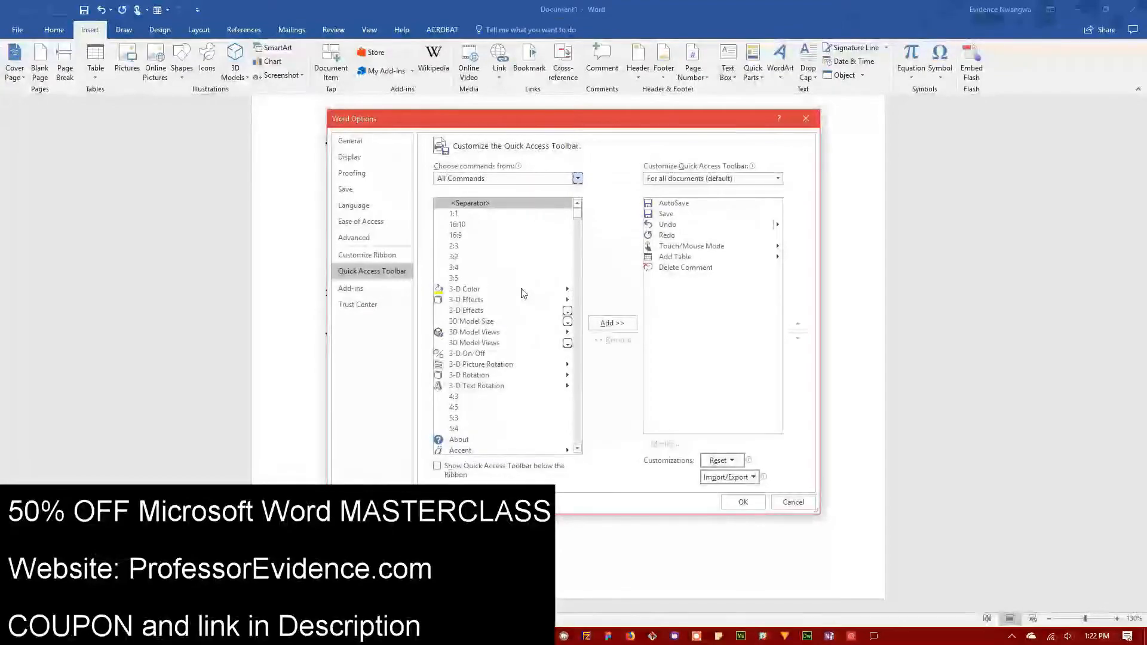
- Find the Symbol Font command in the list and add it to the Quick Access Toolbar for all documents
scroll(521, 293, "down", 12)
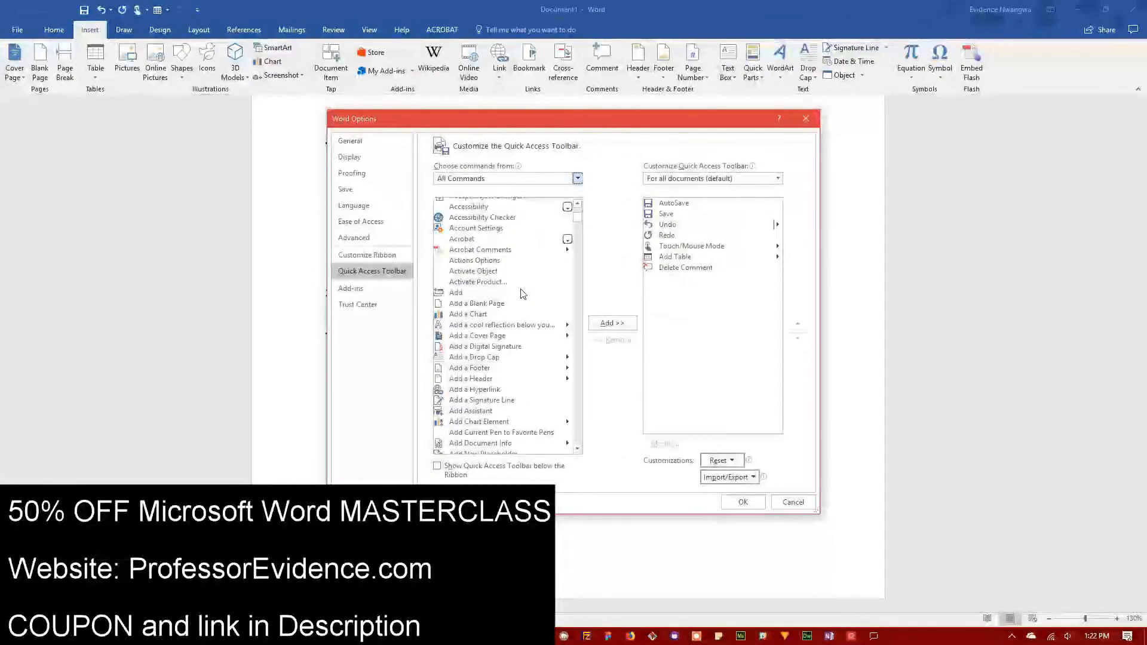
scroll(519, 293, "down", 8)
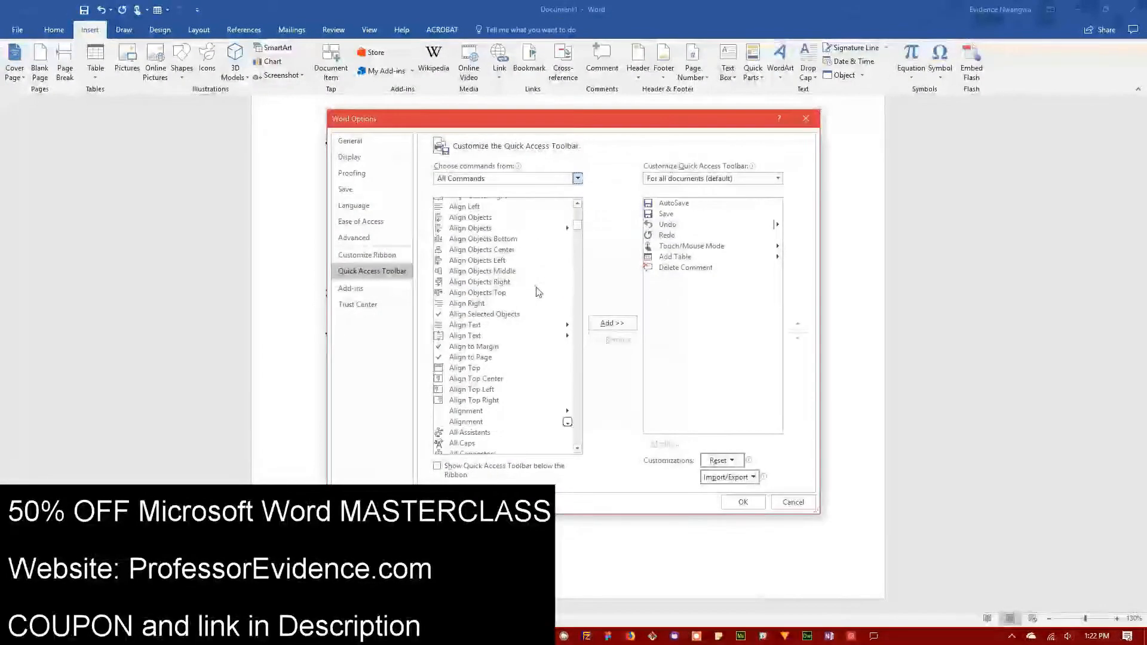
left_click_drag(576, 226, 584, 407)
scroll(524, 382, "down", 10)
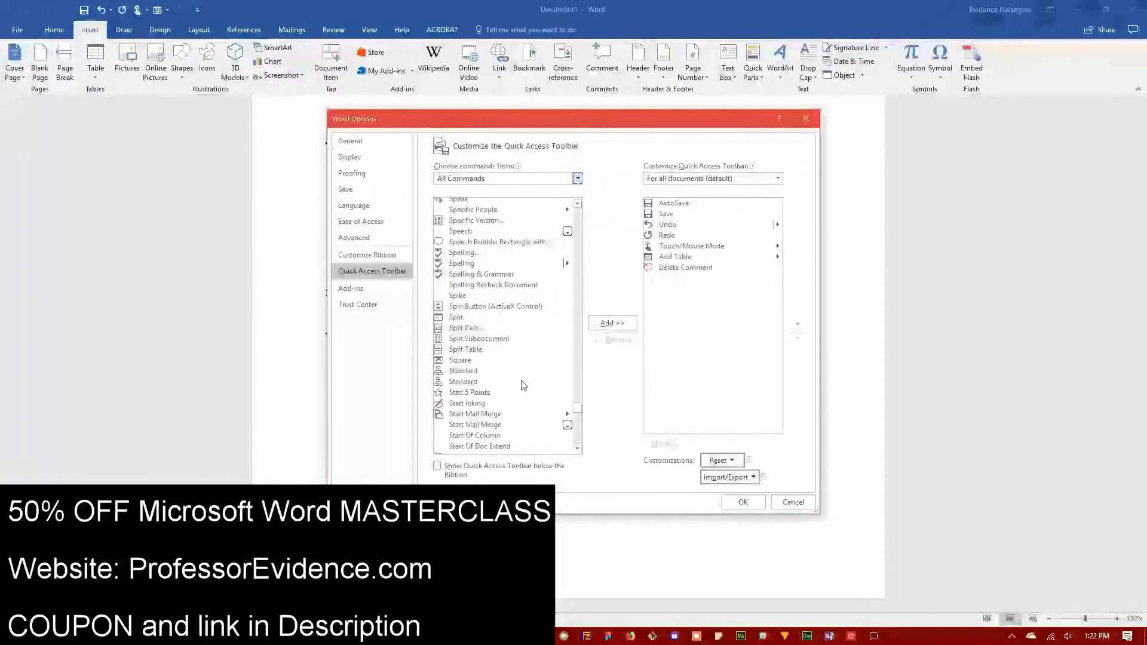
scroll(525, 382, "down", 10)
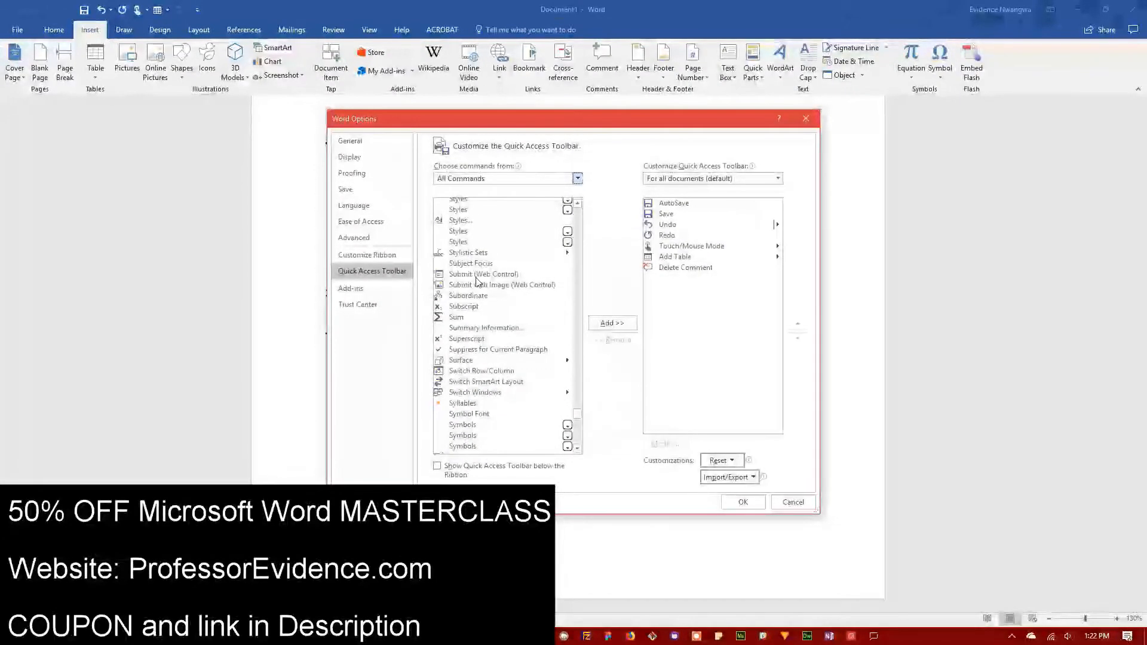
scroll(483, 317, "down", 4)
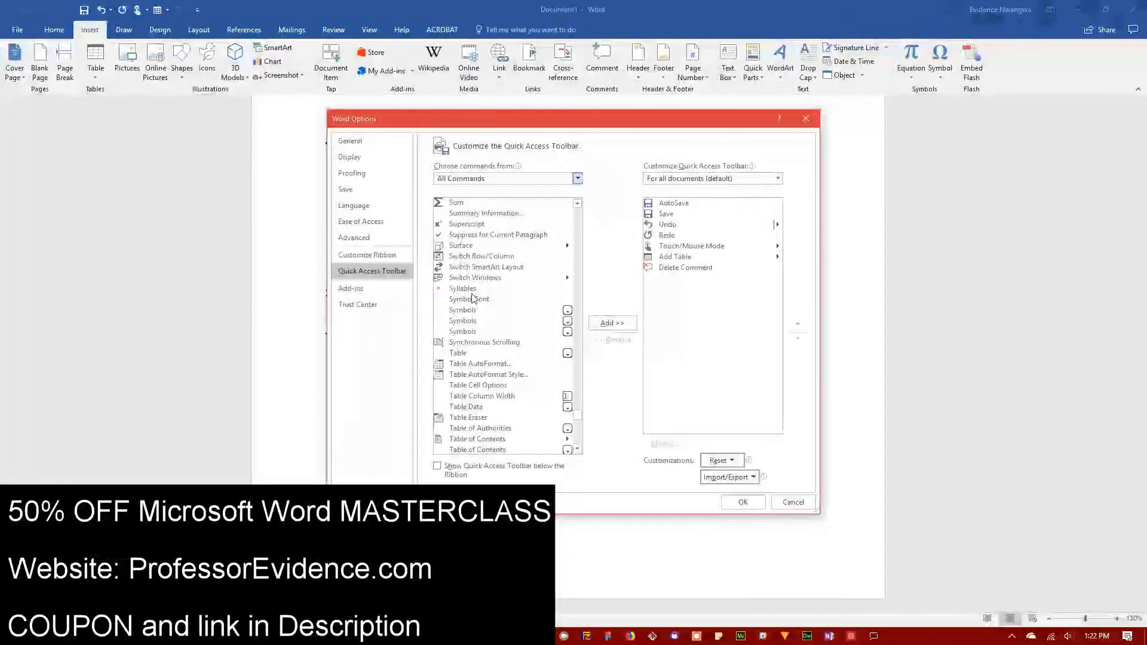
left_click(470, 300)
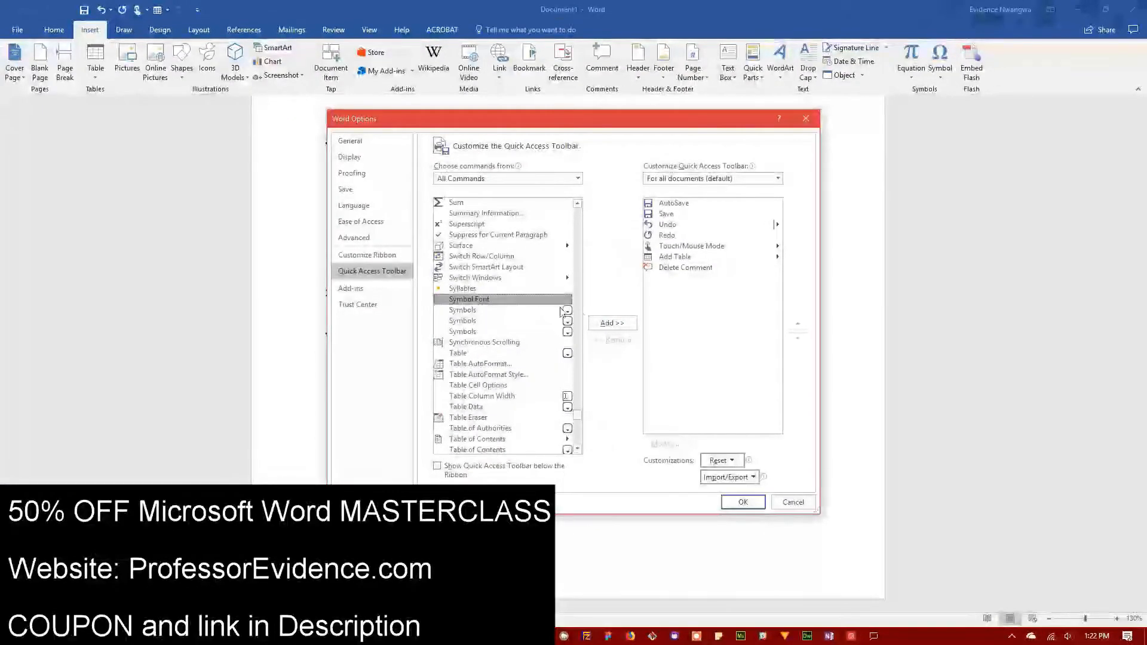
left_click(616, 324)
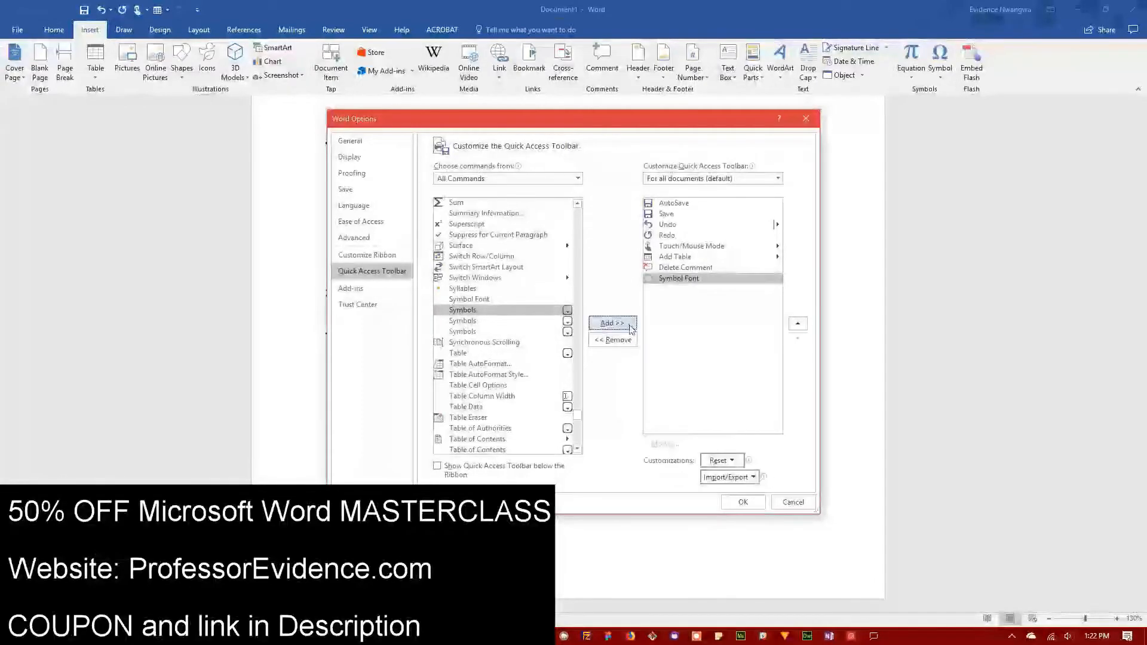
- Add all three Symbols commands from the All Commands list to the Quick Access Toolbar
left_click(628, 326)
left_click(616, 326)
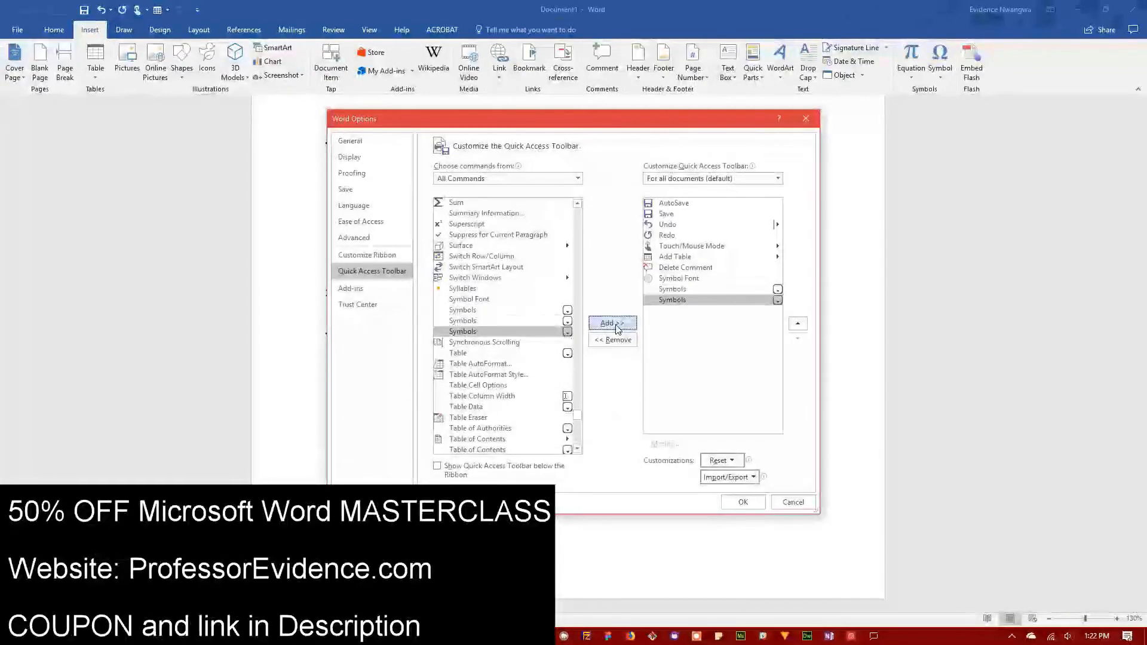
left_click(617, 328)
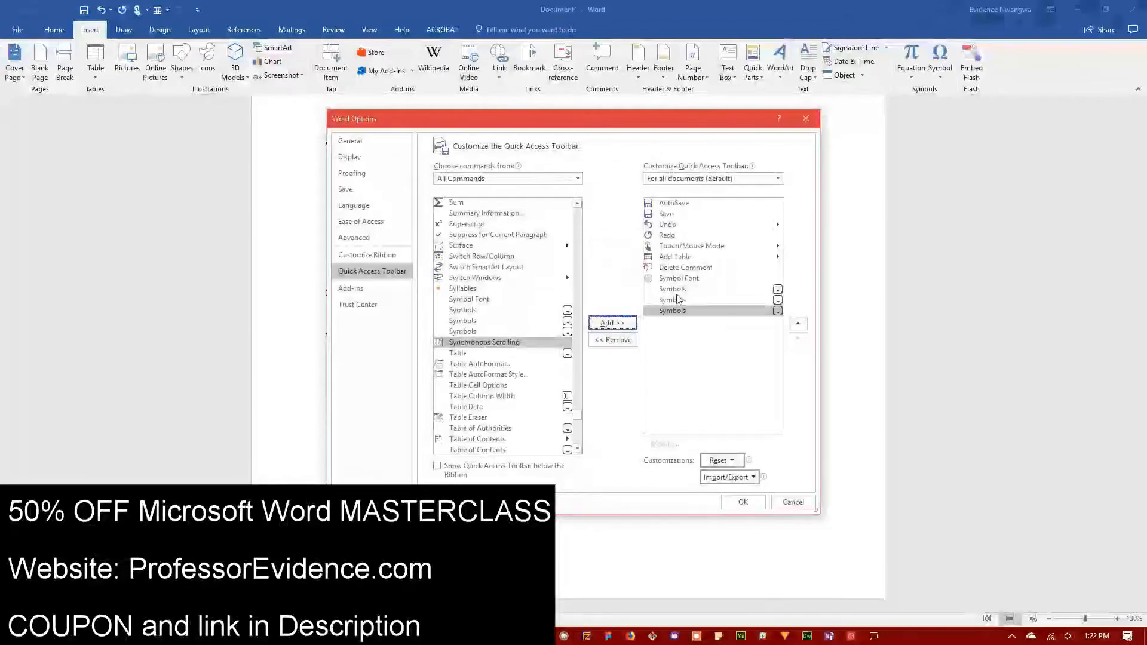
- Remove Symbol Font from the Quick Access Toolbar, add it again after the first Symbols command, and apply the customization
left_click(680, 279)
left_click(612, 339)
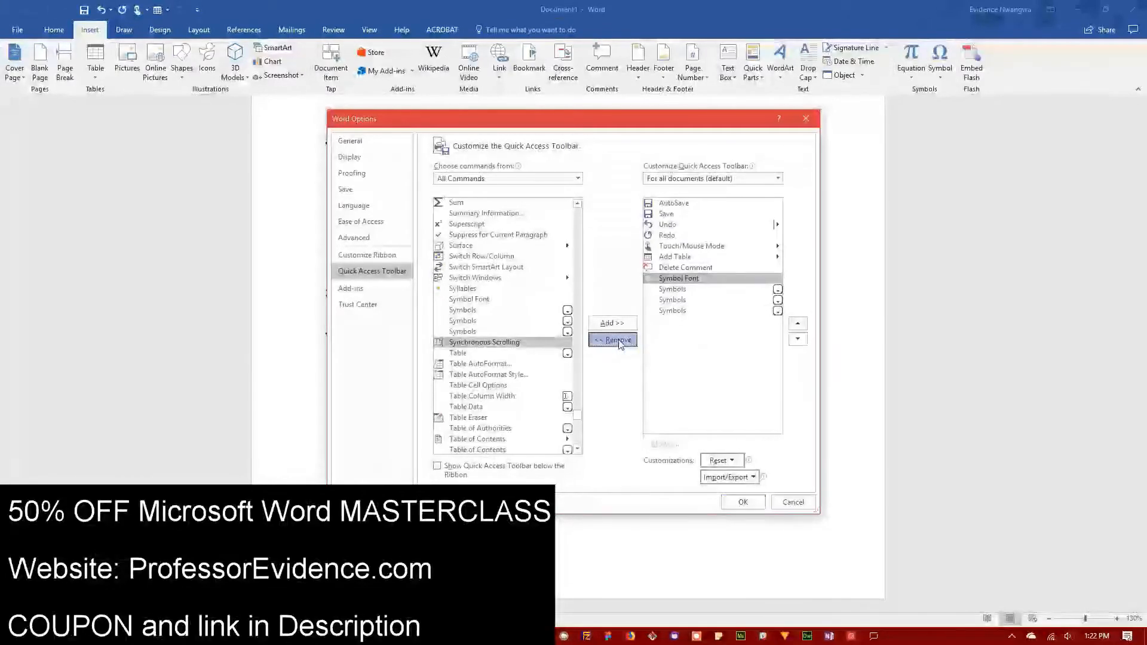
left_click(485, 302)
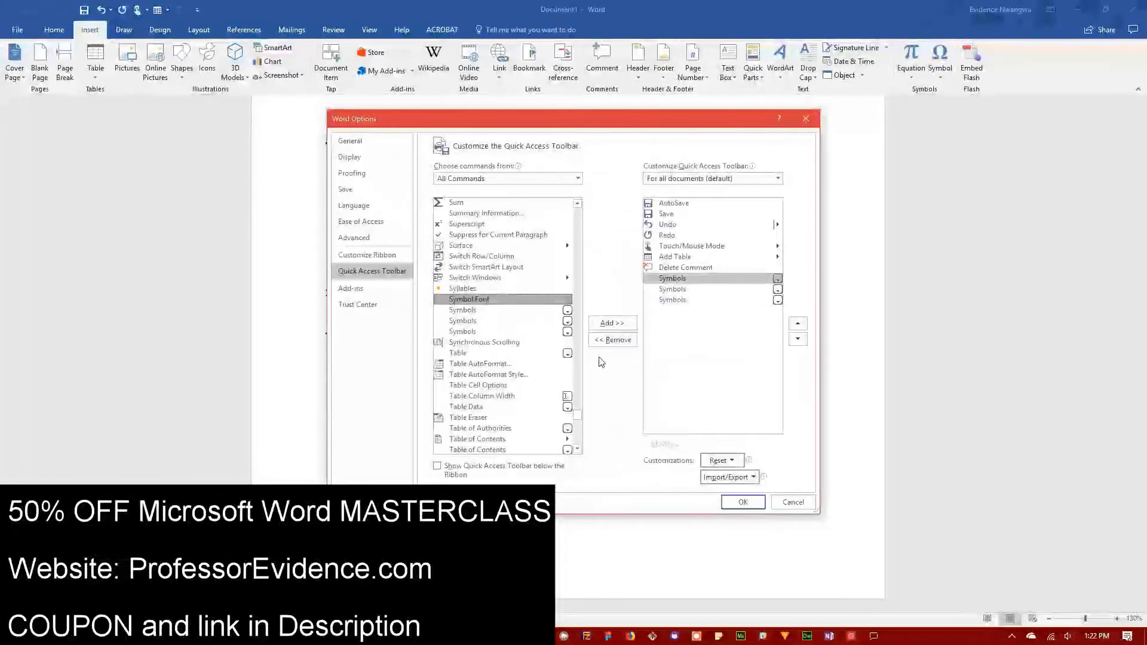
left_click(613, 322)
left_click(747, 506)
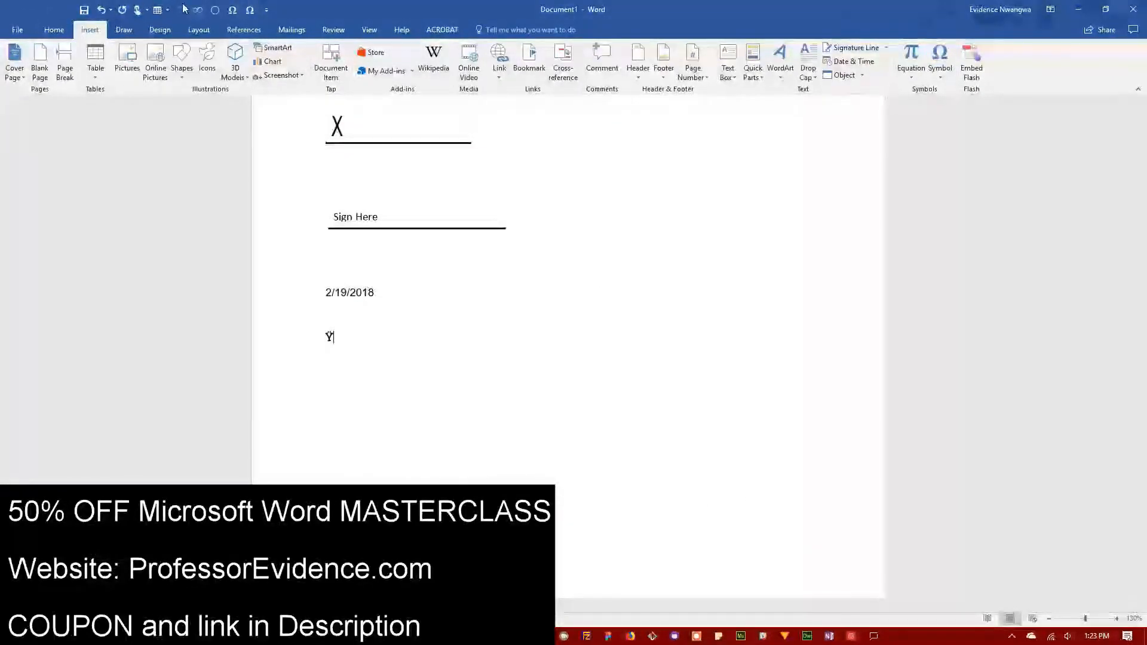
- Examine the full Basic Math gallery of the first added Symbols command and try the Symbol Font command
left_click(197, 13)
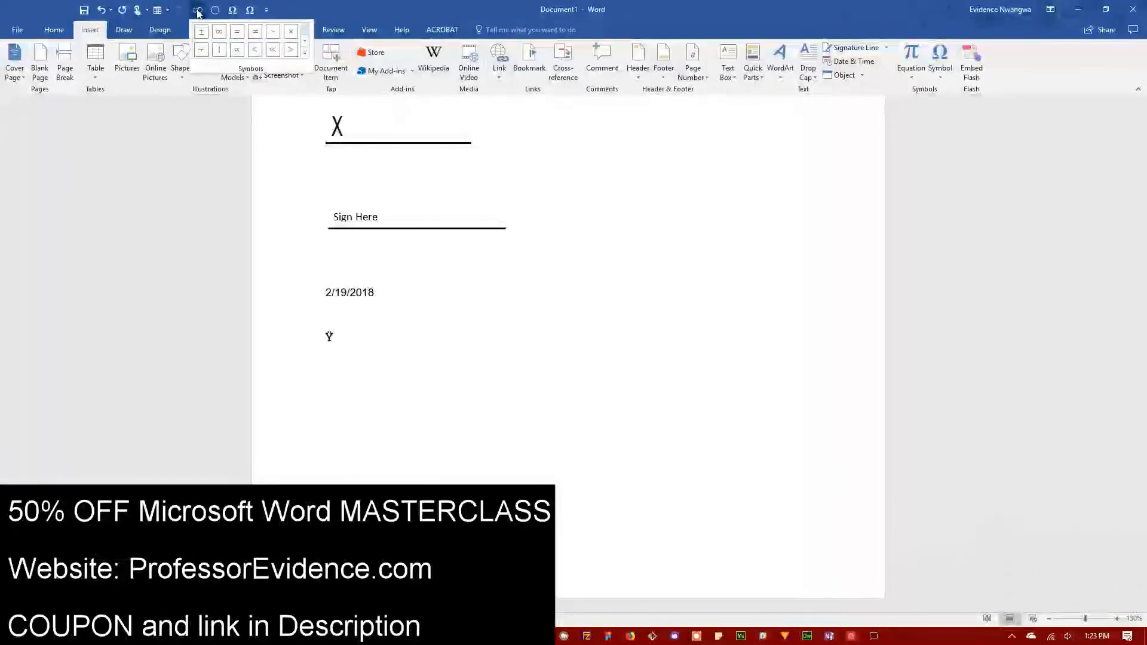
left_click(305, 53)
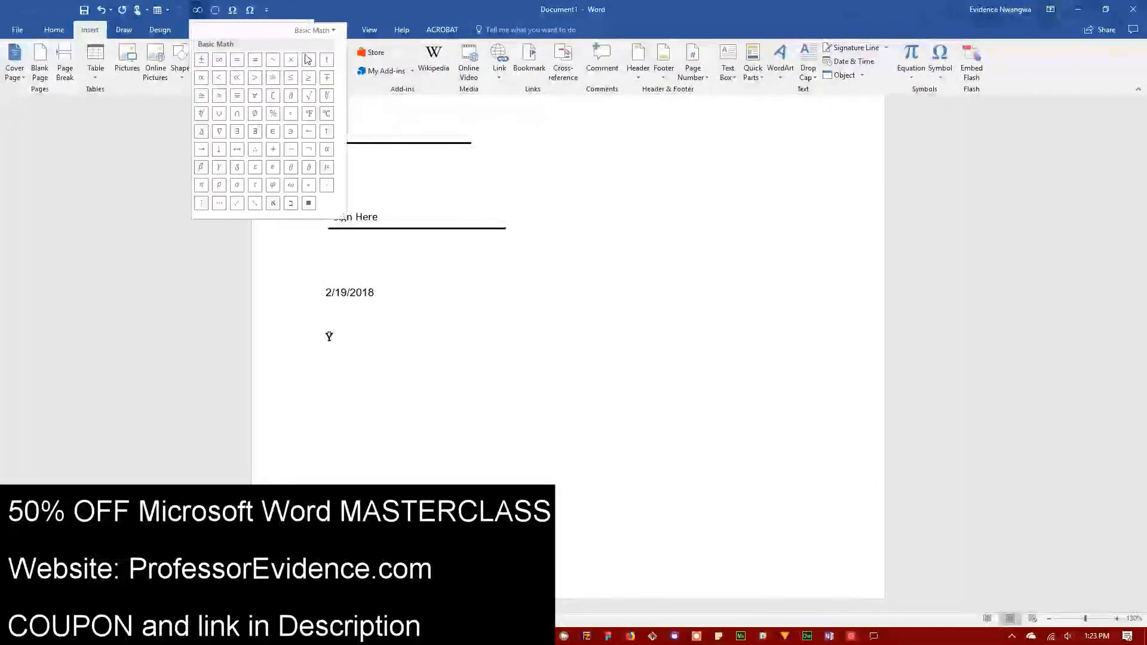
left_click(216, 12)
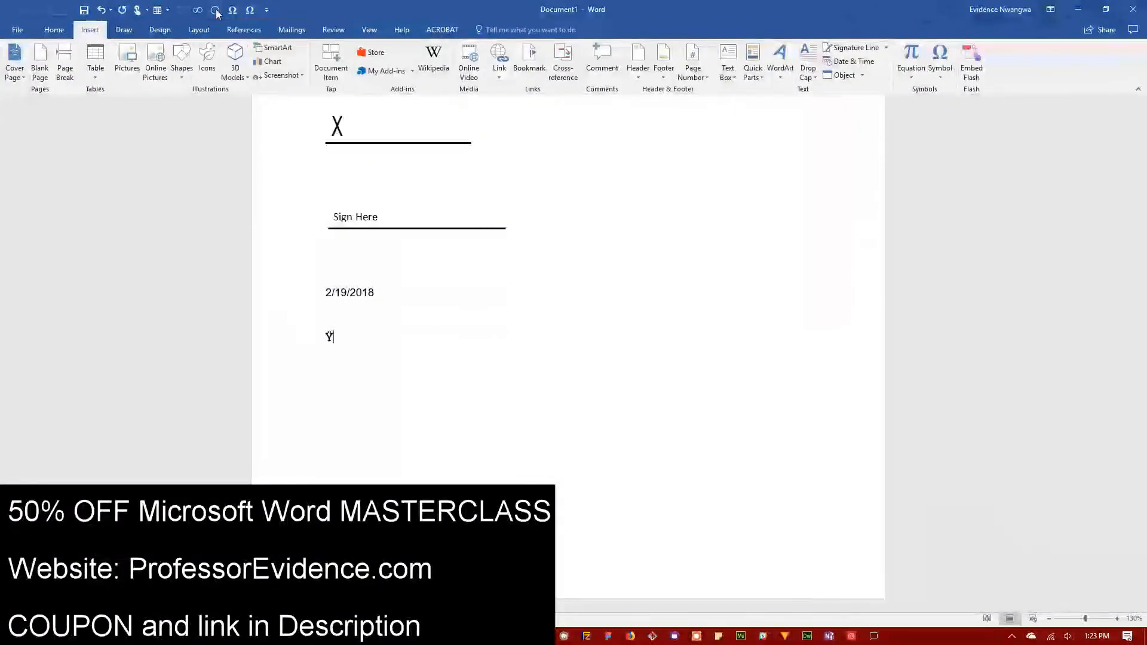
- Examine the other two added Symbols commands, including the complete symbol dialog, without inserting anything
left_click(233, 14)
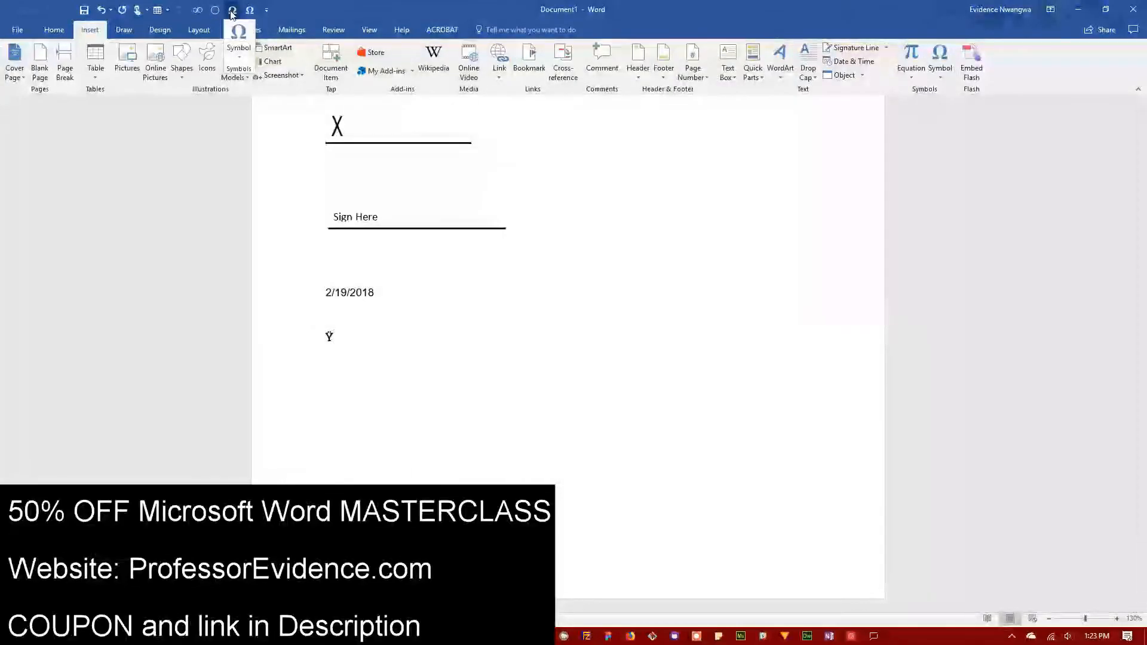
left_click(242, 45)
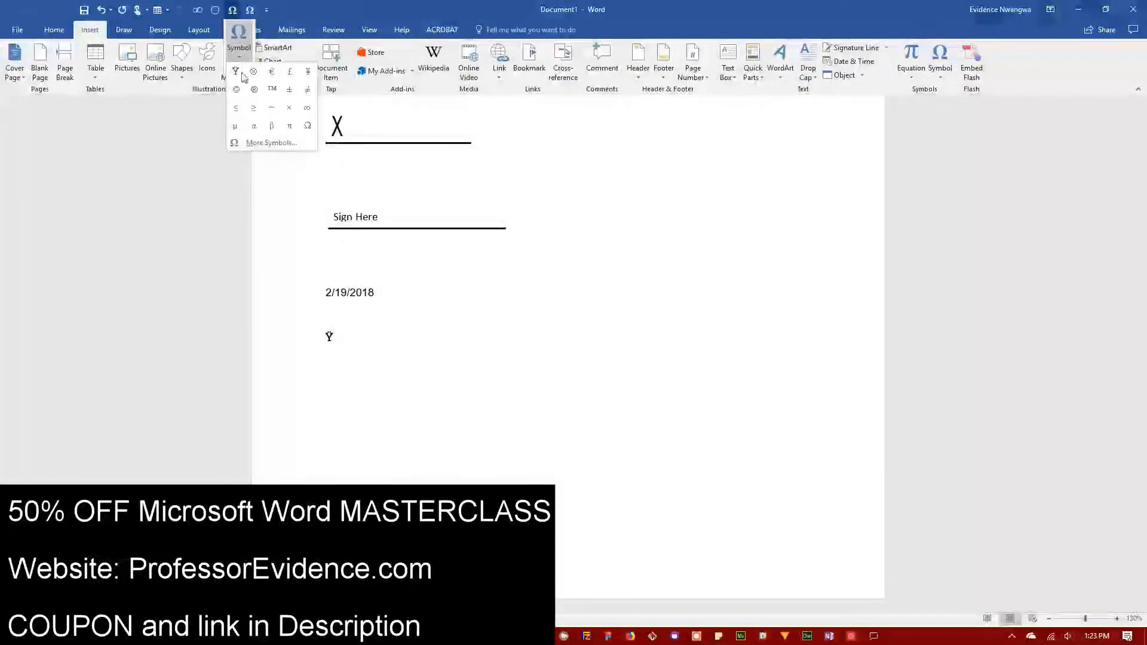
left_click(257, 142)
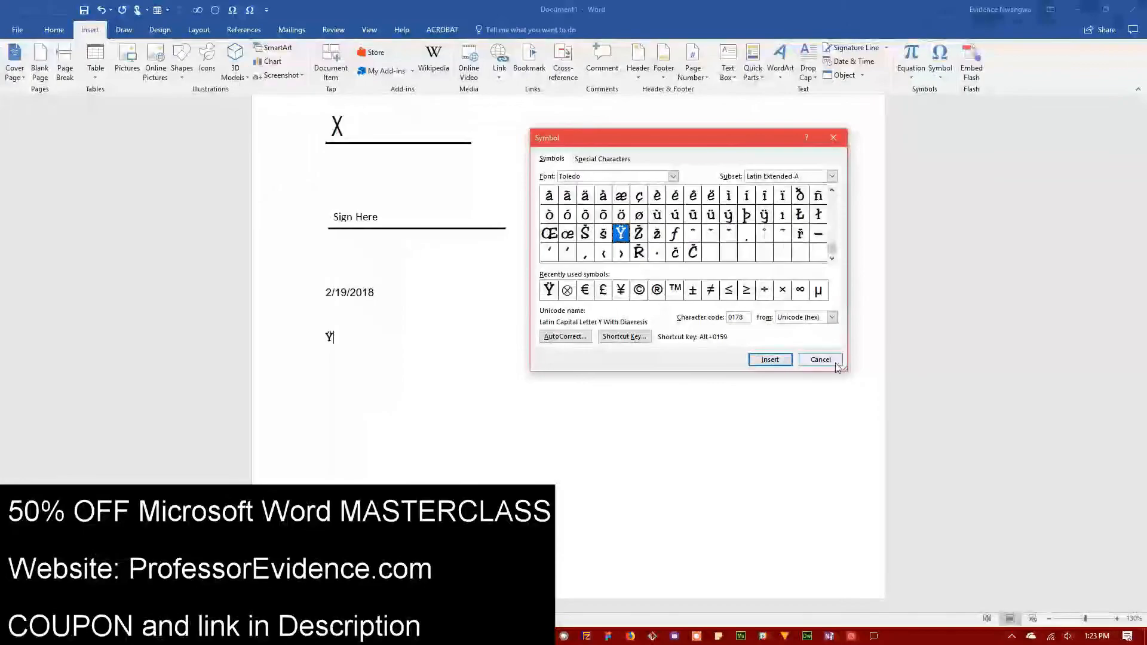
left_click(817, 358)
left_click(249, 10)
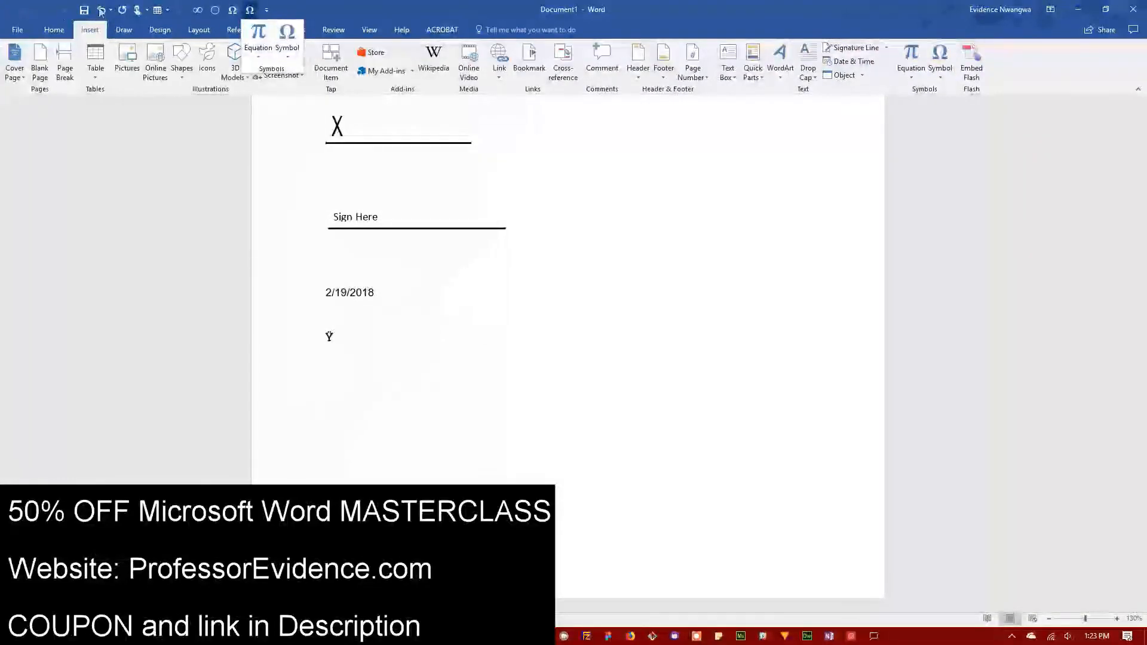
- Delete the Ÿ symbol on the line below the date
left_click(338, 334)
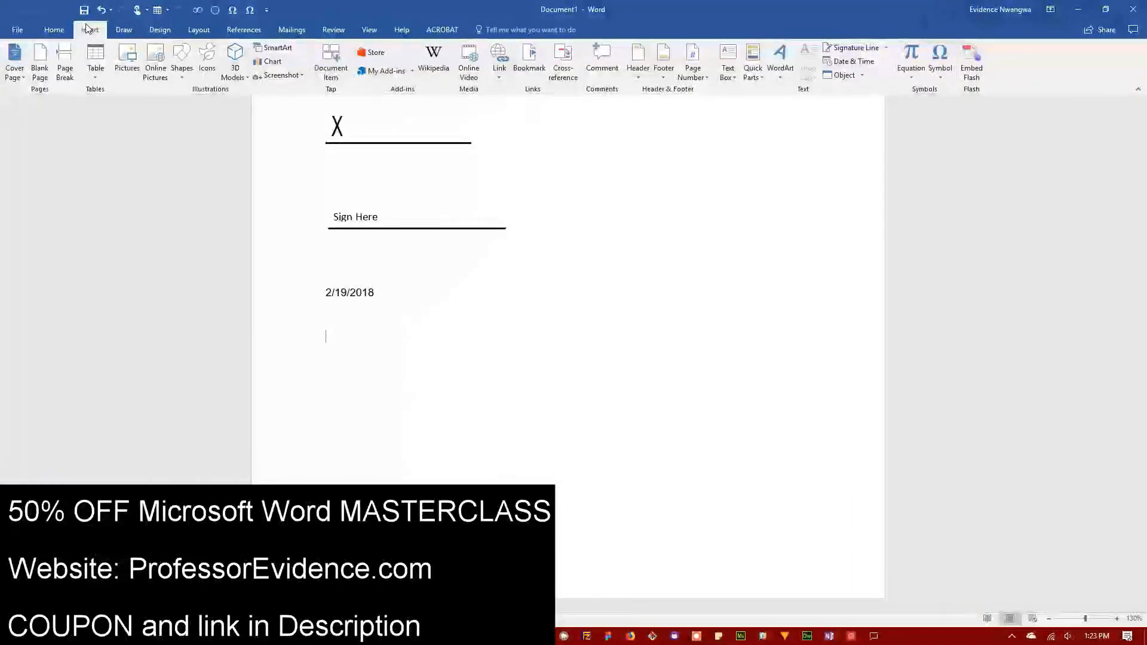
left_click(122, 35)
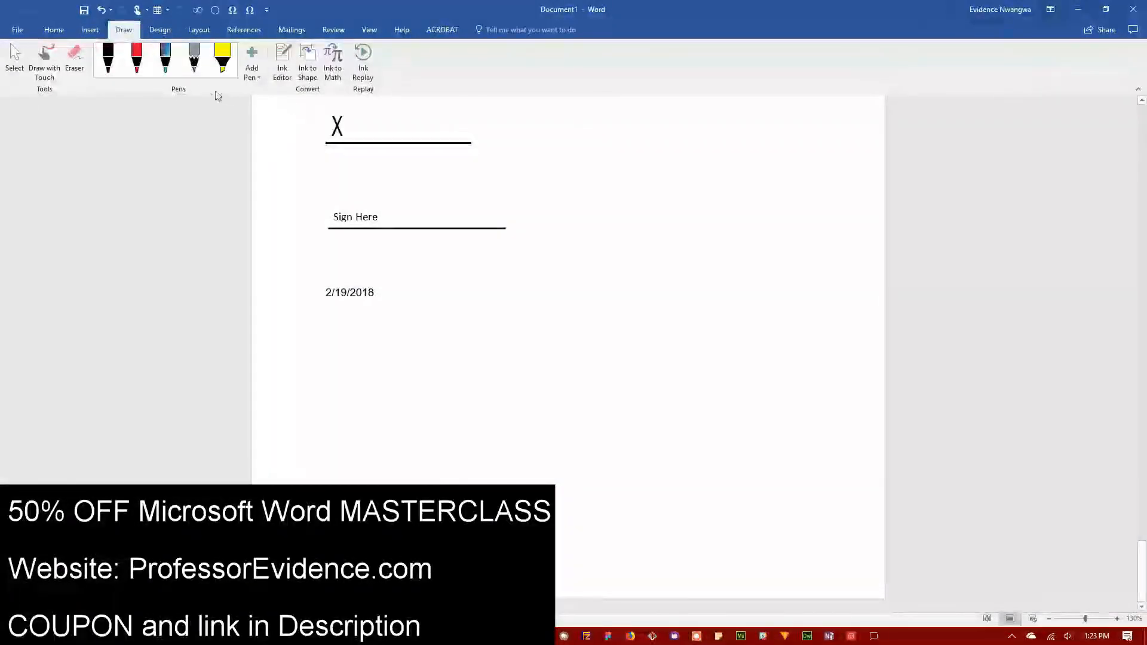
left_click(162, 32)
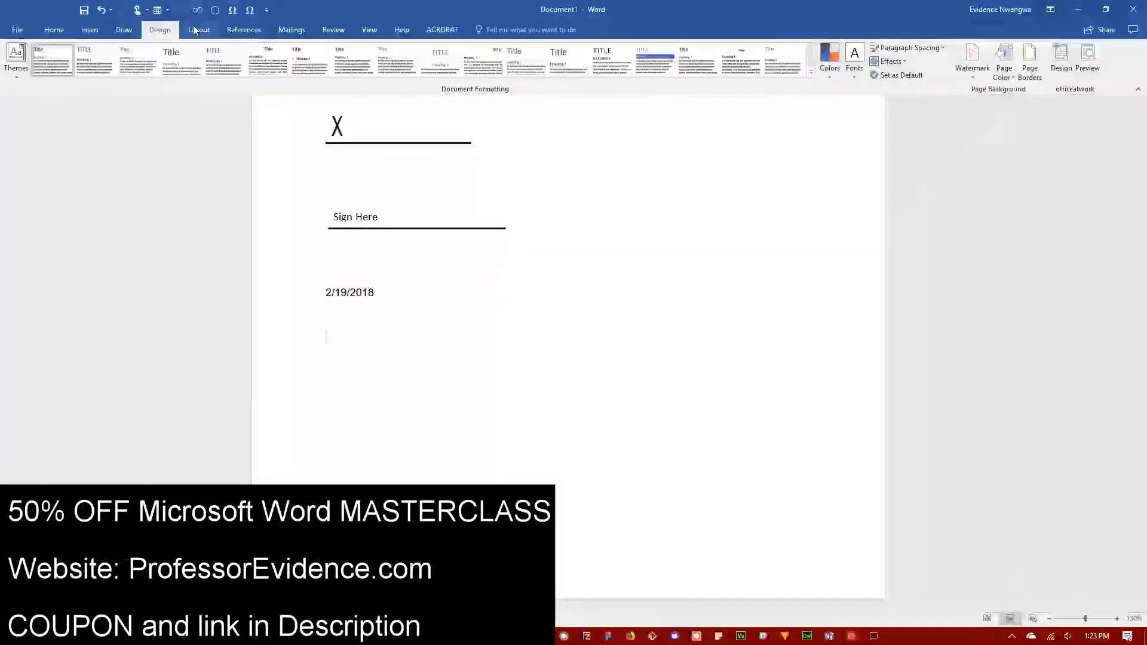
left_click(200, 32)
left_click(223, 33)
scroll(221, 32, "down", 3)
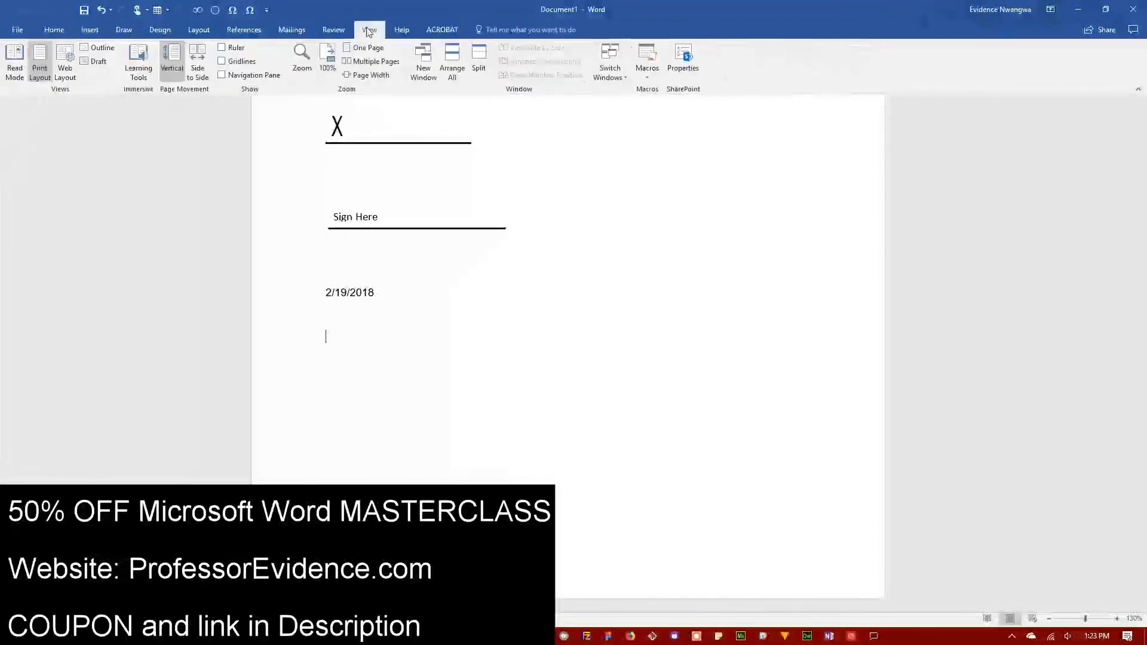
left_click(87, 28)
left_click(53, 31)
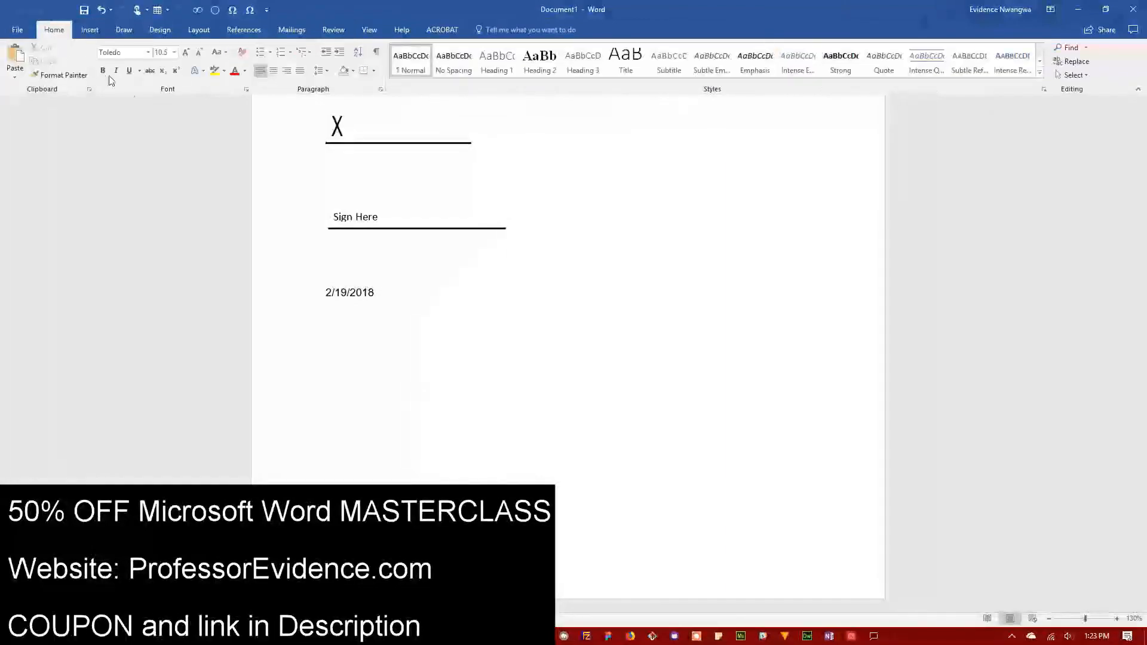
left_click(91, 33)
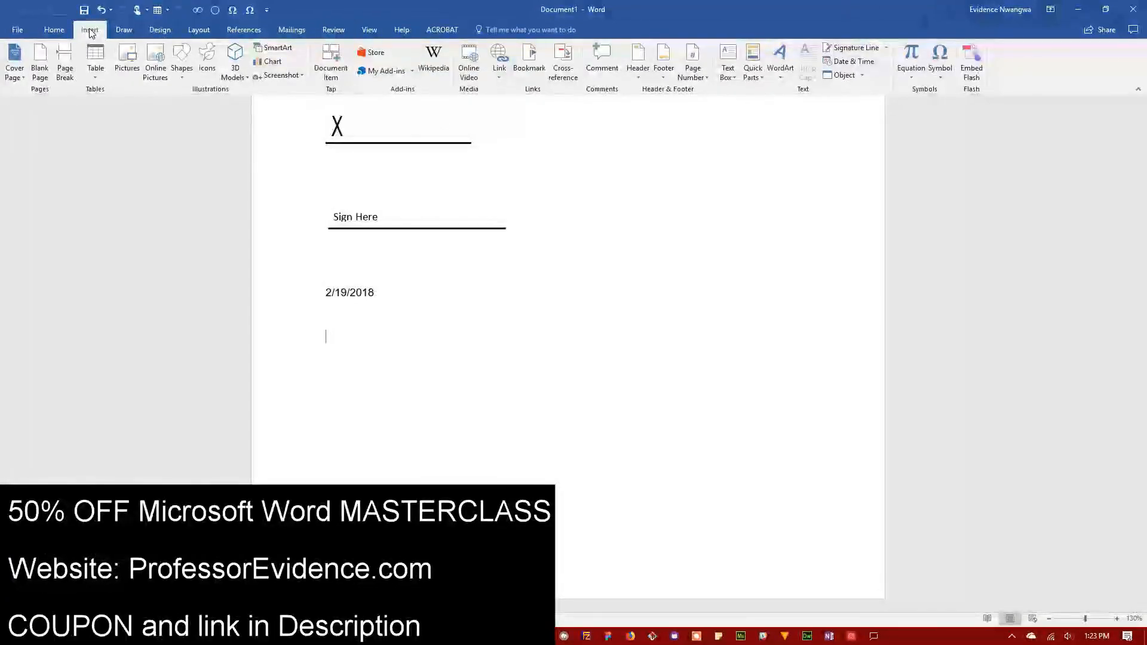